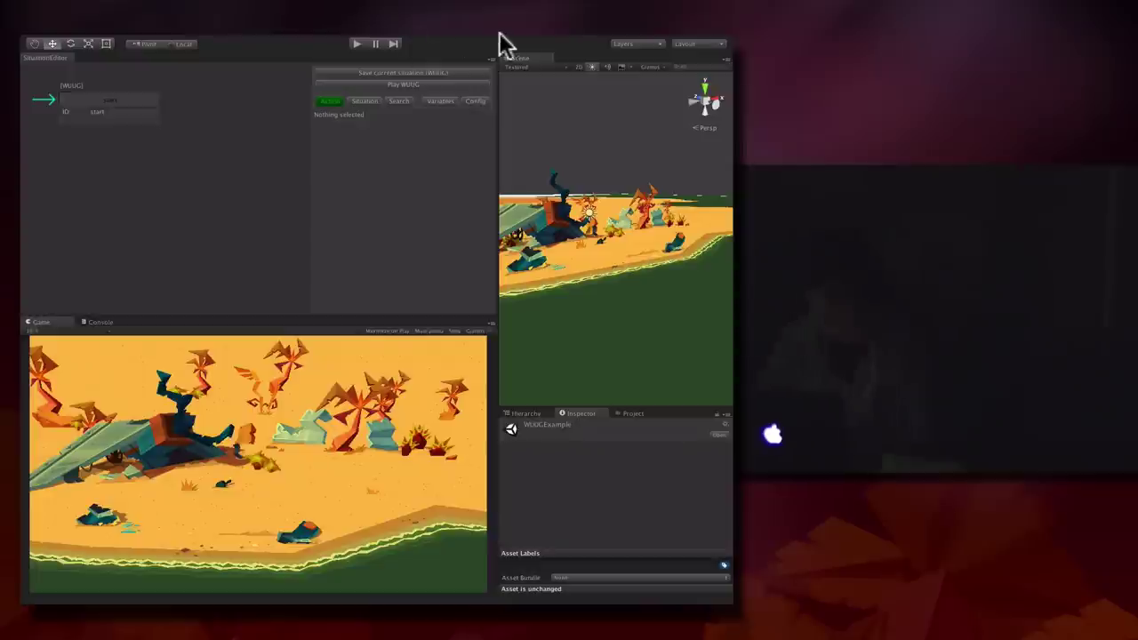
# Open the day1 start situation for editing and maximize the situation editor
pyautogui.moveTo(502, 36)
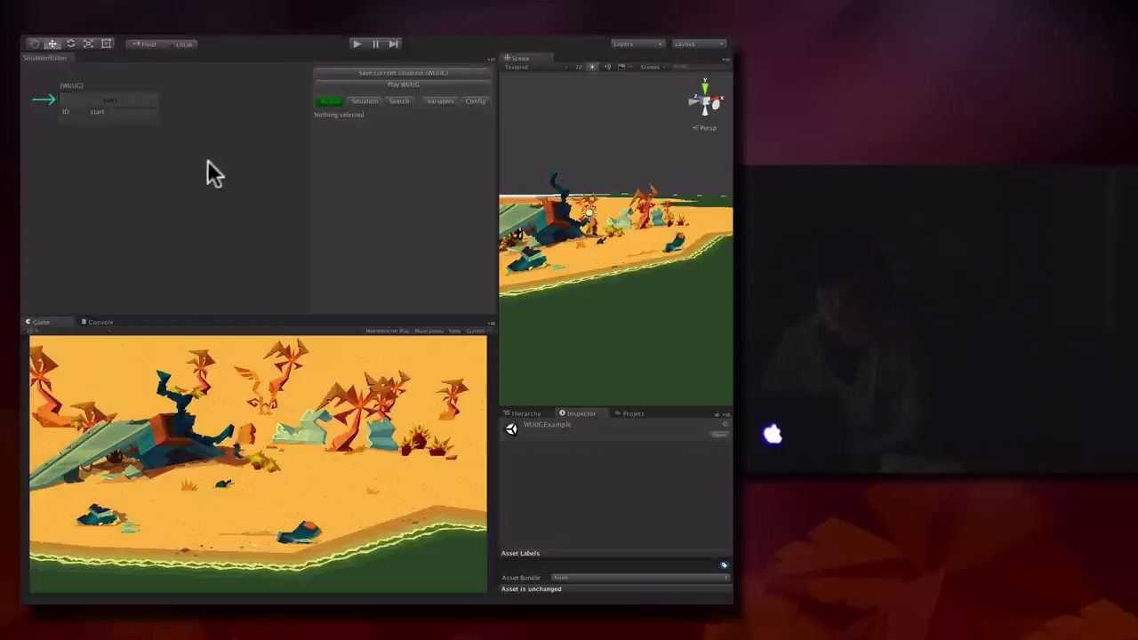
pyautogui.moveTo(197, 168)
pyautogui.mouseDown(button='middle')
pyautogui.moveTo(183, 163)
pyautogui.moveTo(186, 173)
pyautogui.mouseUp(button='middle')
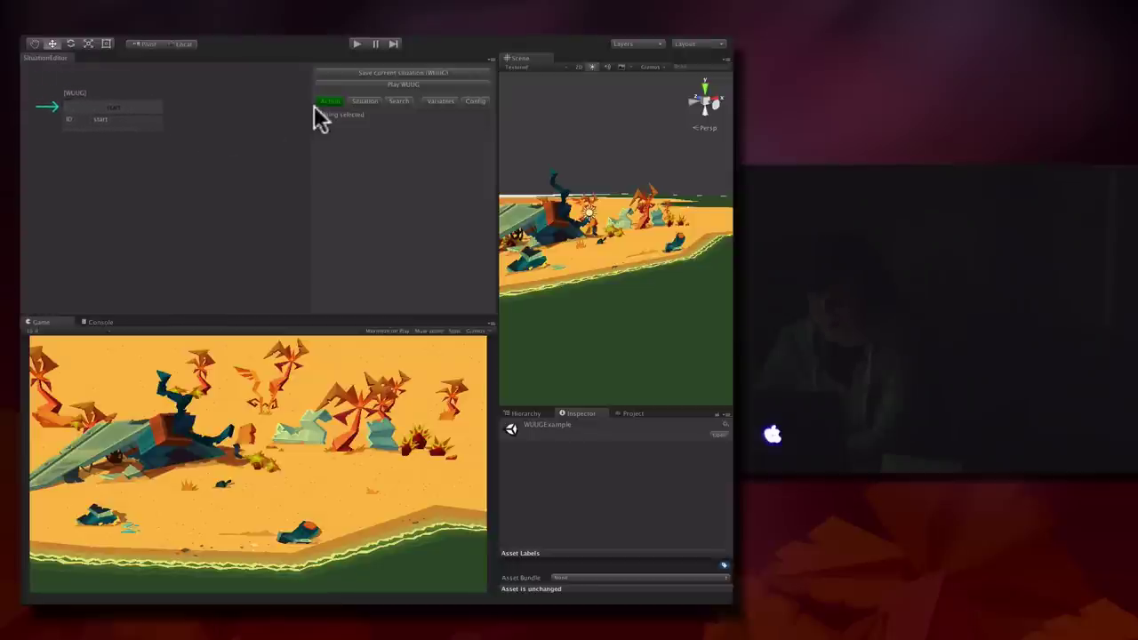
pyautogui.rightClick(147, 165)
pyautogui.click(245, 205)
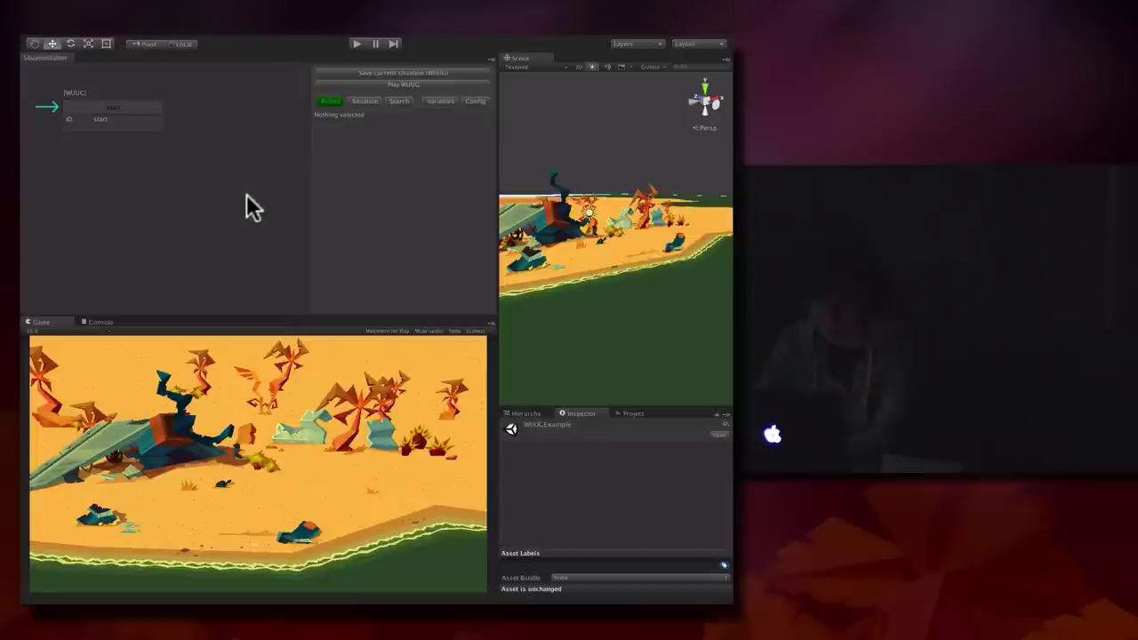
pyautogui.rightClick(191, 173)
pyautogui.moveTo(286, 210)
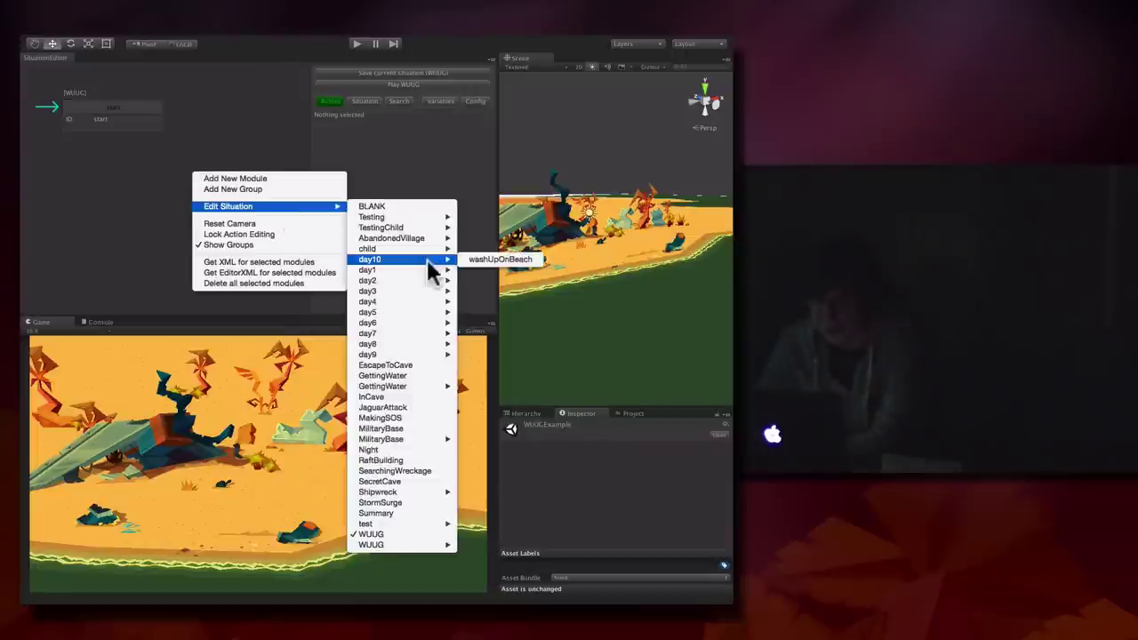
pyautogui.moveTo(426, 269)
pyautogui.click(480, 323)
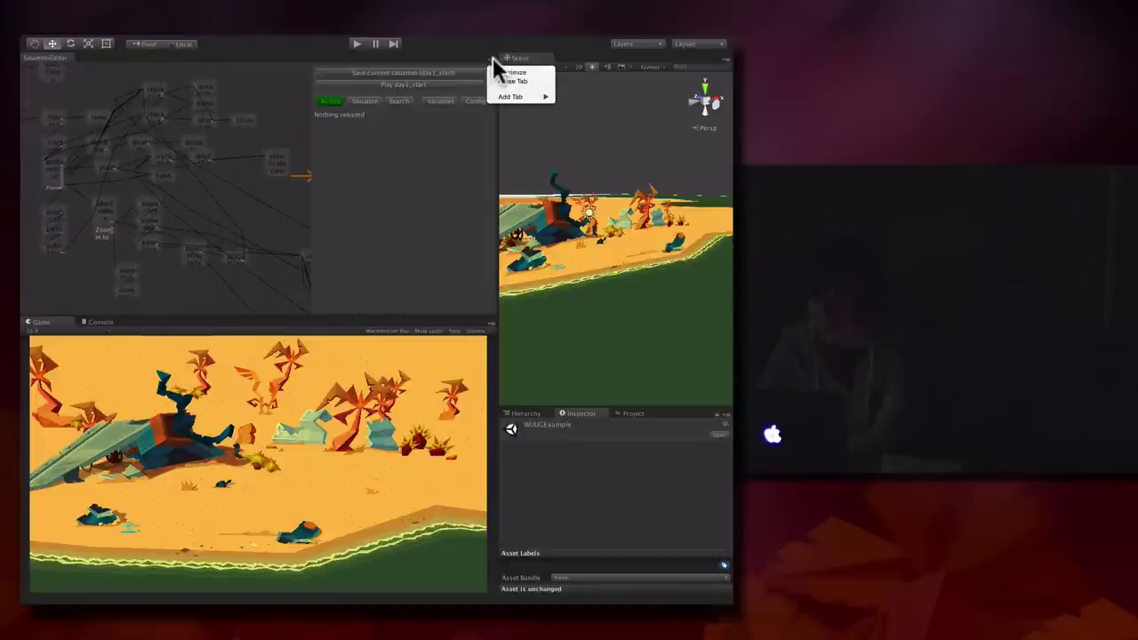
pyautogui.hotkey('shift', 'space')
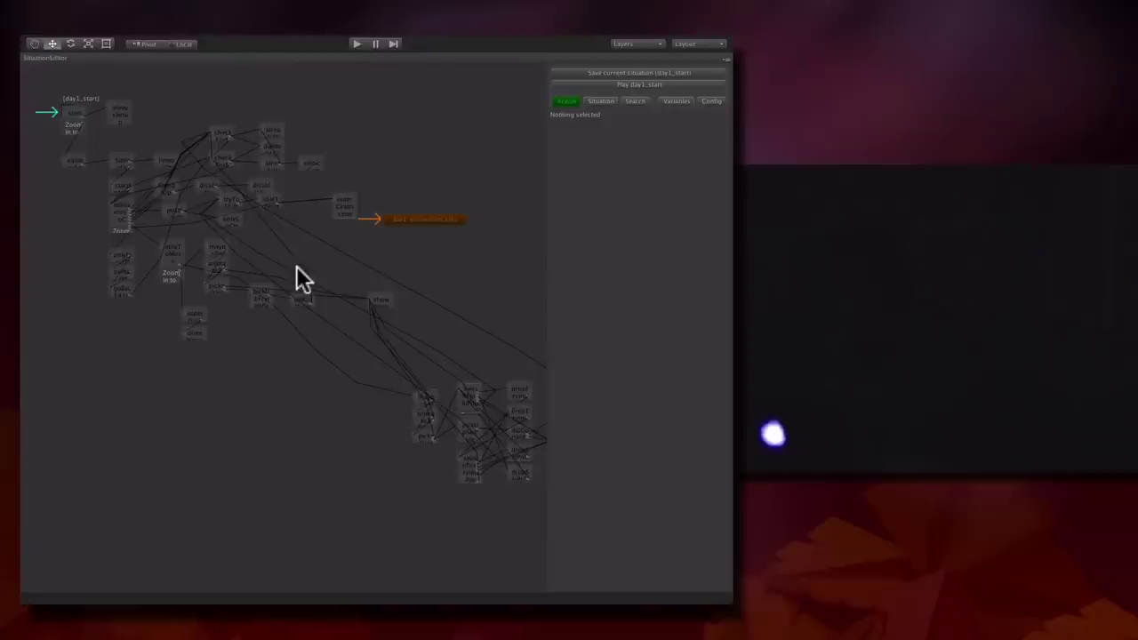
# Examine the overall module graph of the day1_start situation and the links between its modules
pyautogui.hscroll(2, 315, 232)
pyautogui.scroll(-2, 315, 231)
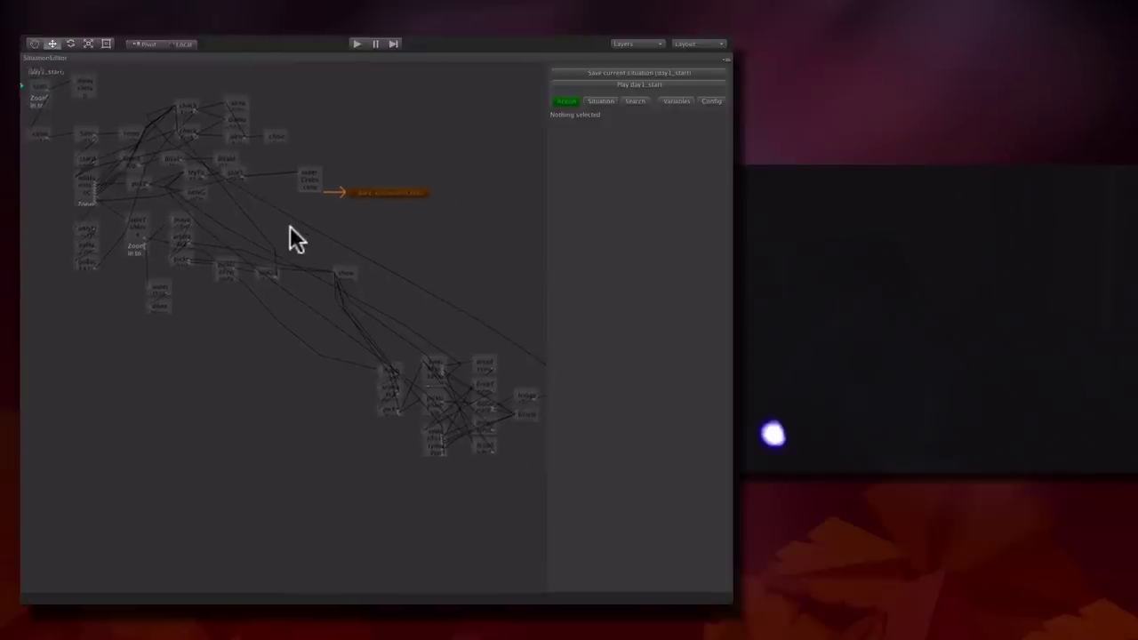
pyautogui.moveTo(294, 232); pyautogui.dragTo(329, 229, button='middle')
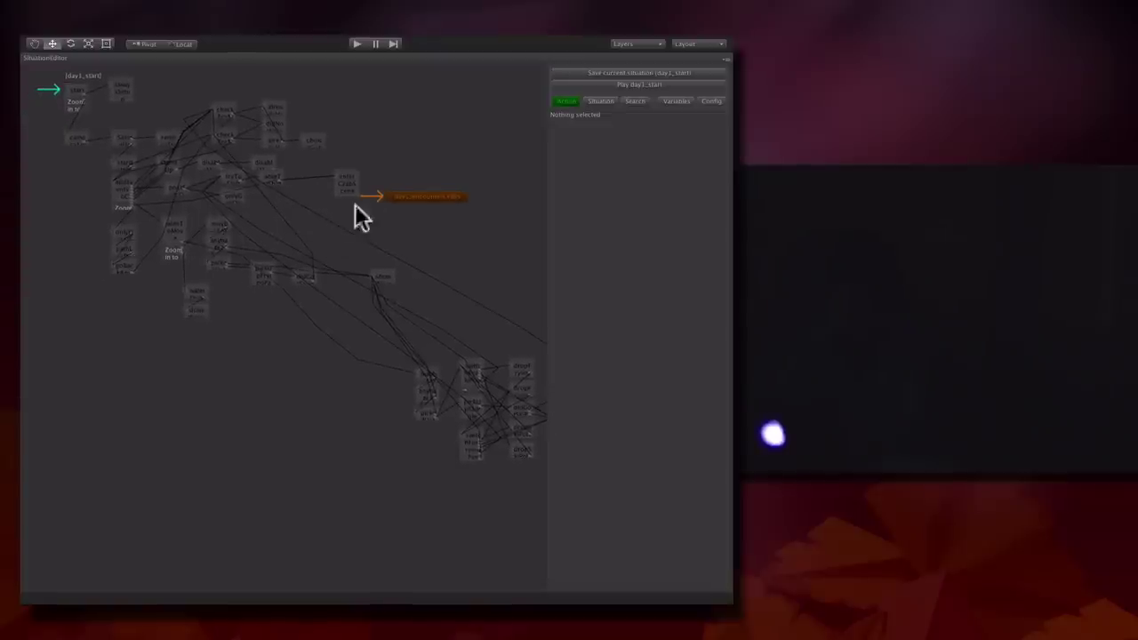
pyautogui.moveTo(314, 236); pyautogui.dragTo(359, 257, button='middle')
pyautogui.moveTo(157, 152); pyautogui.dragTo(116, 190, button='middle')
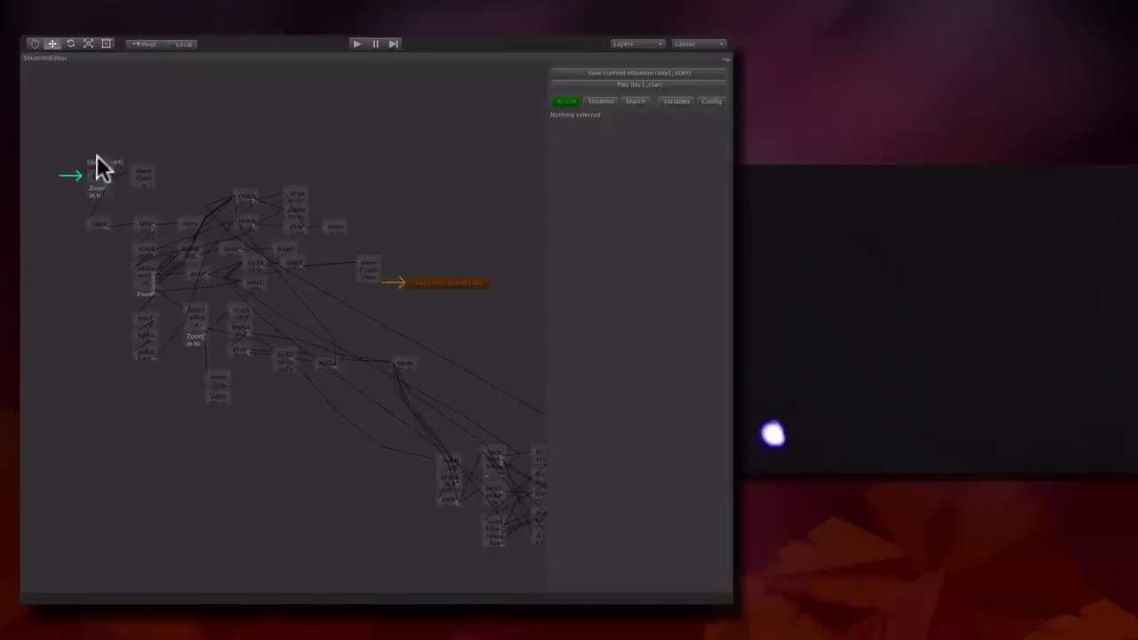
pyautogui.moveTo(411, 307); pyautogui.dragTo(389, 290, button='middle')
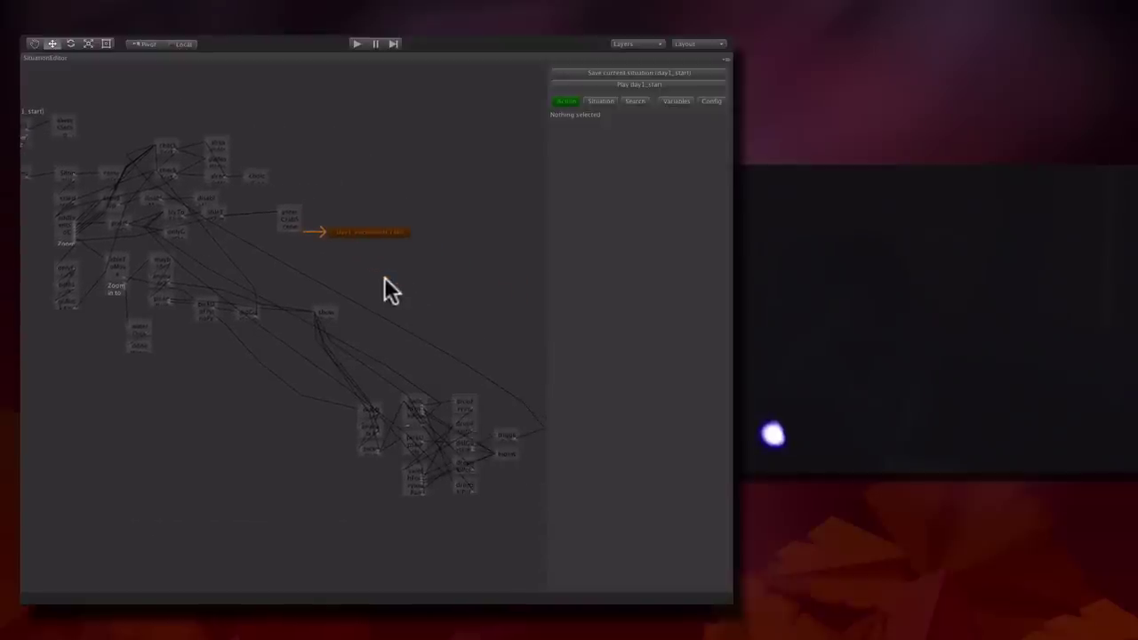
pyautogui.moveTo(231, 269); pyautogui.dragTo(425, 367, button='middle')
# Inspect the start module's UniqueElement action and its Goto action linking to alwaysSetup
pyautogui.scroll(2, 312, 213)
pyautogui.scroll(5, 271, 373)
pyautogui.scroll(1, 302, 422)
pyautogui.moveTo(328, 447); pyautogui.dragTo(241, 198, button='middle')
pyautogui.moveTo(231, 147); pyautogui.dragTo(222, 119)
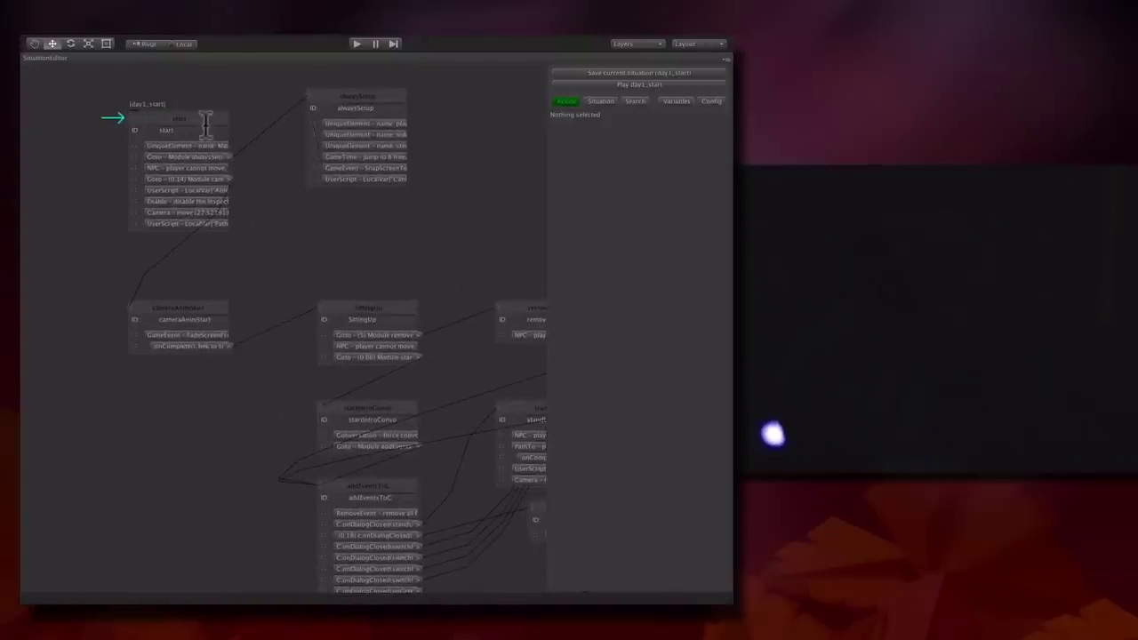
pyautogui.moveTo(254, 148); pyautogui.dragTo(207, 149, button='middle')
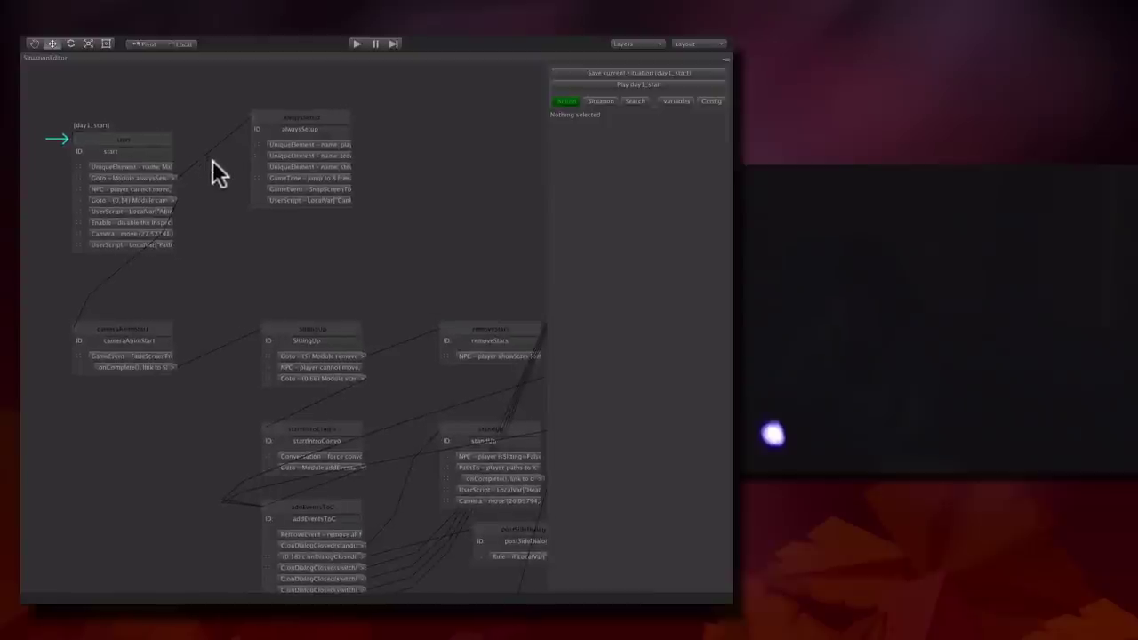
pyautogui.moveTo(396, 305); pyautogui.dragTo(68, 216, button='middle')
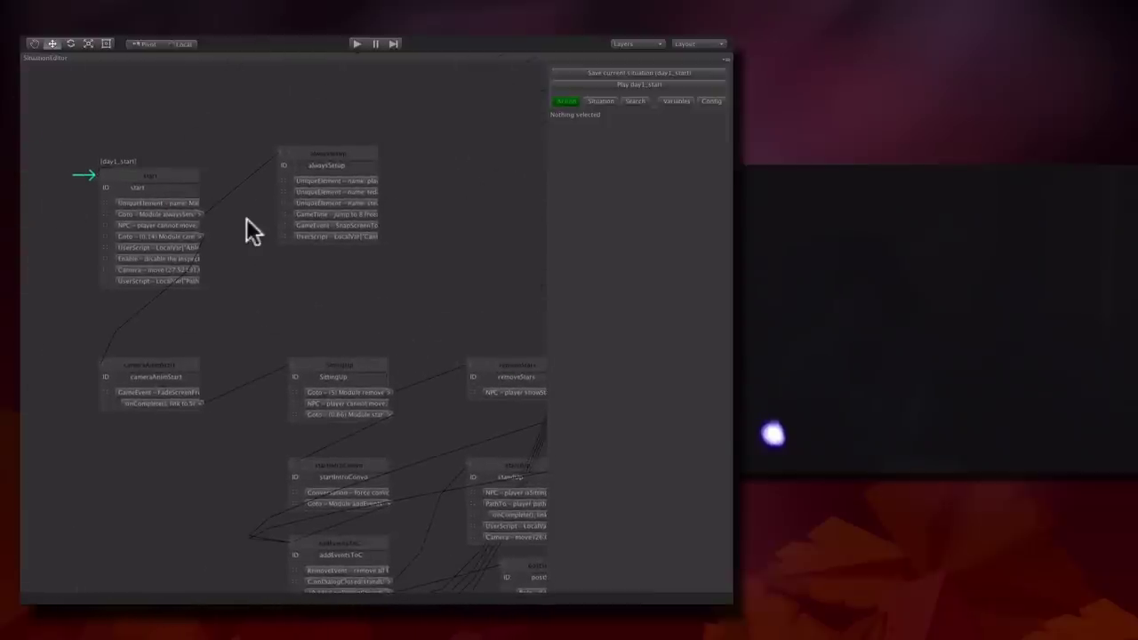
pyautogui.moveTo(127, 208)
pyautogui.mouseDown()
pyautogui.moveTo(127, 236)
pyautogui.moveTo(128, 201)
pyautogui.mouseUp()
pyautogui.click(159, 204)
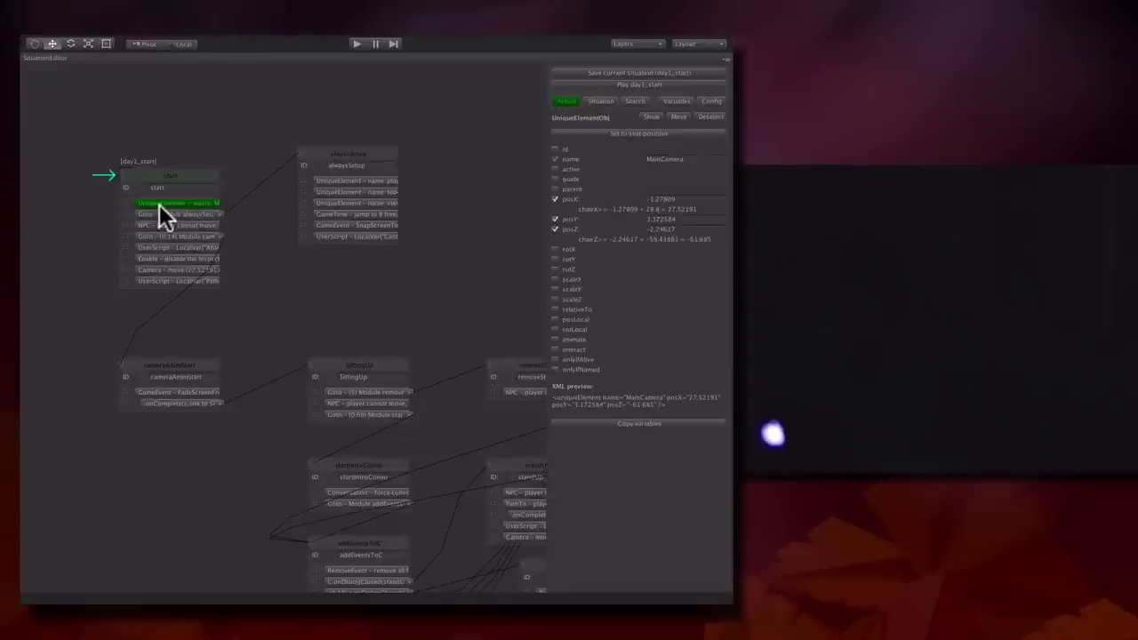
pyautogui.click(203, 214)
pyautogui.moveTo(255, 217); pyautogui.dragTo(233, 229, button='middle')
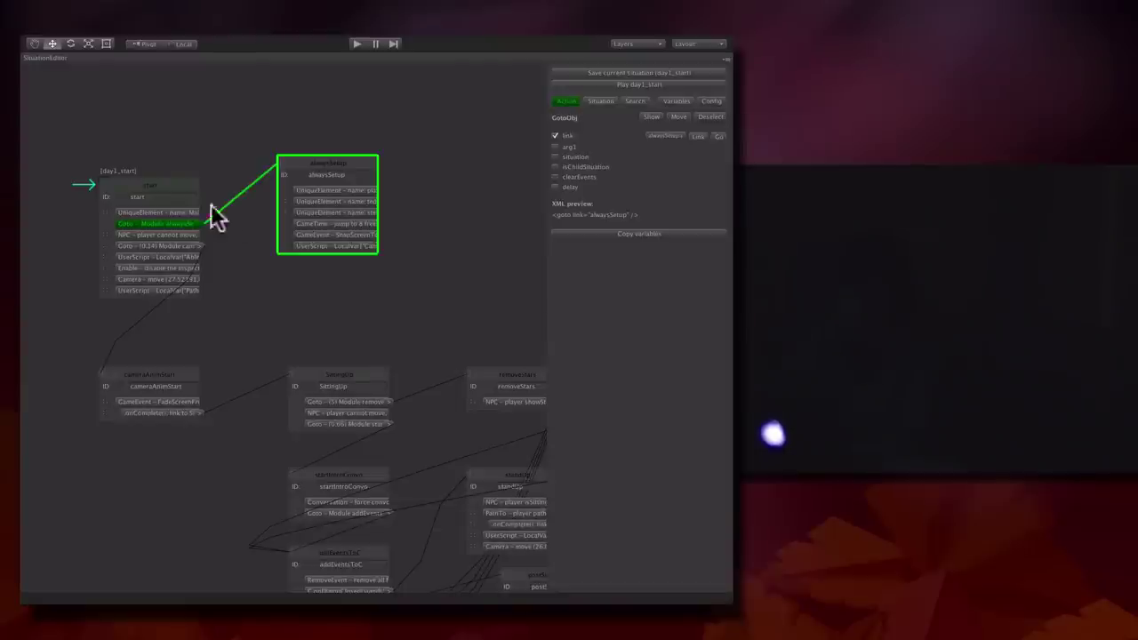
# Review the action types that can be added to the start module without adding one
pyautogui.rightClick(176, 186)
pyautogui.moveTo(199, 194)
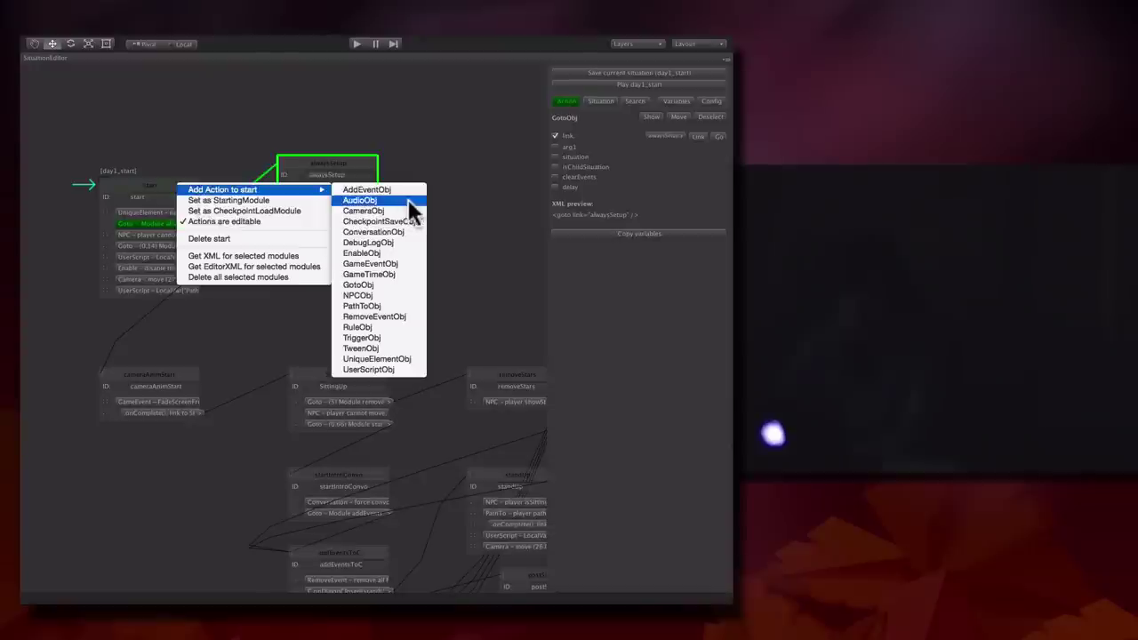
pyautogui.click(482, 275)
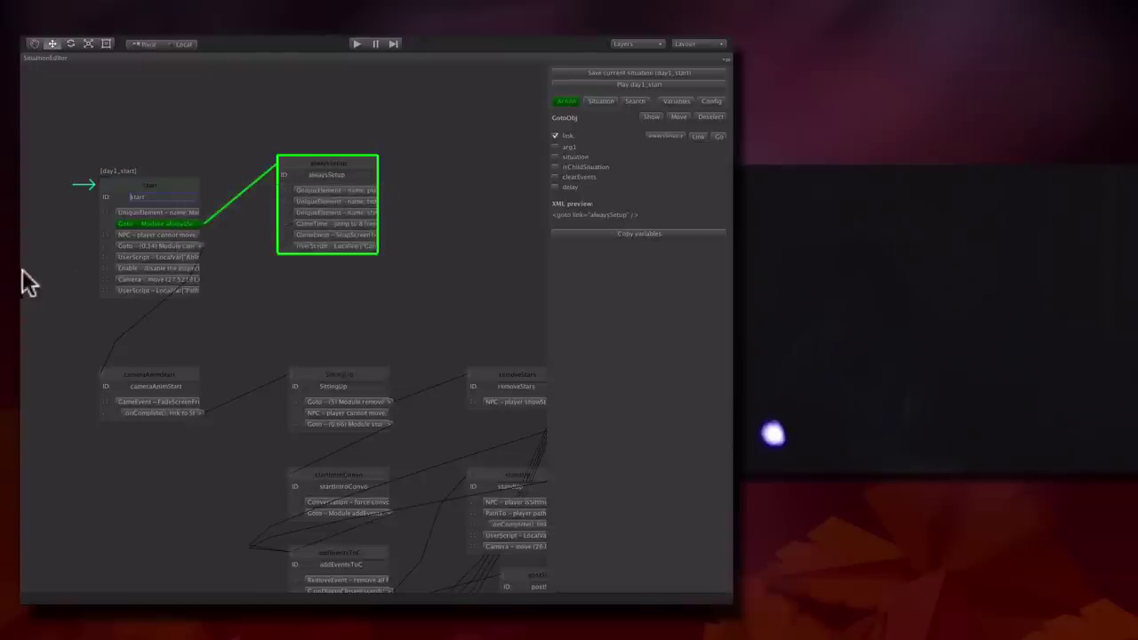
# Inspect the start module's Goto action to the camera module and its NPC action for the player
pyautogui.click(171, 235)
pyautogui.click(172, 247)
pyautogui.click(176, 235)
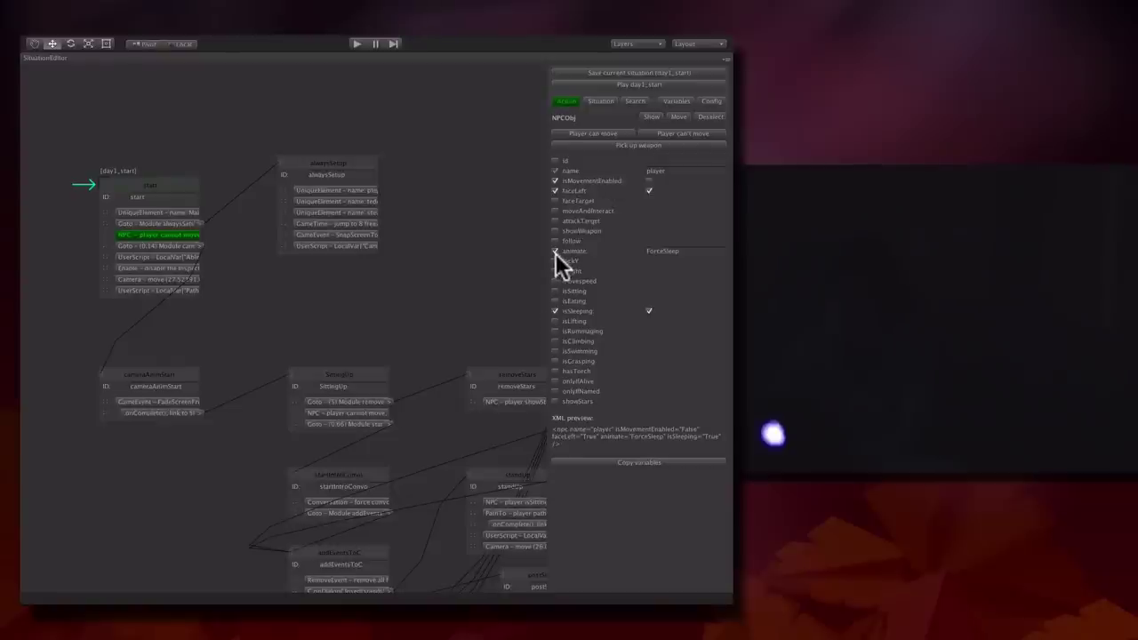
# Follow the outgoing link in the day1_start graph to open the day1_encounterCrabs situation
pyautogui.scroll(-1, 421, 300)
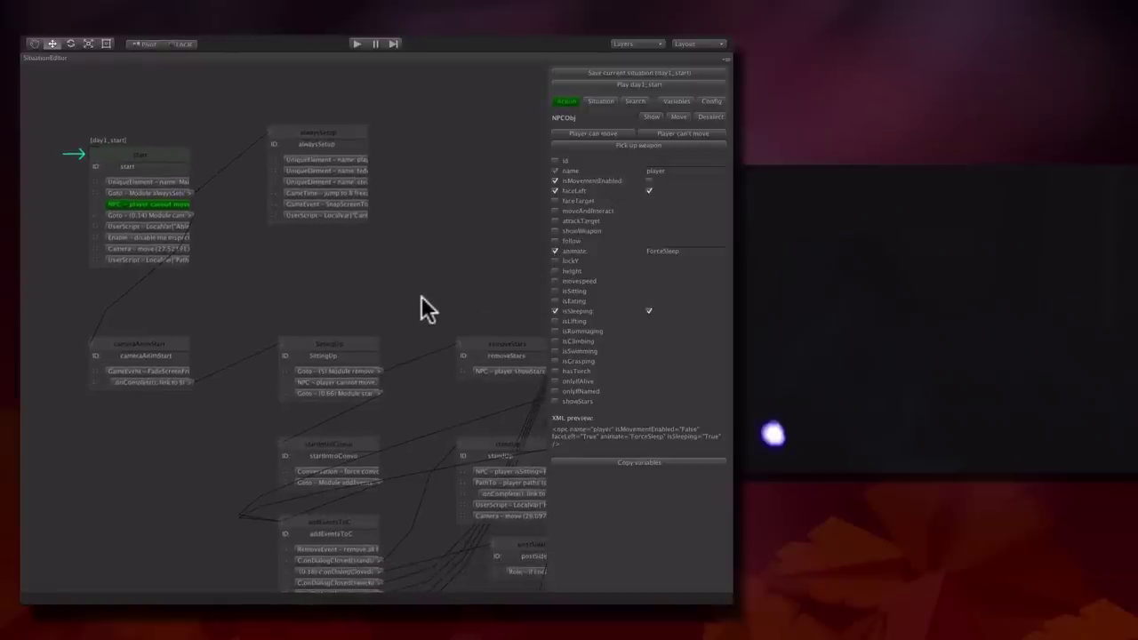
pyautogui.scroll(-8, 391, 276)
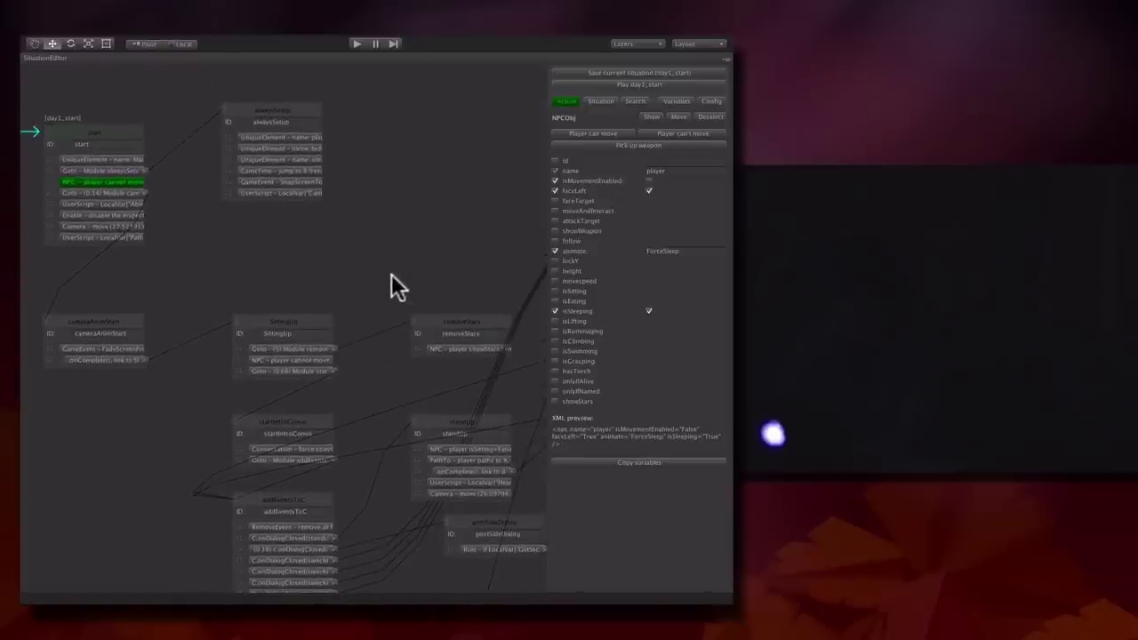
pyautogui.moveTo(440, 293); pyautogui.dragTo(322, 298)
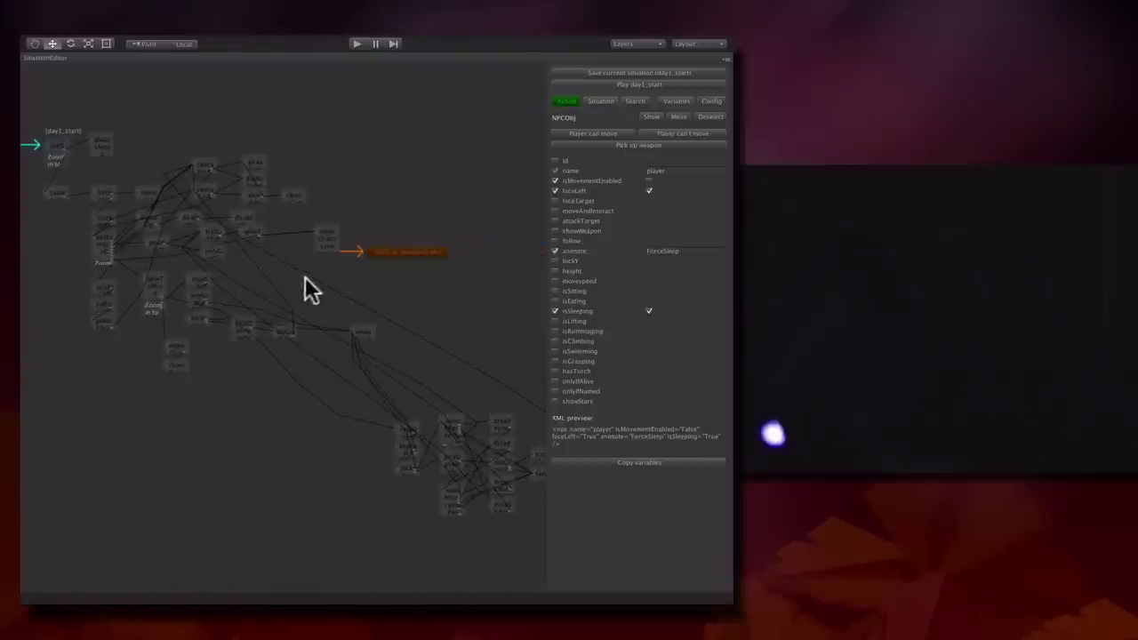
pyautogui.scroll(1, 338, 197)
pyautogui.scroll(-1, 360, 231)
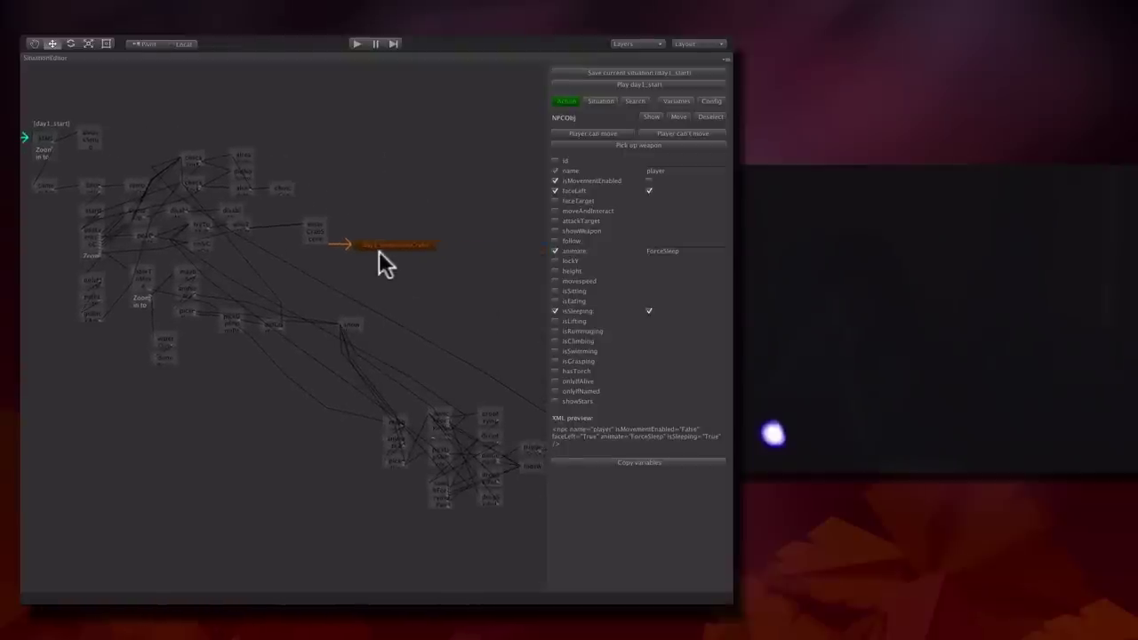
pyautogui.doubleClick(396, 249)
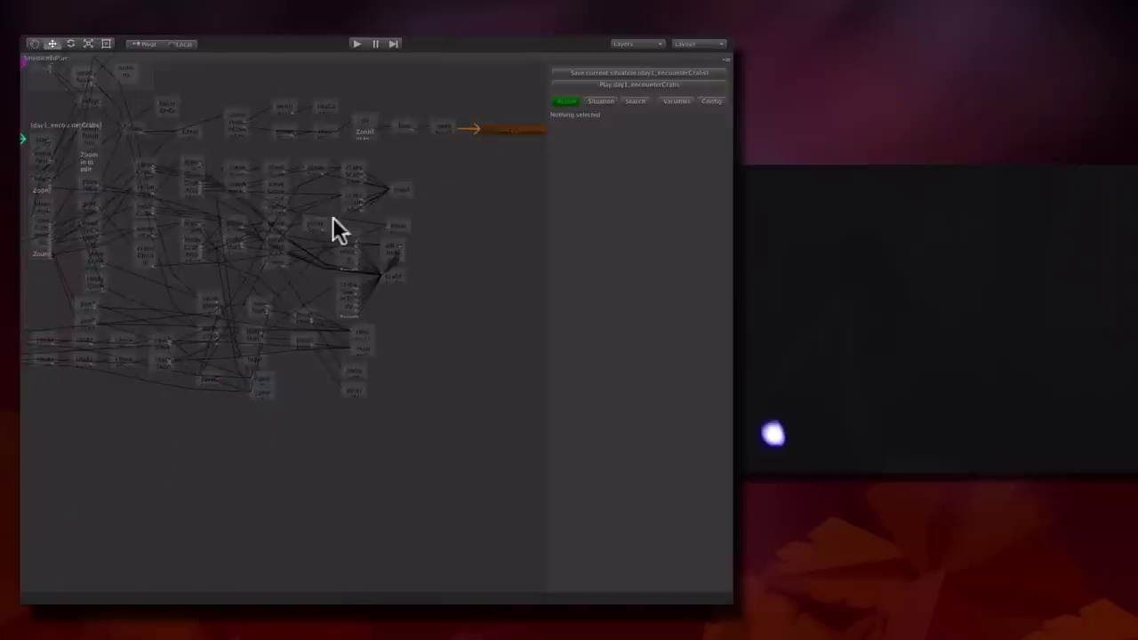
# Look over the day1_encounterCrabs graph and open the day9 raftEvening situation
pyautogui.moveTo(326, 218); pyautogui.dragTo(332, 364)
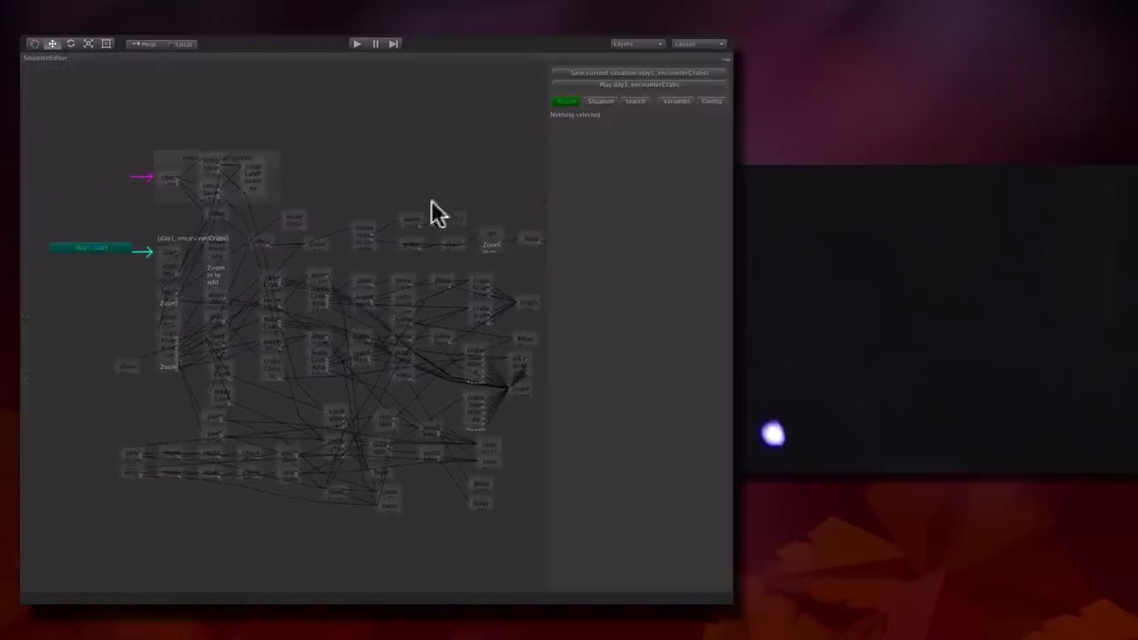
pyautogui.rightClick(268, 144)
pyautogui.moveTo(350, 177)
pyautogui.moveTo(518, 325)
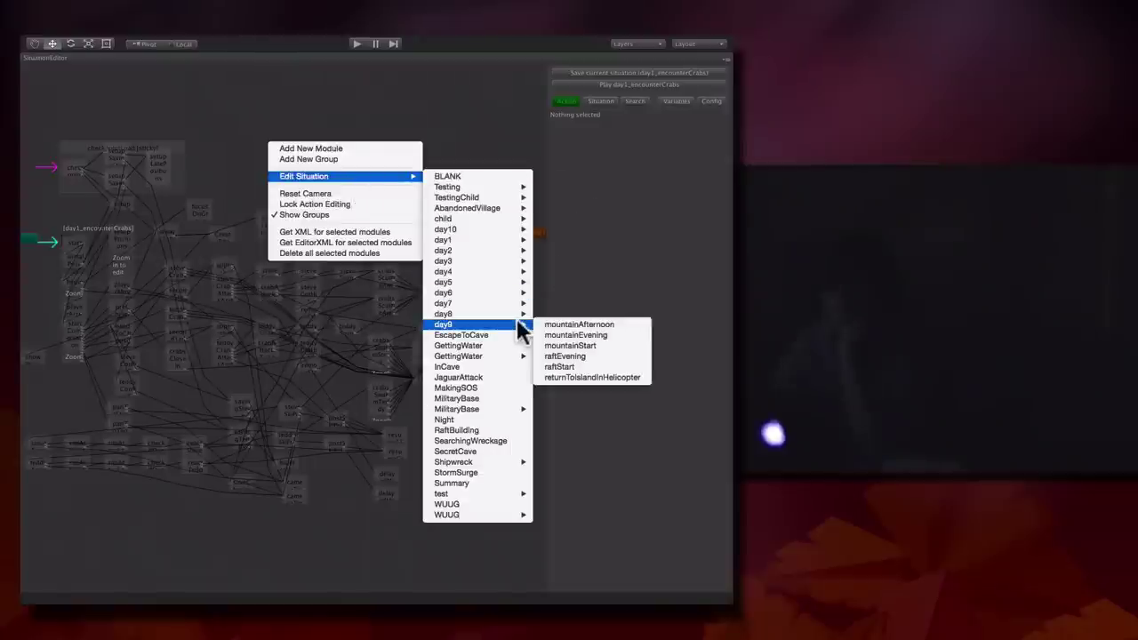
pyautogui.click(565, 356)
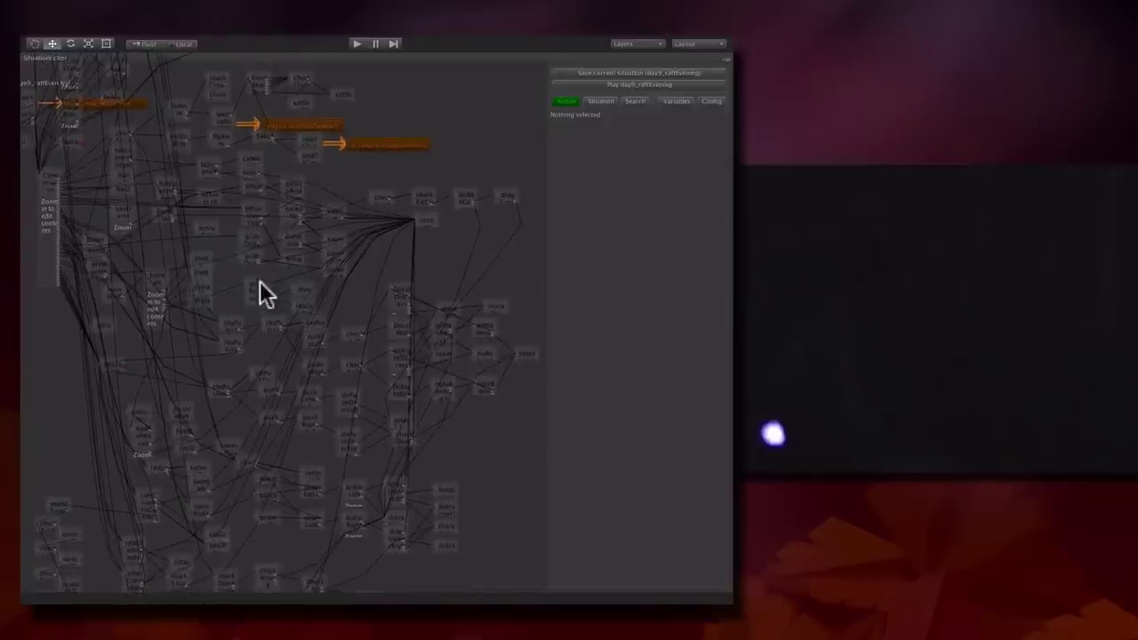
# Inspect a Goto action in the grabDisky2 module and the Rule action's if-branch condition in the liftSurvivor module
pyautogui.rightClick(228, 238)
pyautogui.click(190, 325)
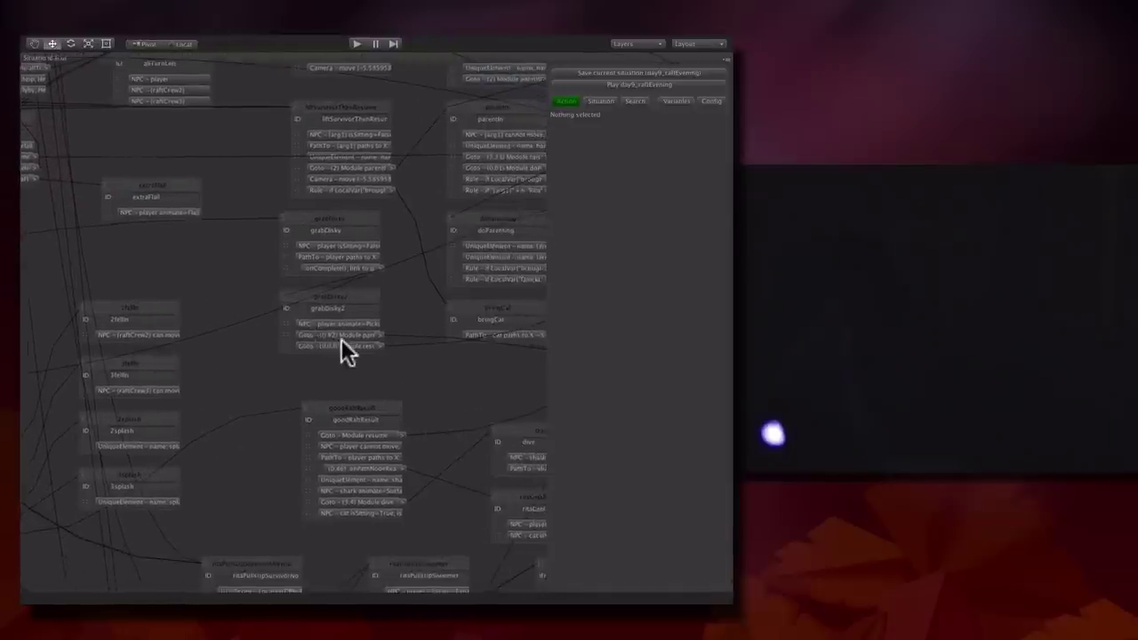
pyautogui.click(341, 337)
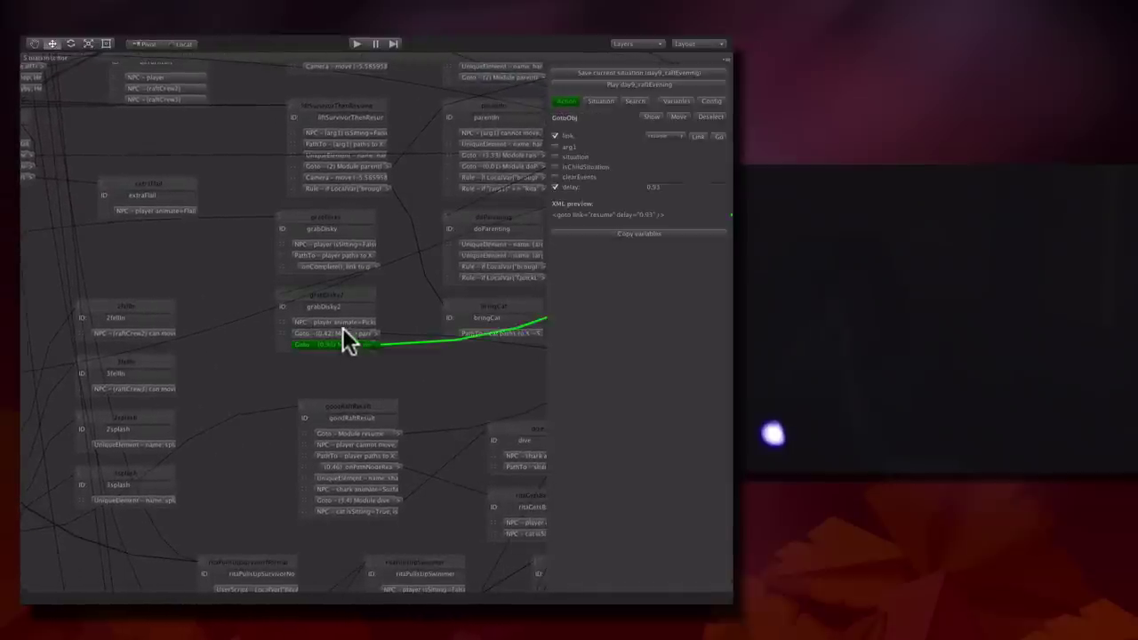
pyautogui.click(345, 186)
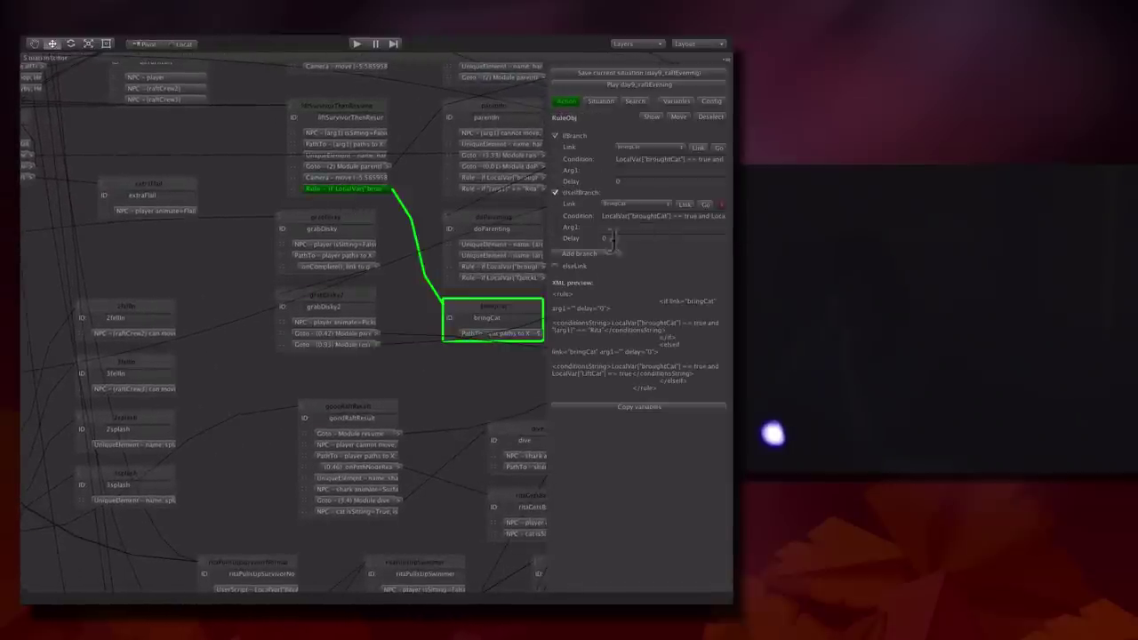
pyautogui.click(647, 160)
# Open the top-level WUUG situation and reset the editor camera to its start module
pyautogui.rightClick(415, 350)
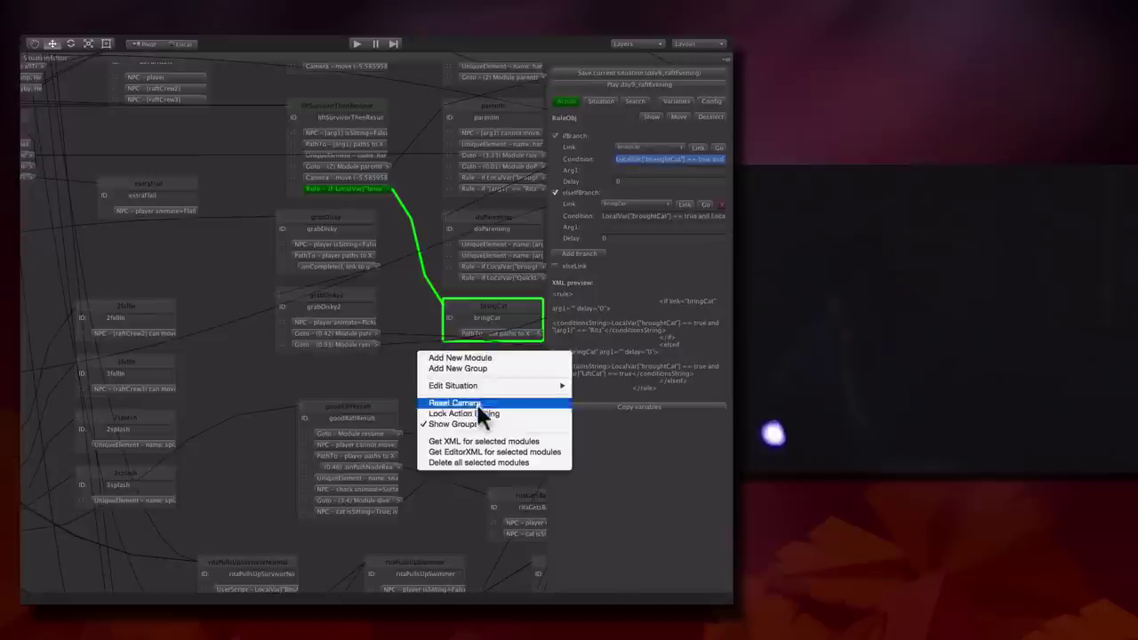
pyautogui.moveTo(487, 387)
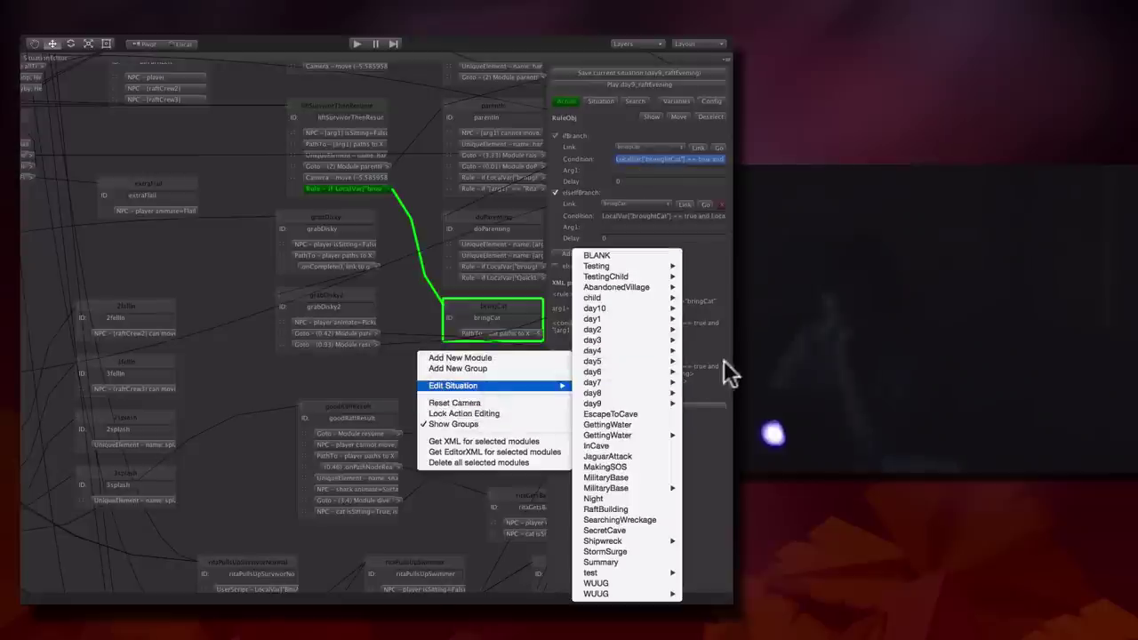
pyautogui.click(587, 583)
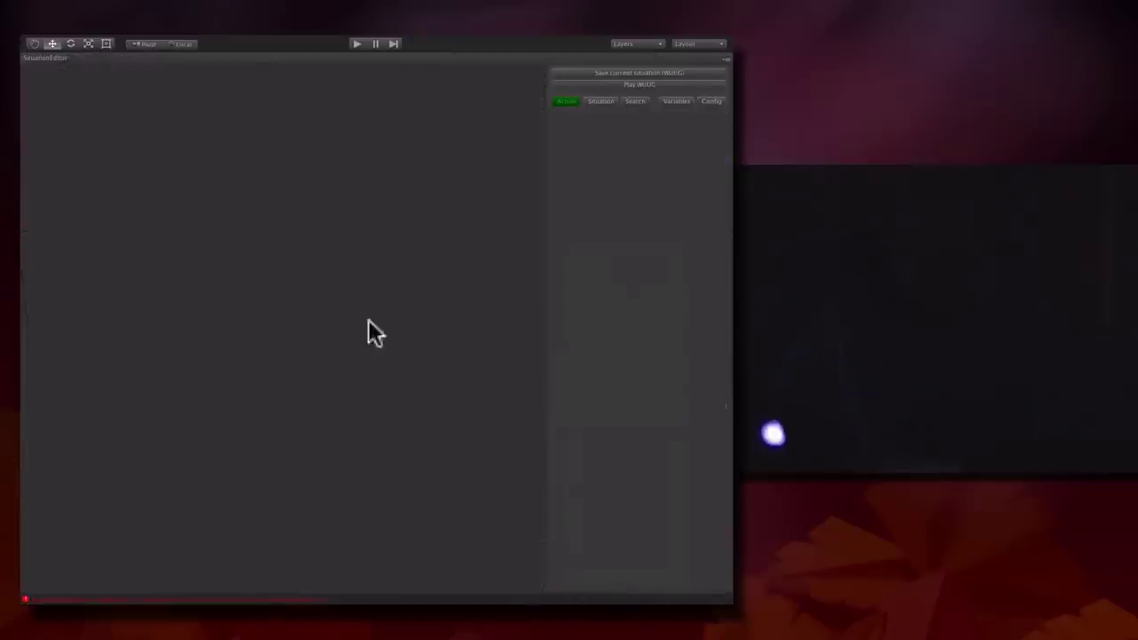
pyautogui.rightClick(254, 277)
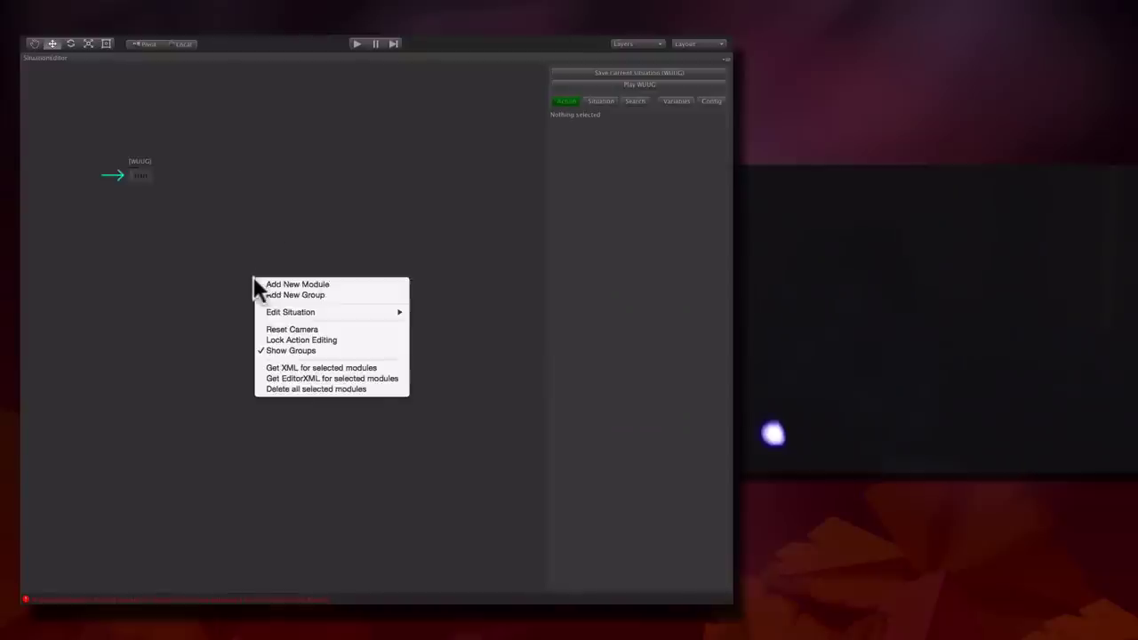
pyautogui.click(279, 328)
pyautogui.moveTo(119, 195); pyautogui.dragTo(156, 195)
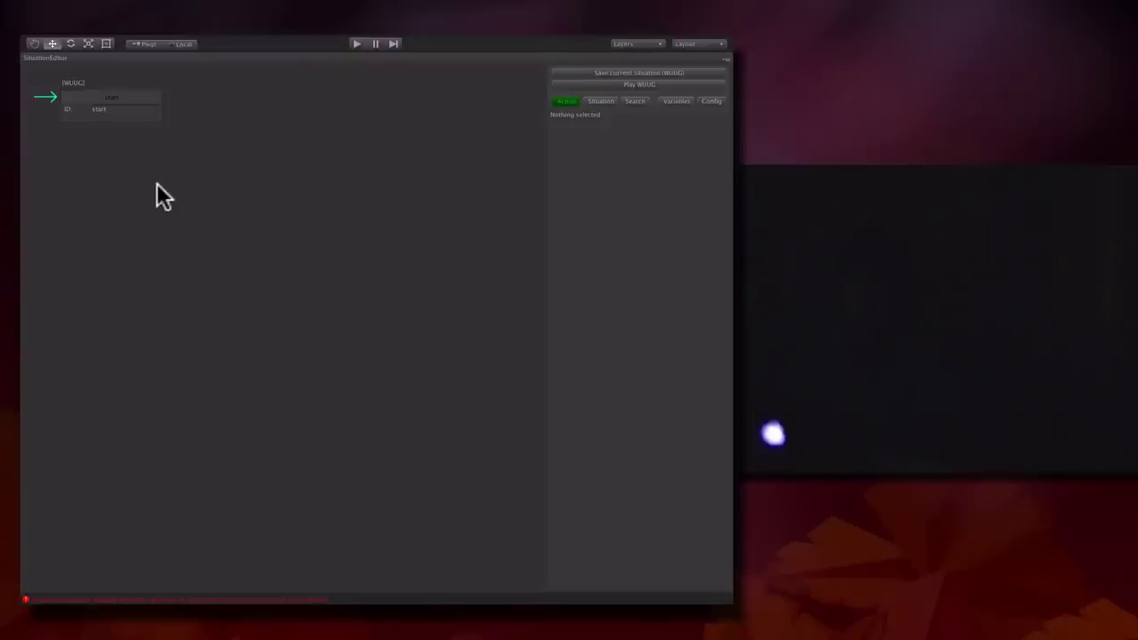
# Open the start situation of day1 for editing
pyautogui.rightClick(186, 198)
pyautogui.moveTo(293, 234)
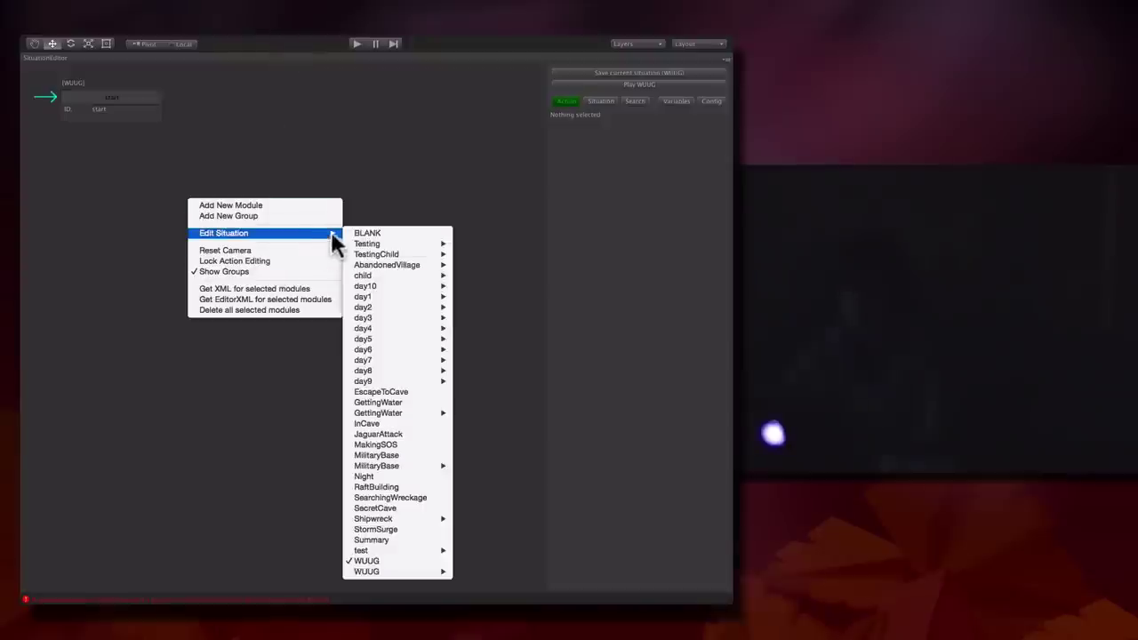
pyautogui.moveTo(439, 298)
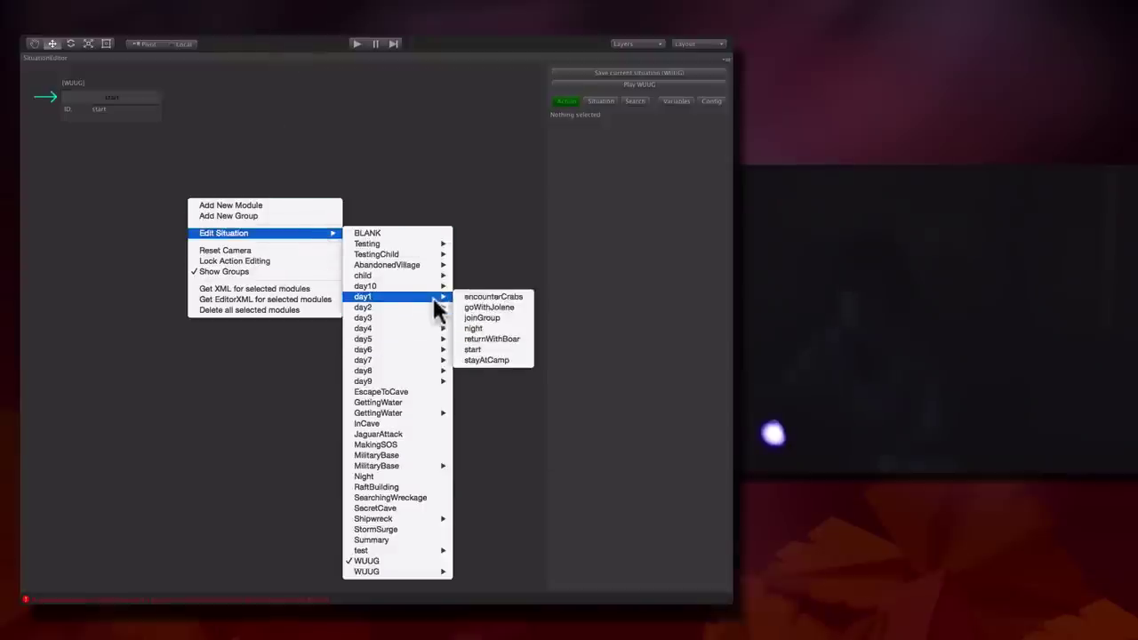
pyautogui.click(500, 350)
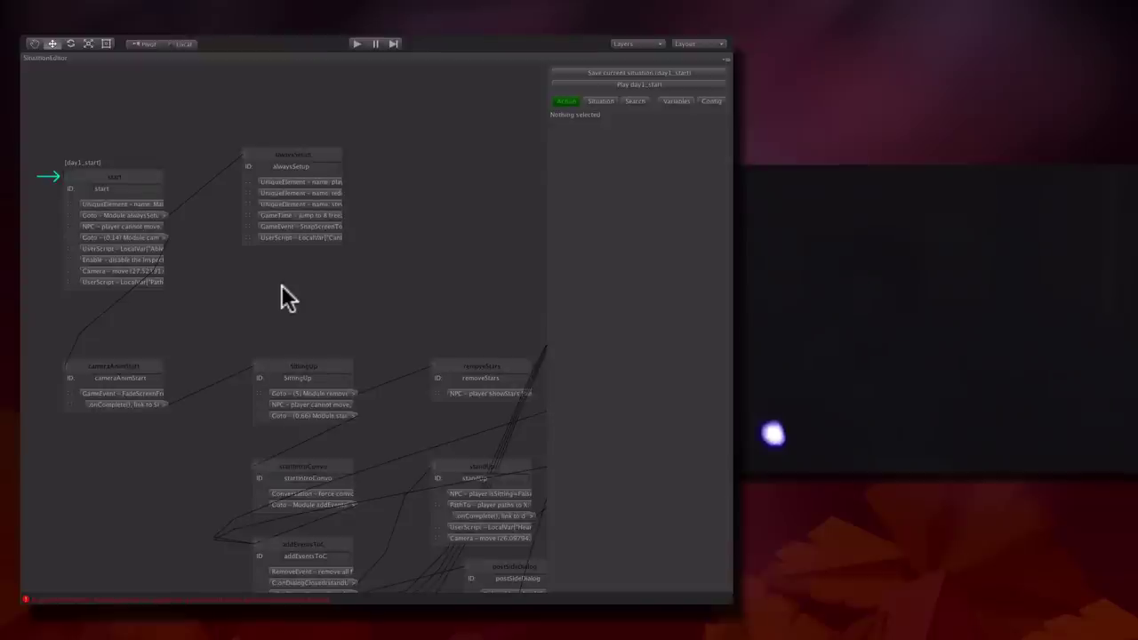
# Restore the maximized situation editor to the multi-pane layout and play the day1_start situation
pyautogui.click(720, 44)
pyautogui.click(715, 89)
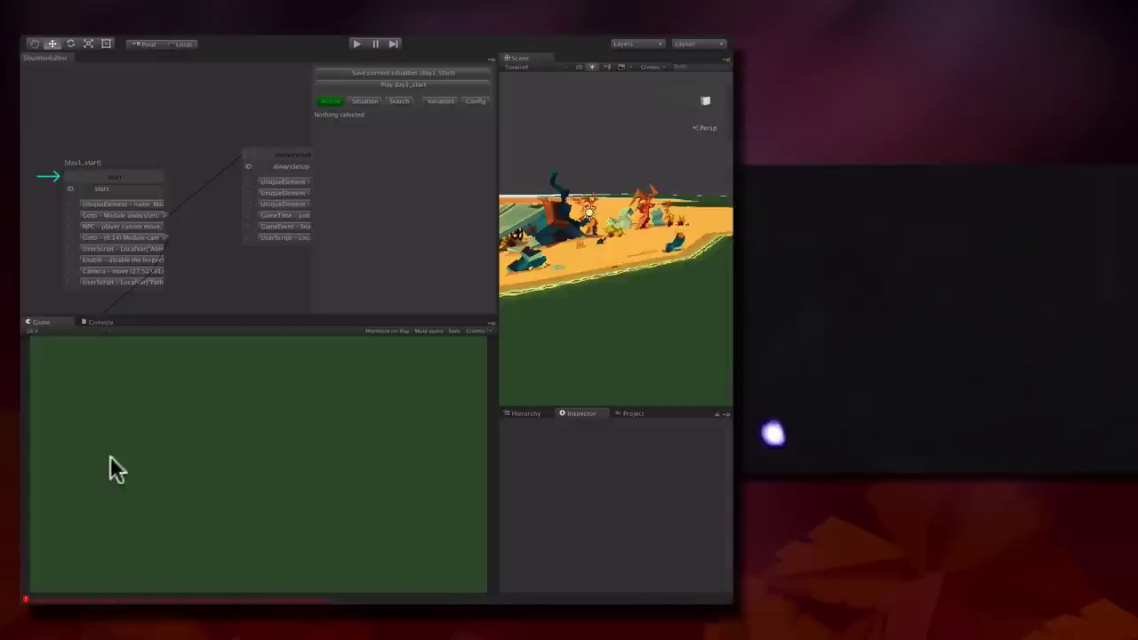
pyautogui.scroll(-3, 245, 262)
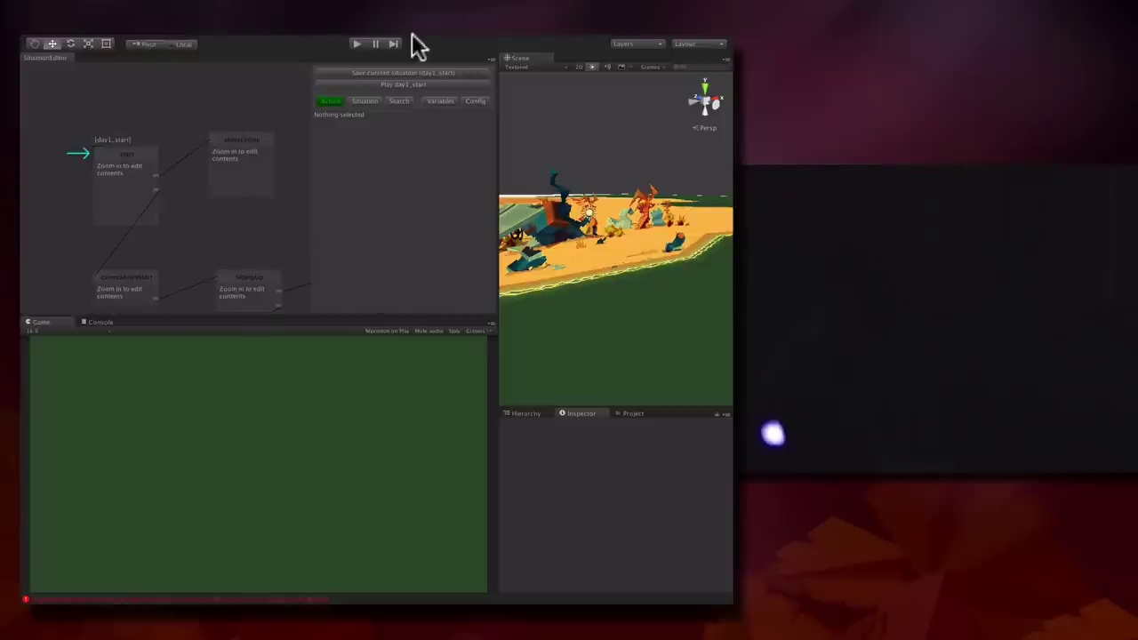
pyautogui.click(418, 84)
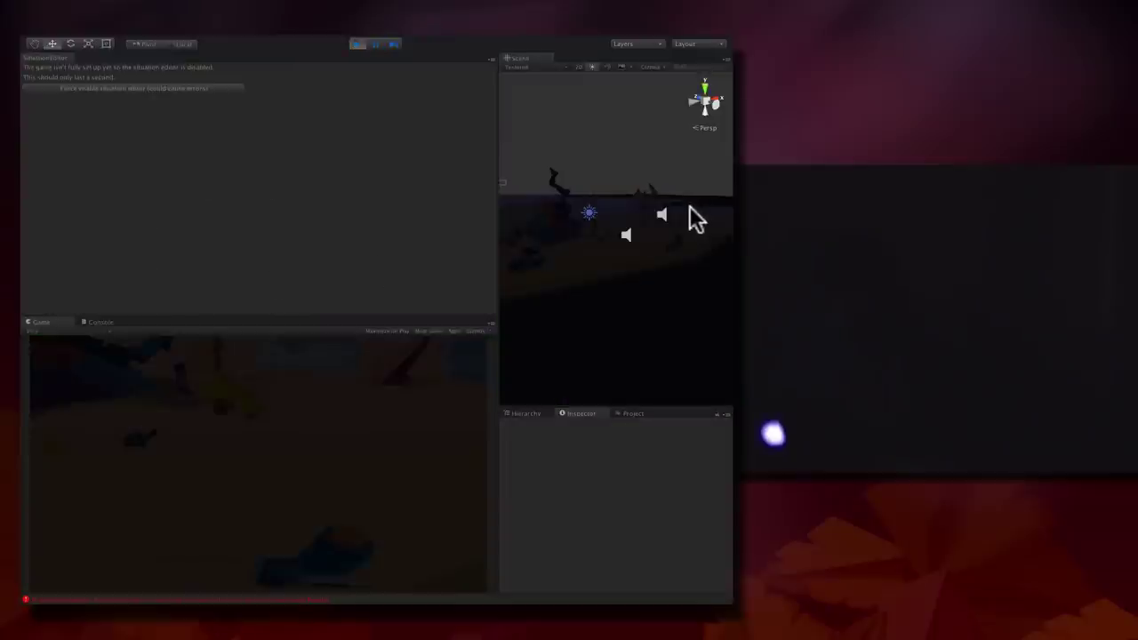
# Mute the game audio, advance past the opening dialog in the running game, and stop playback
pyautogui.click(428, 330)
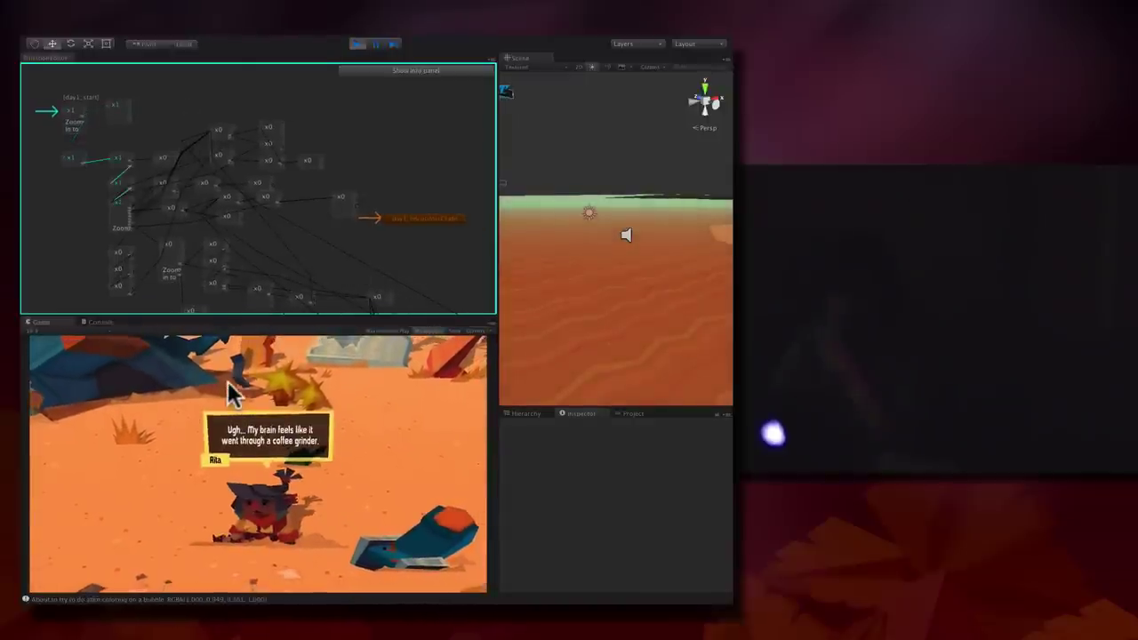
pyautogui.click(146, 376)
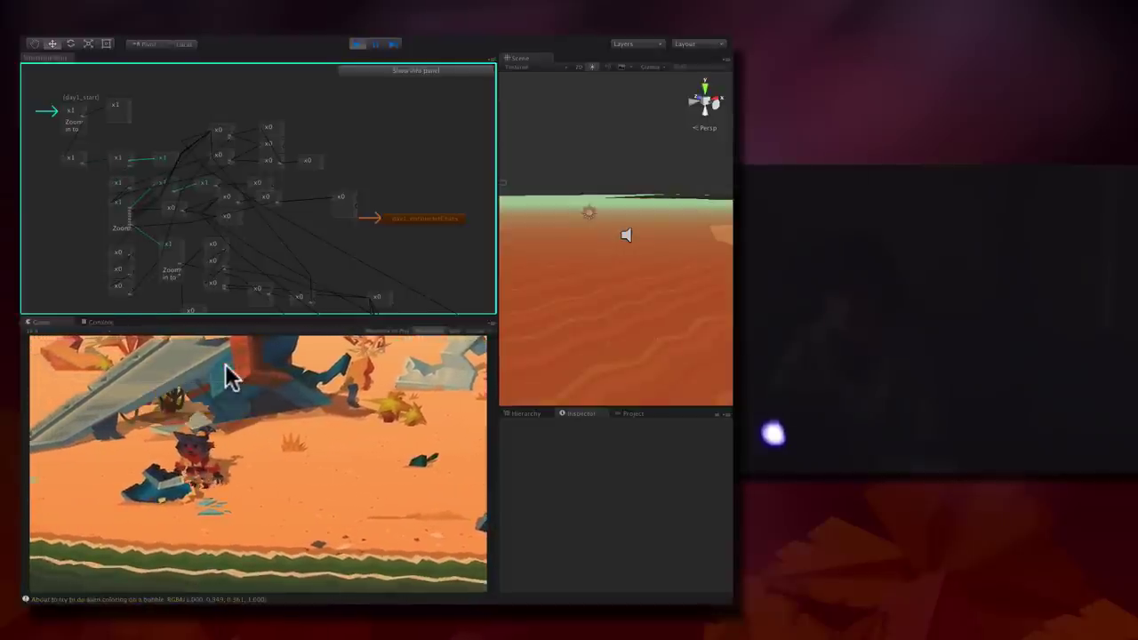
pyautogui.click(355, 43)
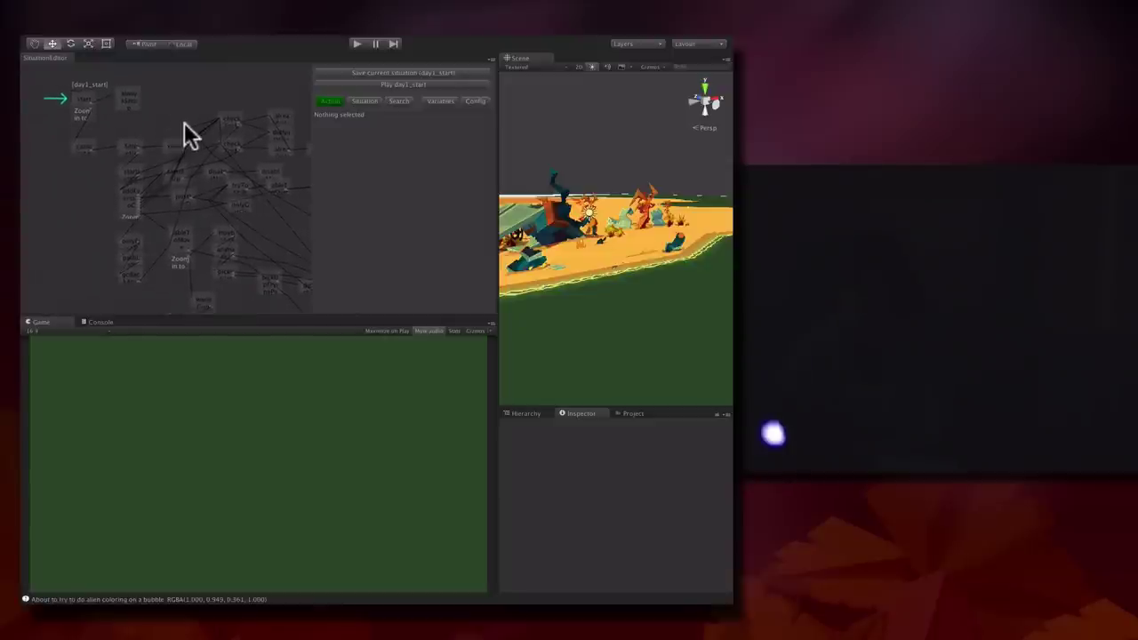
# Open the top-level WUUG situation for editing
pyautogui.rightClick(185, 126)
pyautogui.moveTo(328, 157)
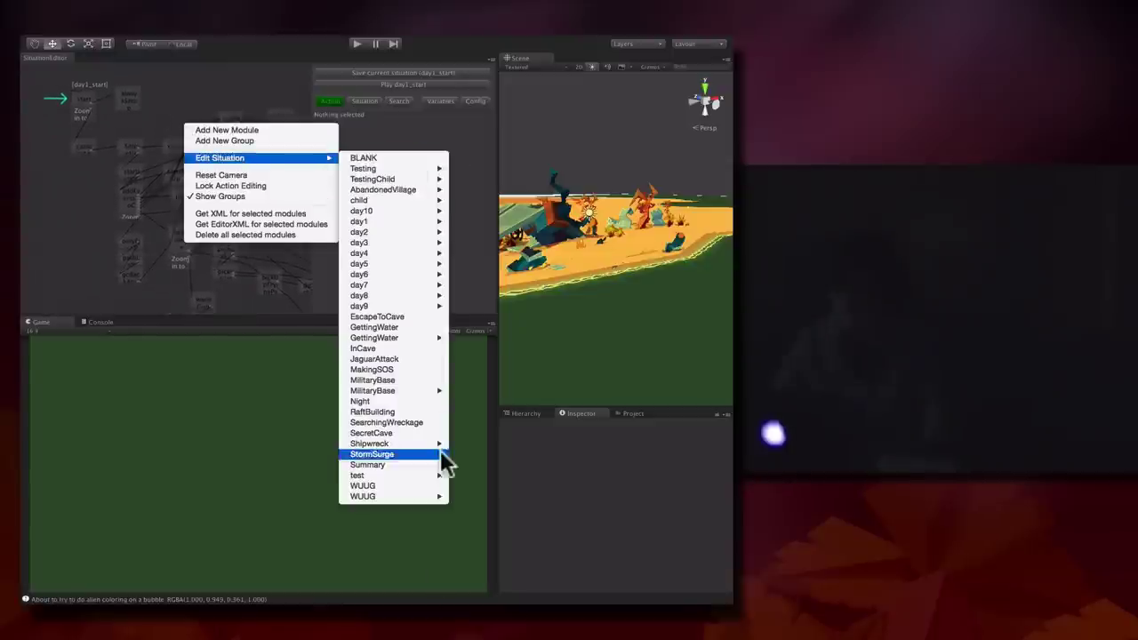
pyautogui.click(436, 487)
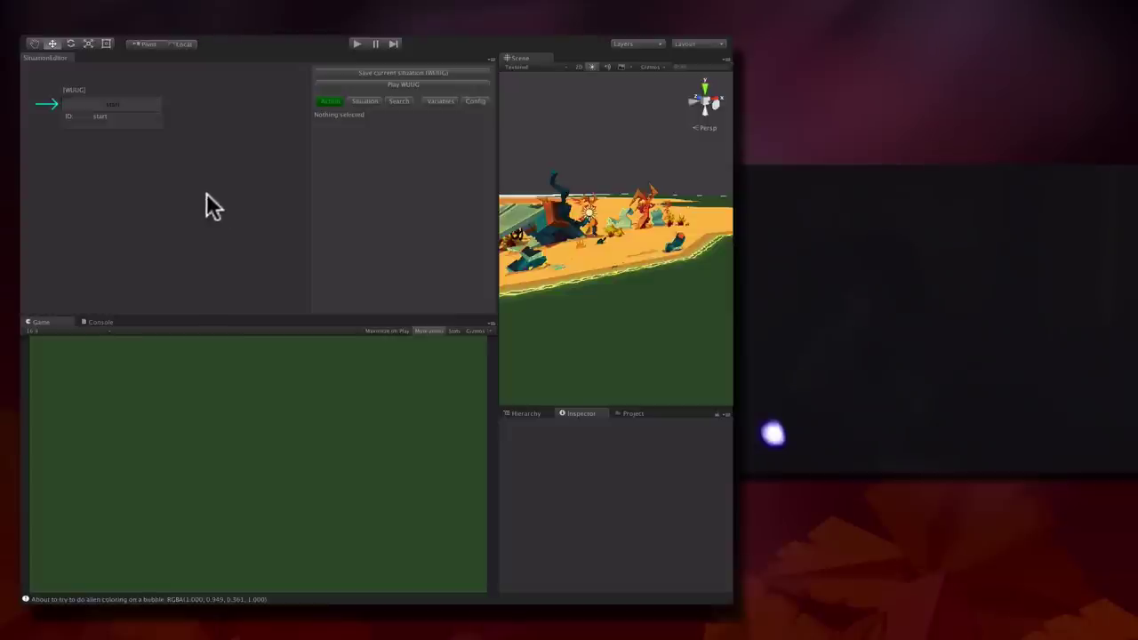
# Add a GameEventObj action to the start module and set its event name to Snap Screen To Black
pyautogui.click(156, 114)
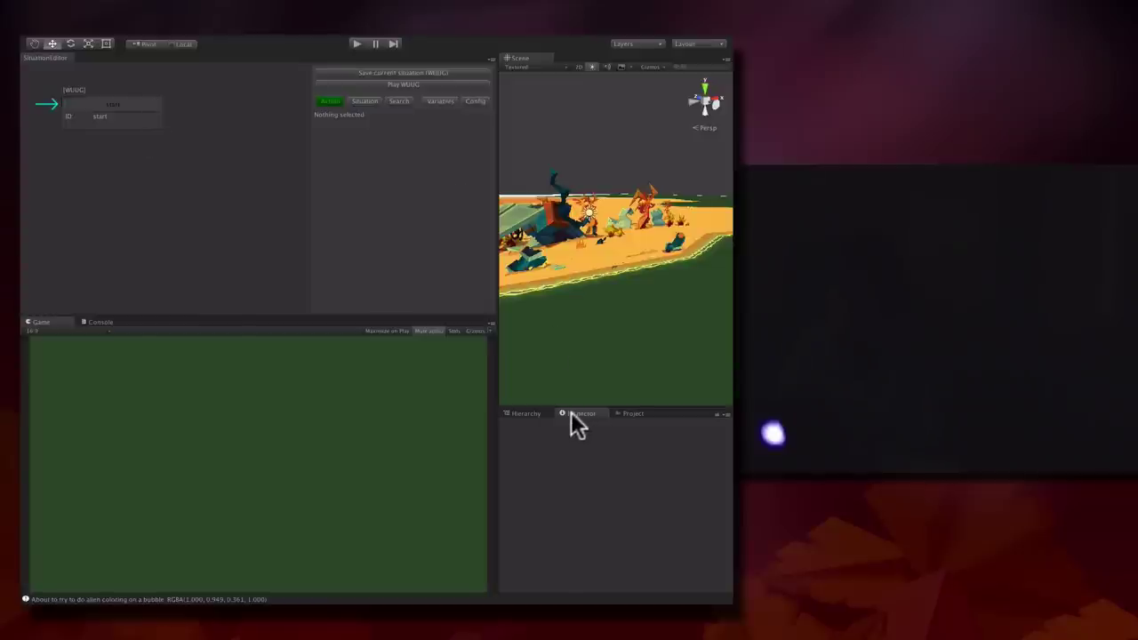
pyautogui.rightClick(141, 101)
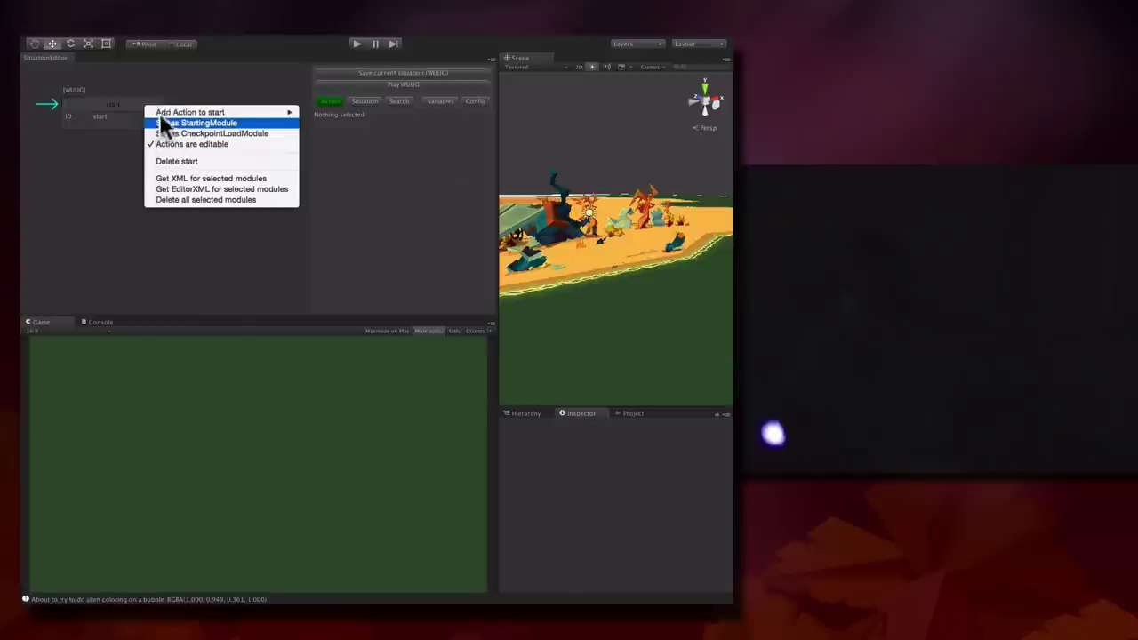
pyautogui.click(163, 122)
pyautogui.rightClick(128, 98)
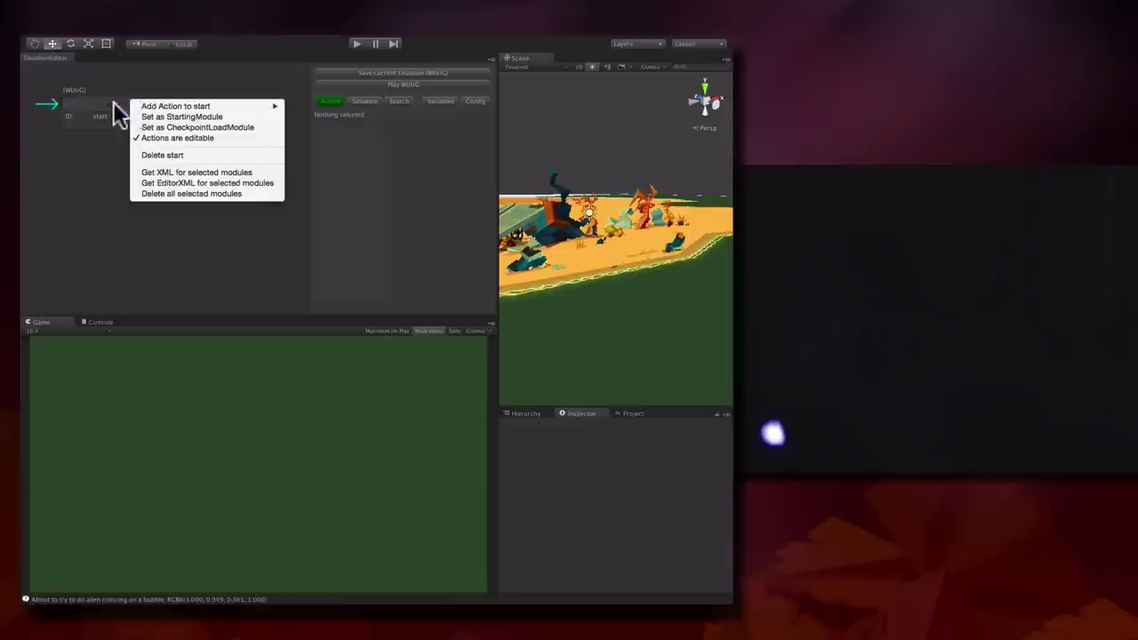
pyautogui.rightClick(115, 104)
pyautogui.moveTo(219, 112)
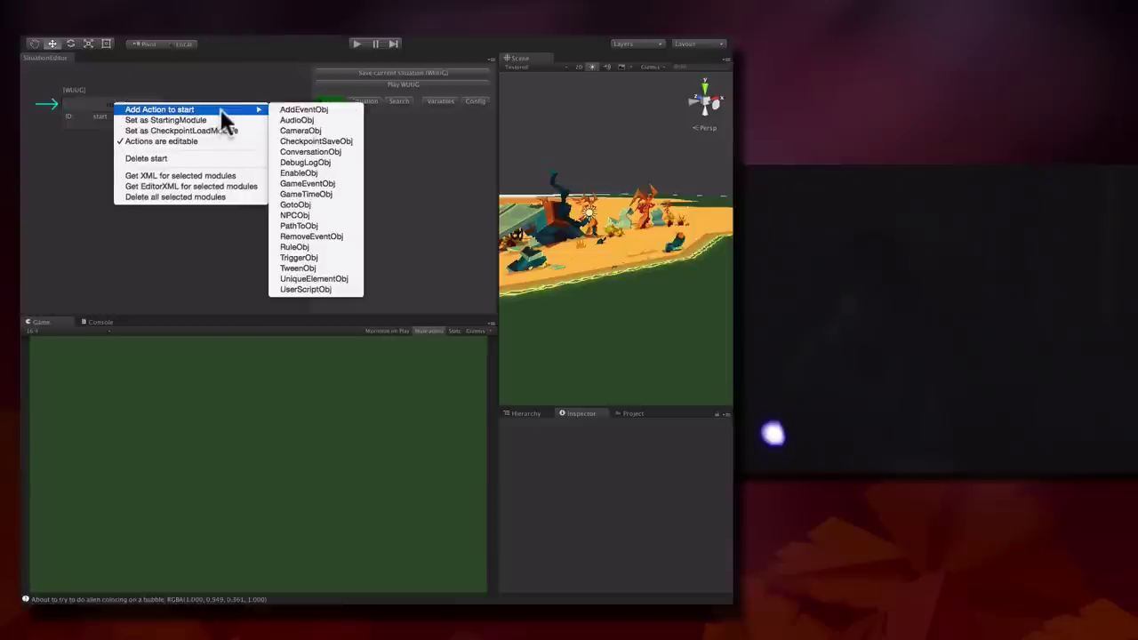
pyautogui.click(341, 182)
pyautogui.click(425, 157)
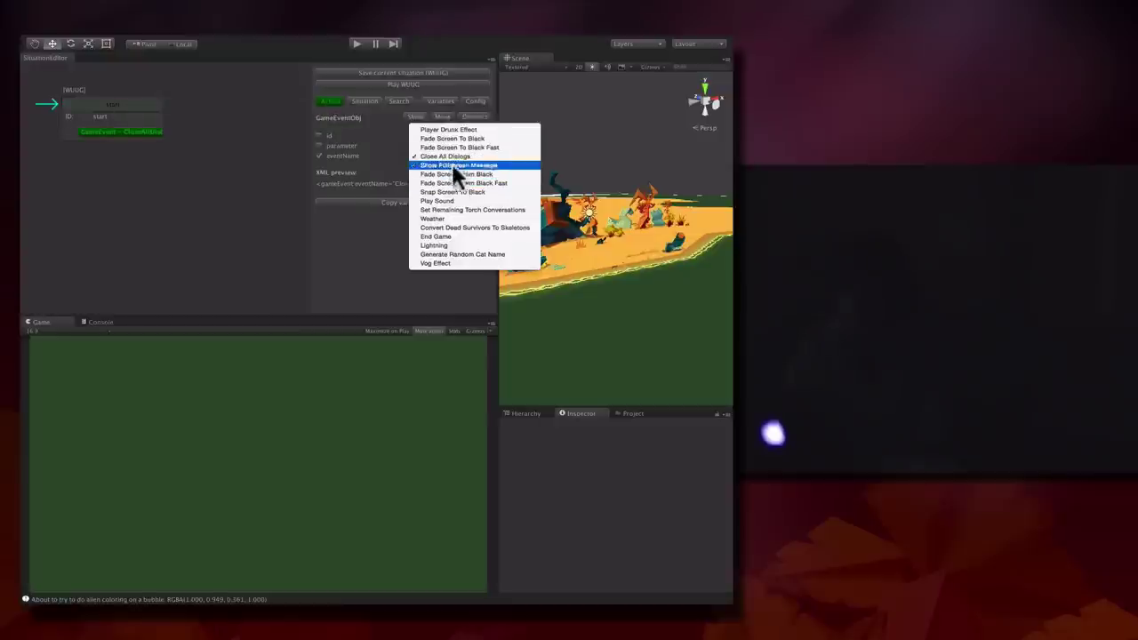
pyautogui.click(430, 192)
# Add a second GameEventObj action to the start module
pyautogui.rightClick(111, 102)
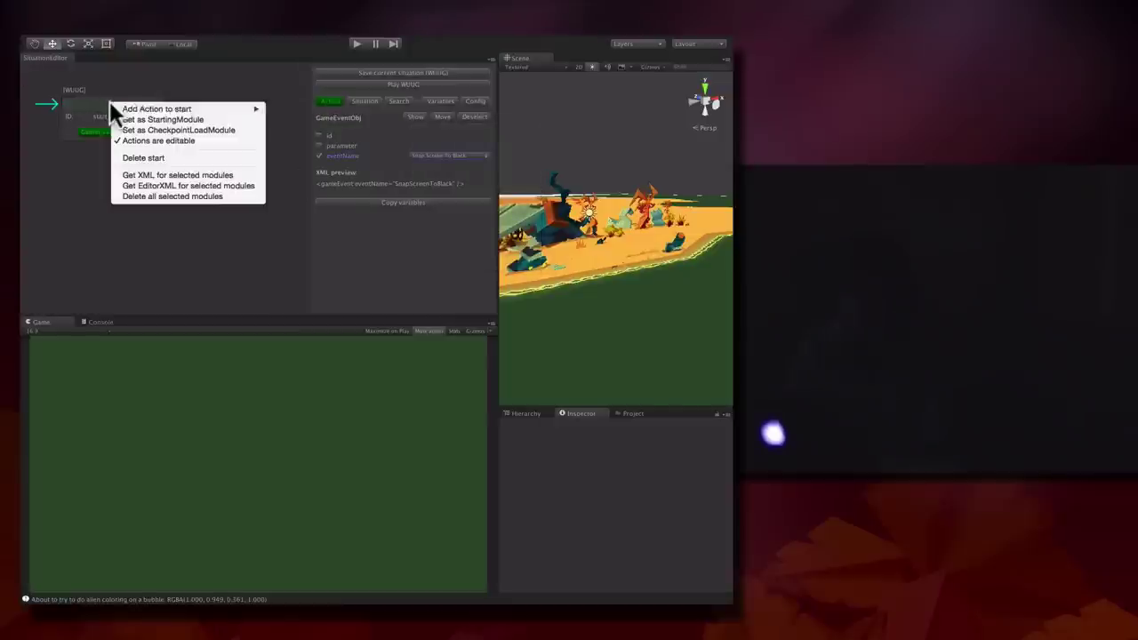
pyautogui.moveTo(205, 109)
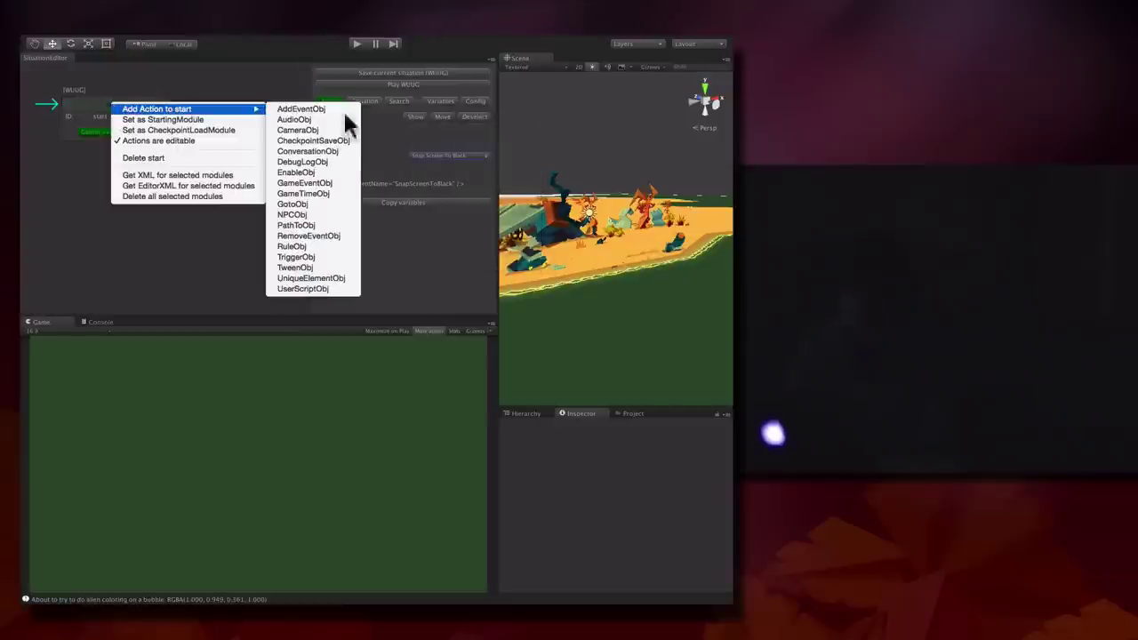
pyautogui.click(310, 182)
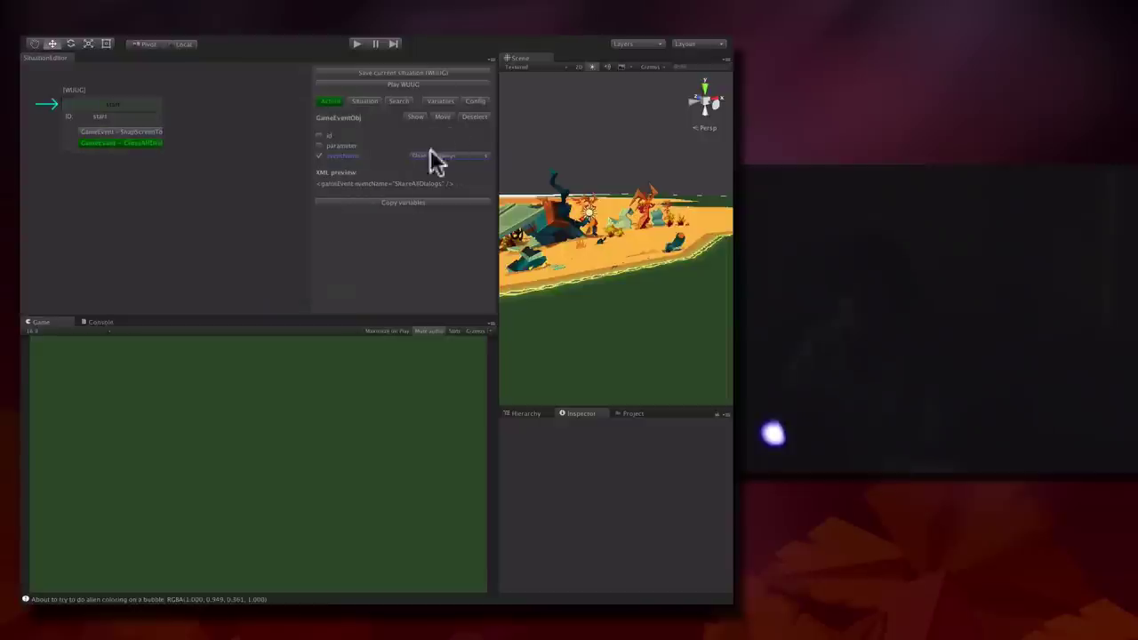
pyautogui.rightClick(490, 59)
pyautogui.click(469, 80)
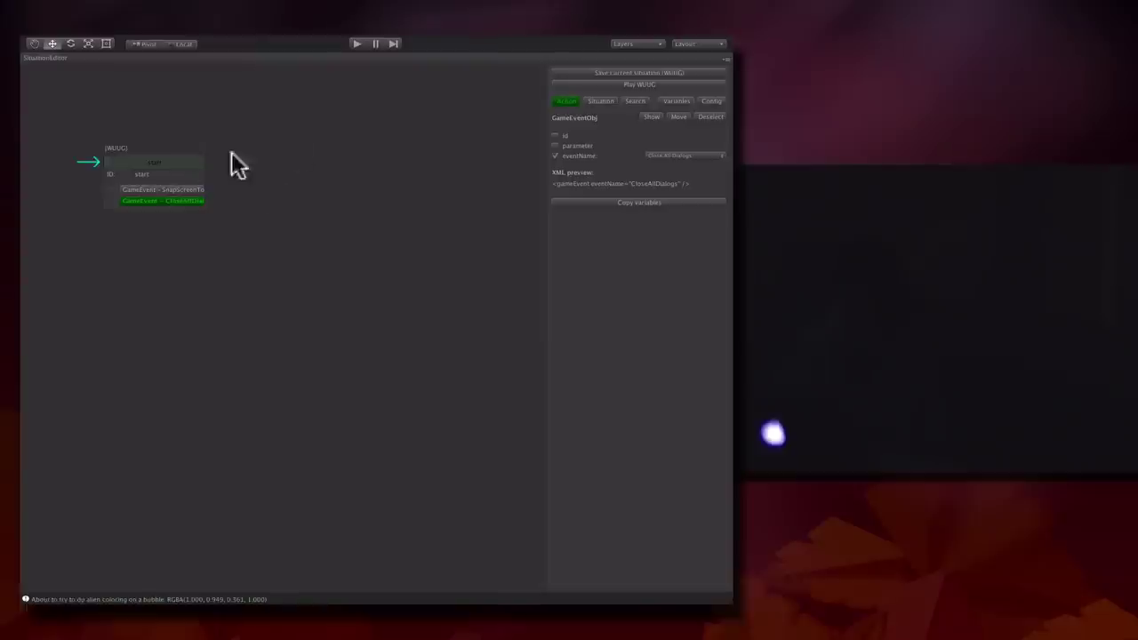
pyautogui.click(727, 59)
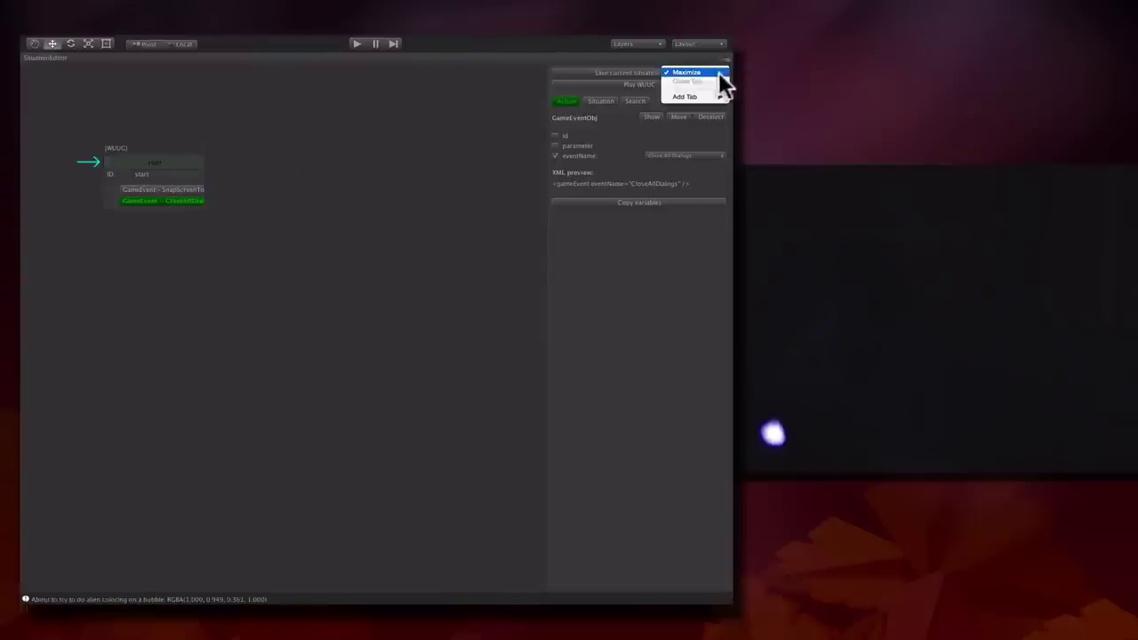
pyautogui.click(717, 74)
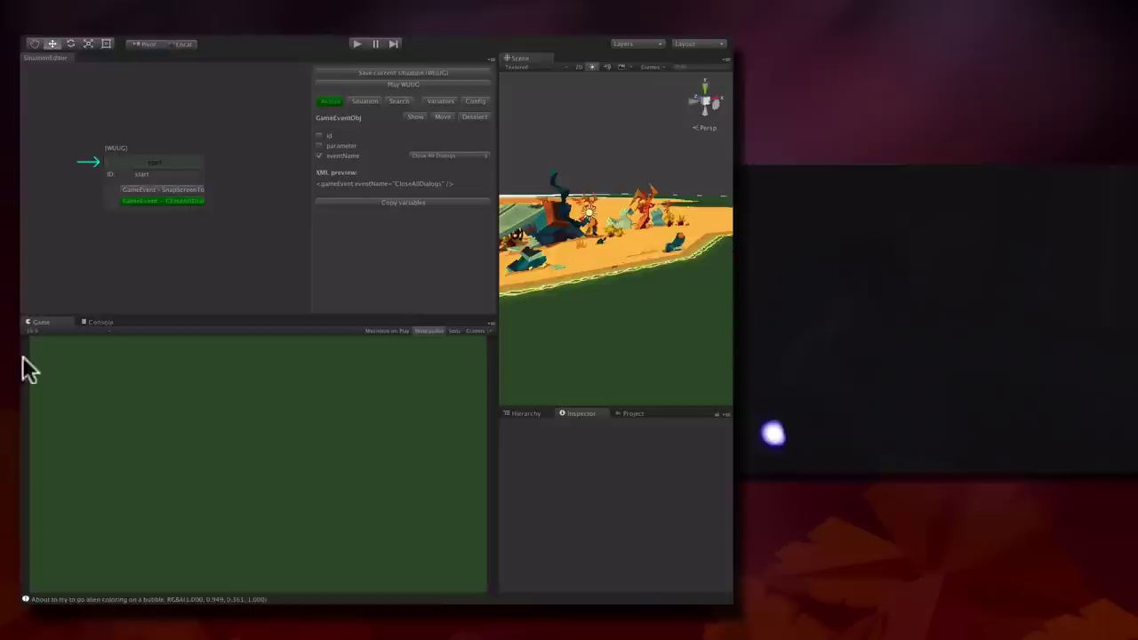
pyautogui.click(475, 103)
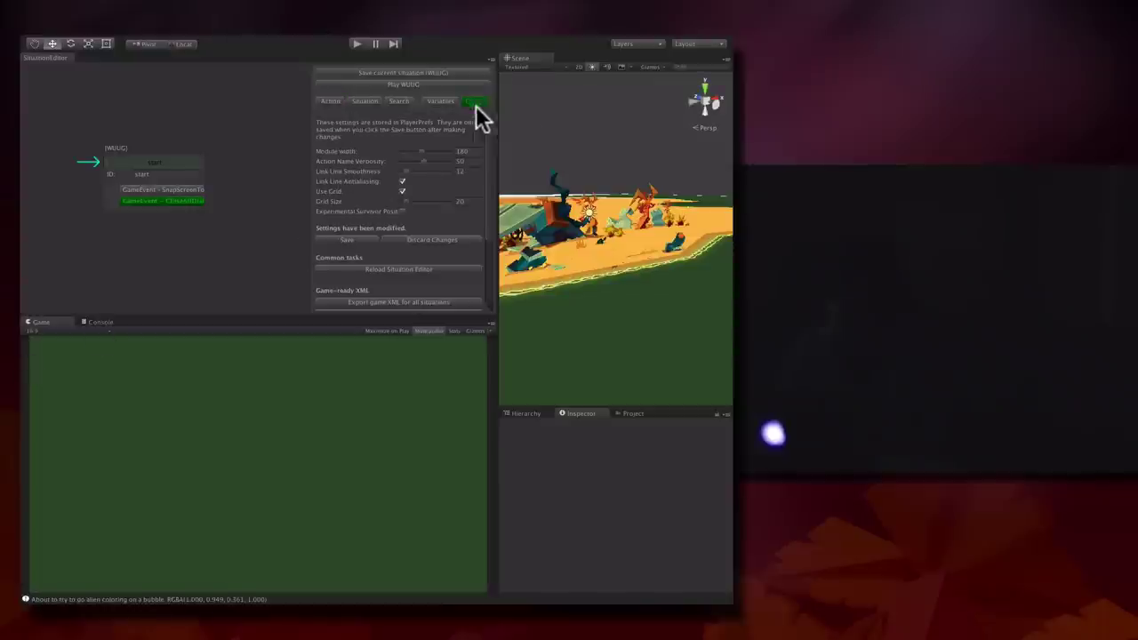
pyautogui.click(331, 102)
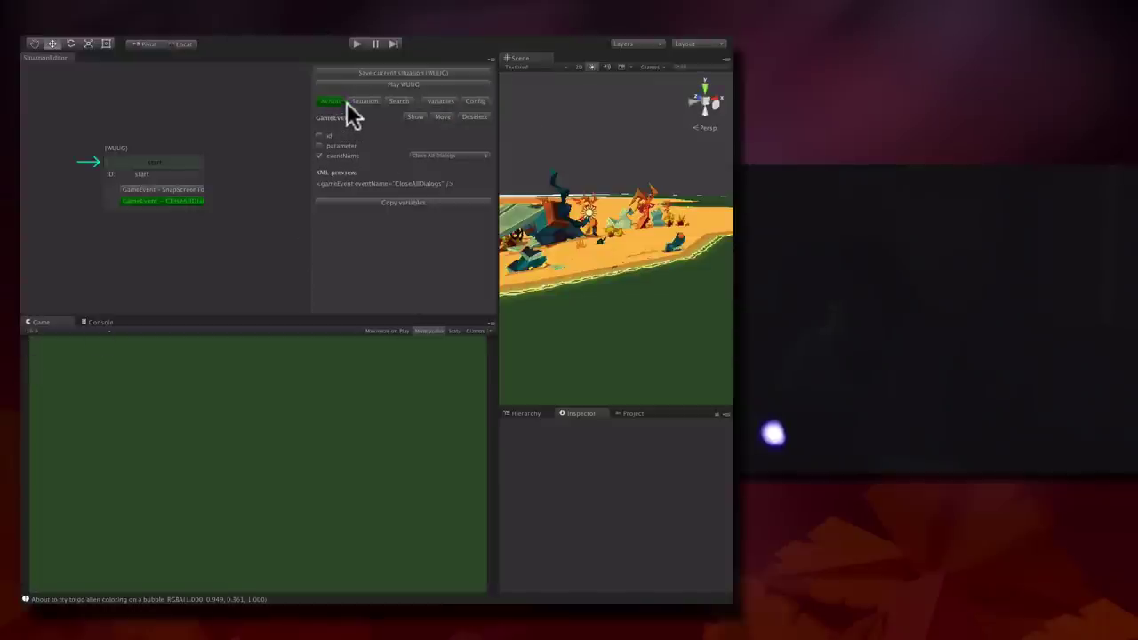
pyautogui.moveTo(257, 184); pyautogui.dragTo(206, 132)
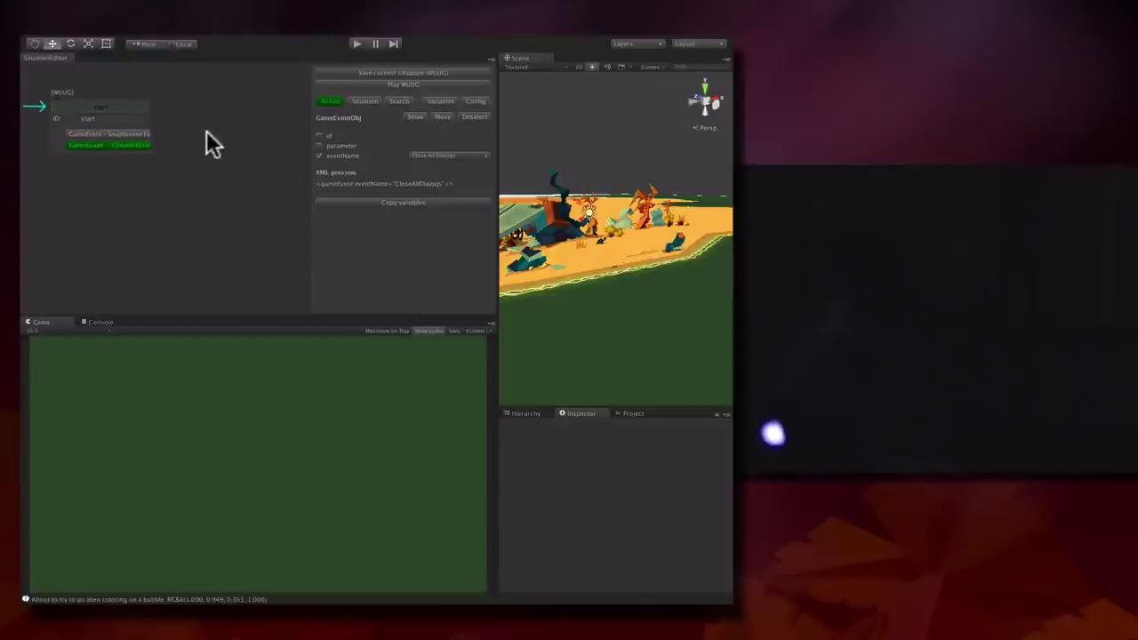
pyautogui.rightClick(491, 58)
pyautogui.click(248, 148)
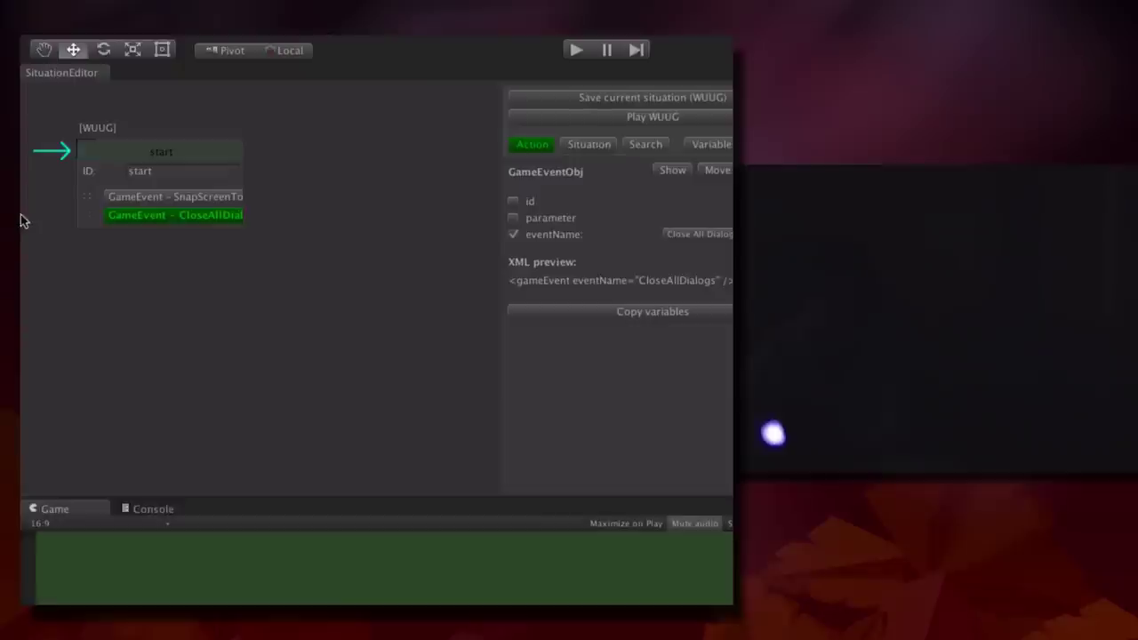
# Set the second GameEvent action's event name to Fade Screen From Black
pyautogui.click(671, 236)
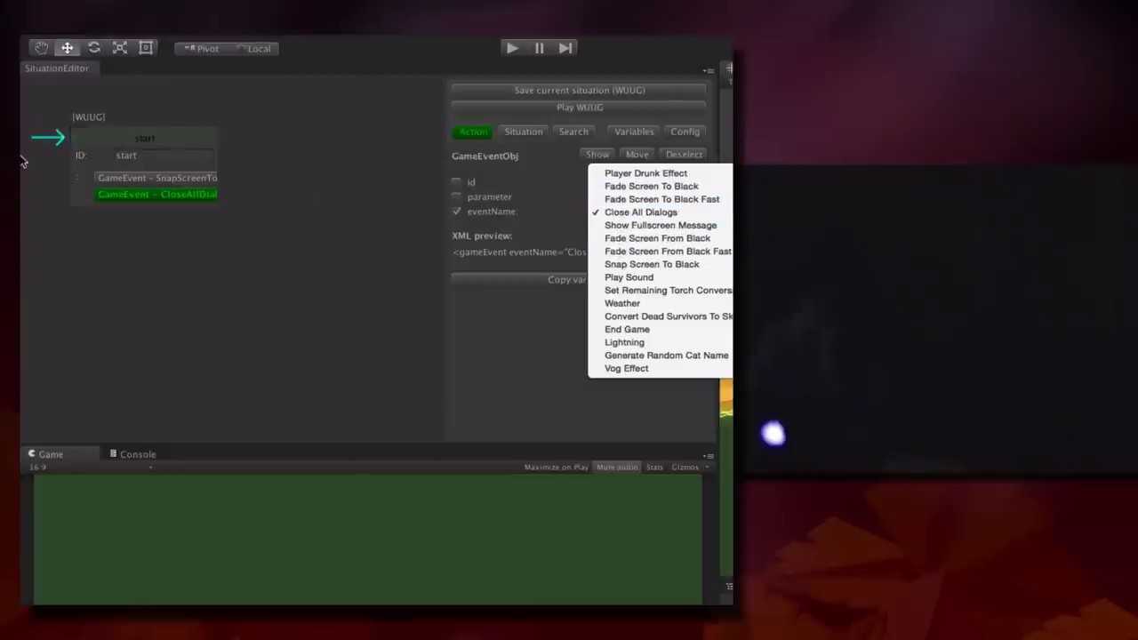
pyautogui.click(151, 179)
pyautogui.click(169, 184)
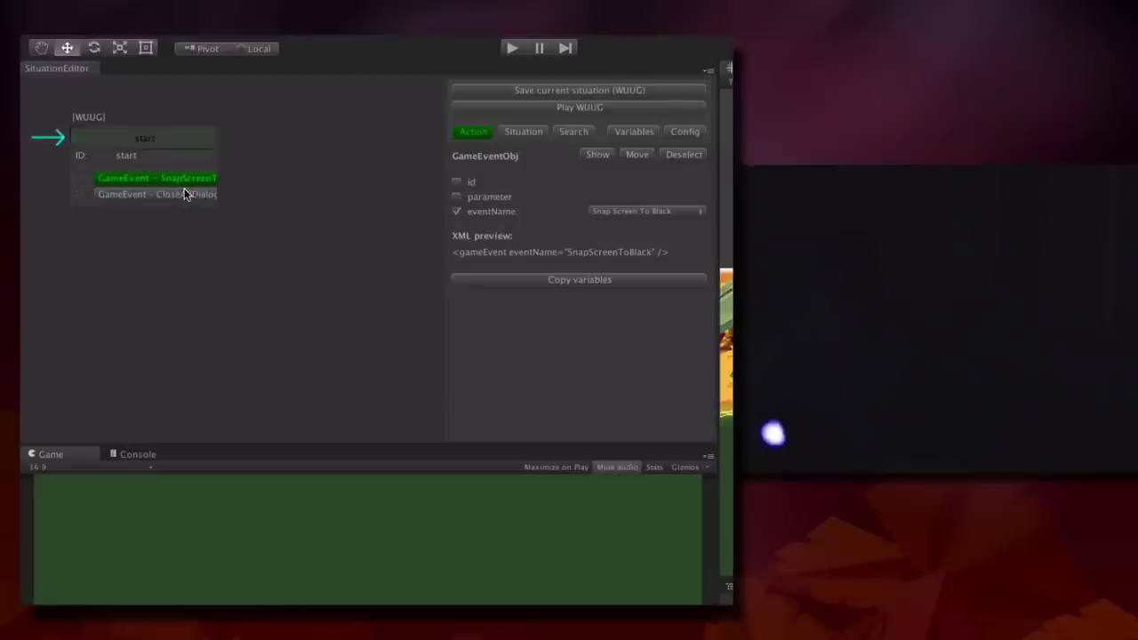
pyautogui.click(186, 196)
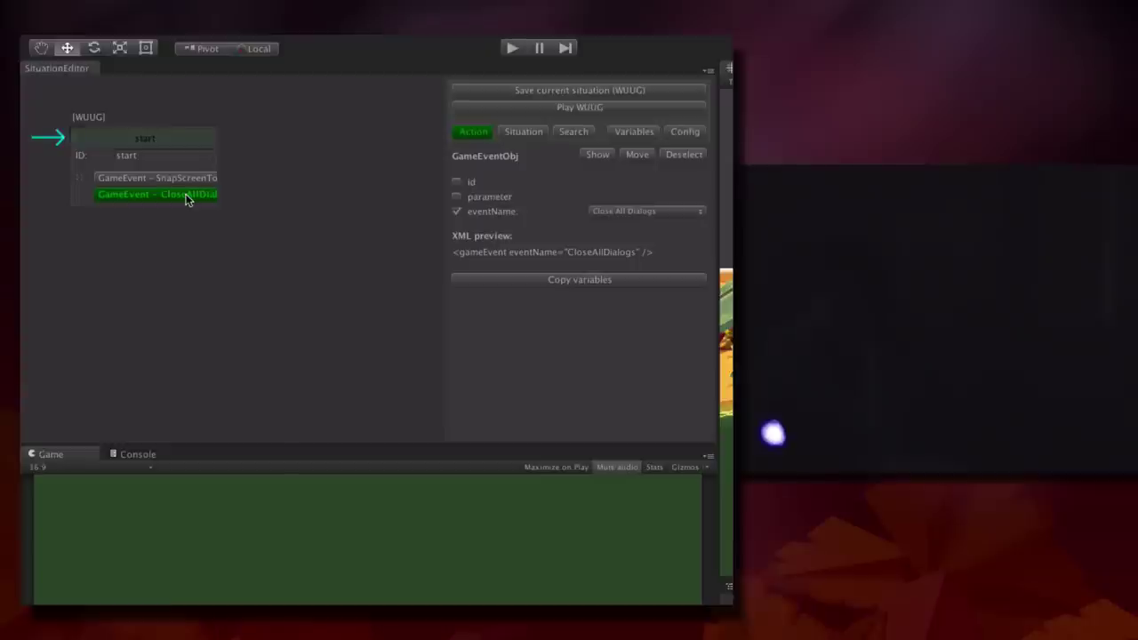
pyautogui.click(685, 212)
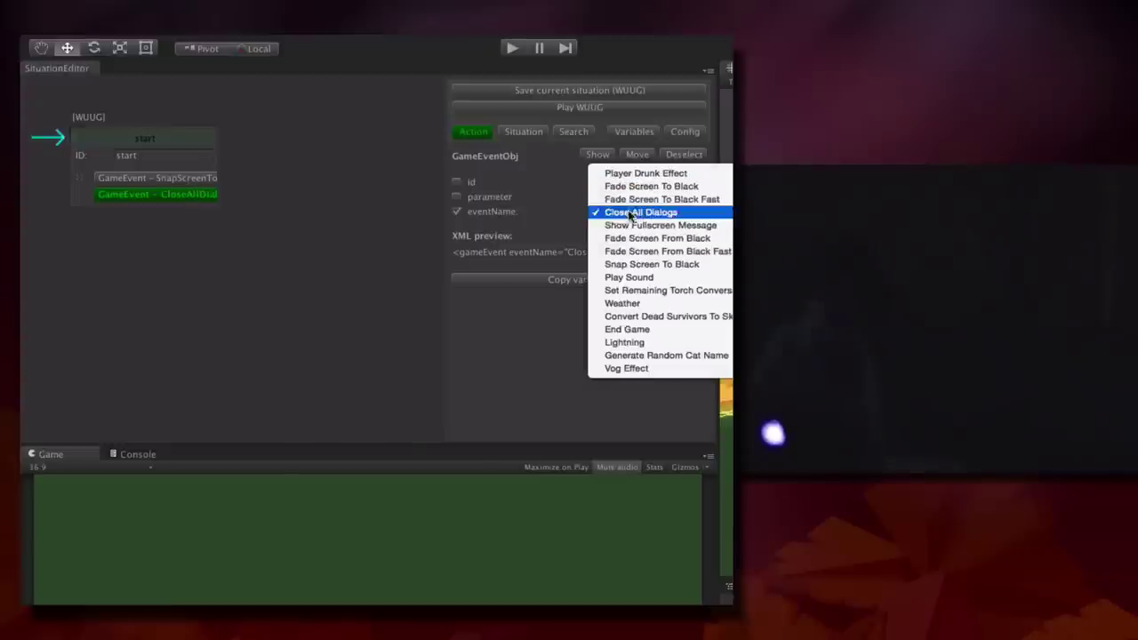
pyautogui.click(636, 238)
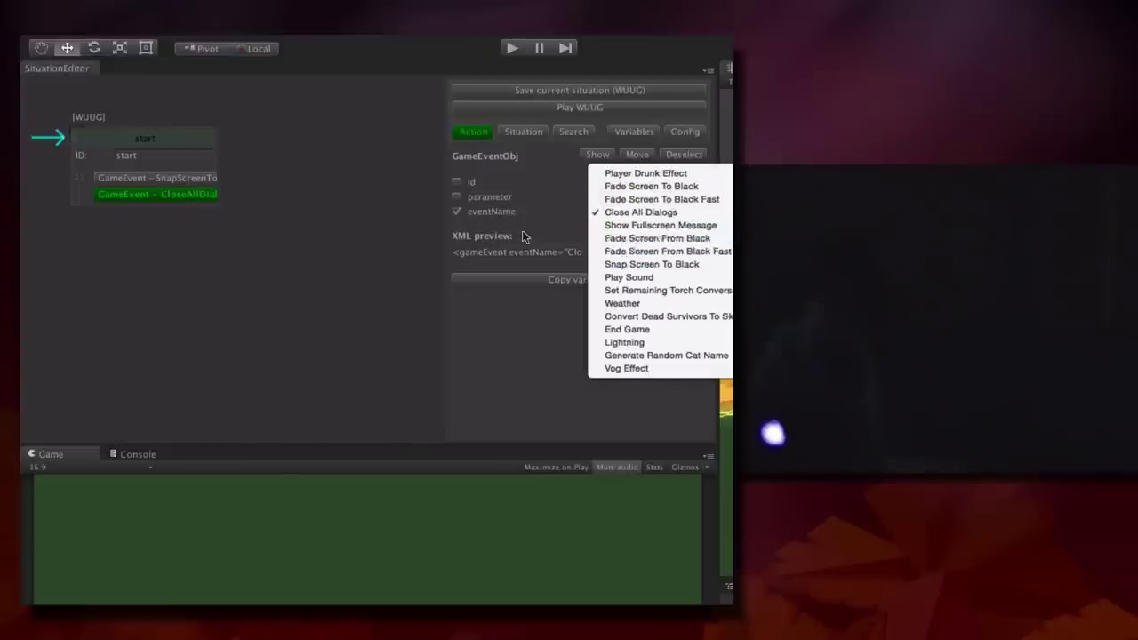
# Add an AddEventObj action to the start module after the FadeScreenFromBlack event and display its onComplete settings
pyautogui.rightClick(153, 136)
pyautogui.moveTo(165, 143)
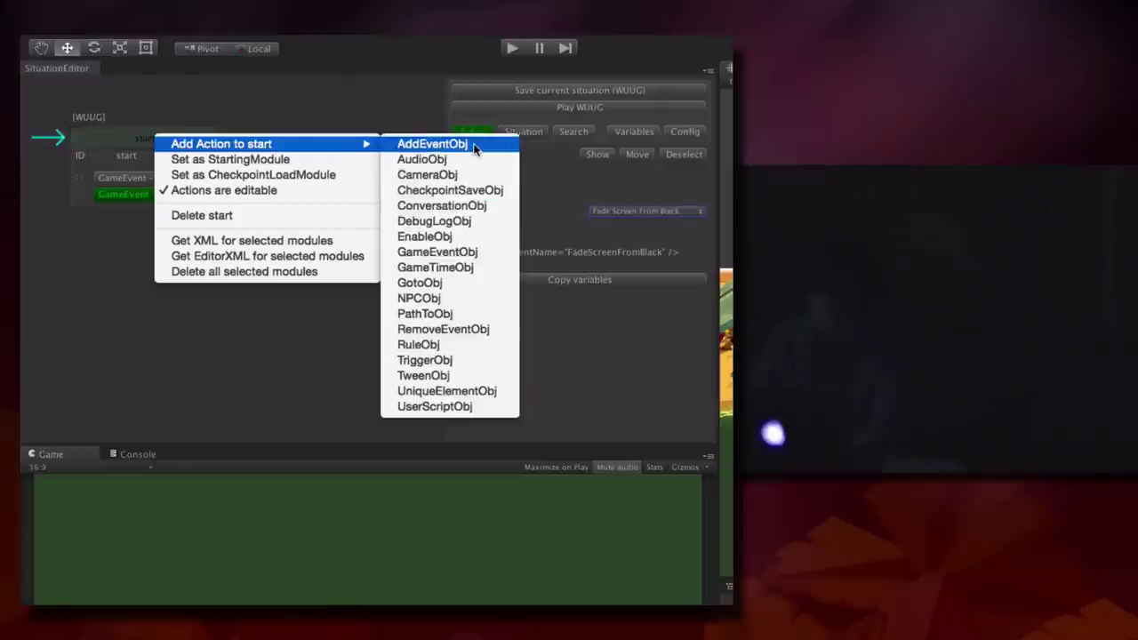
pyautogui.click(474, 146)
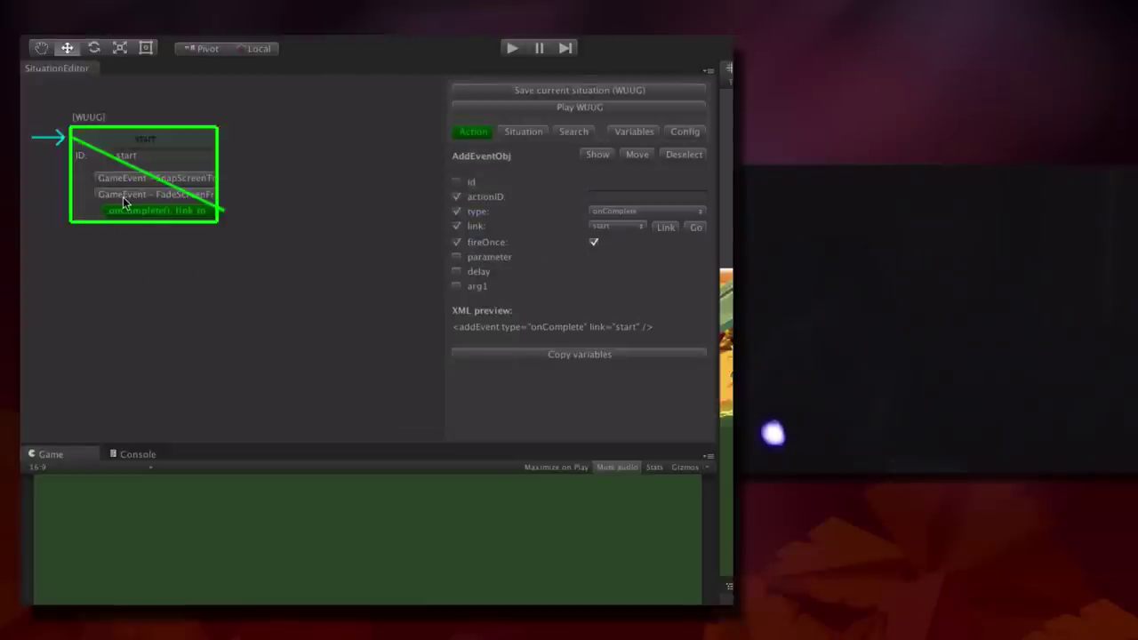
pyautogui.click(158, 194)
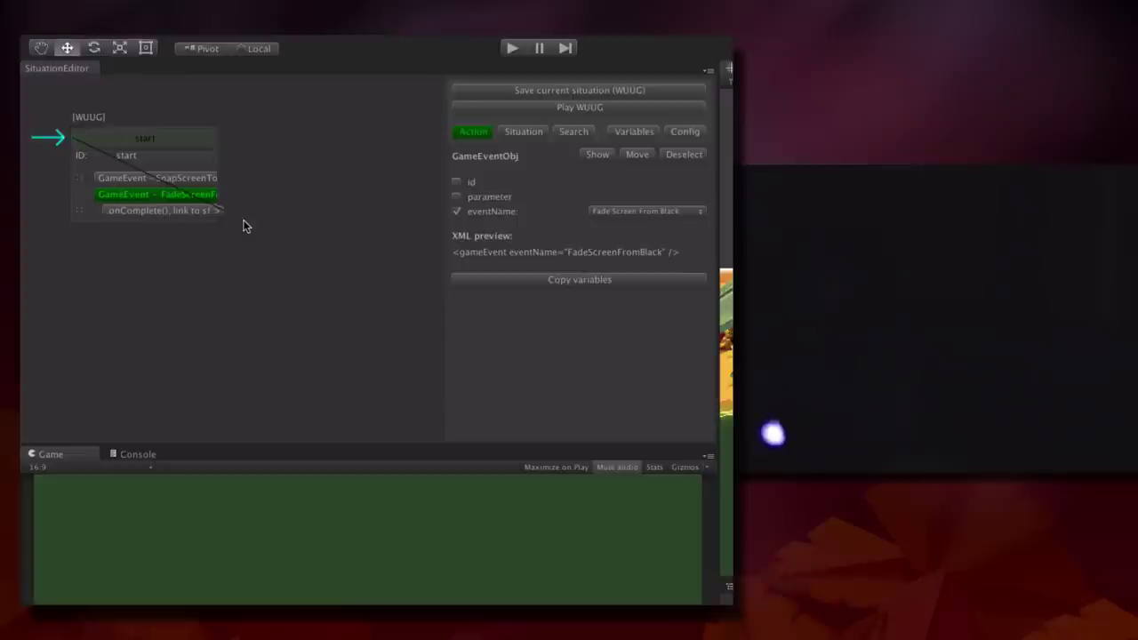
pyautogui.click(187, 216)
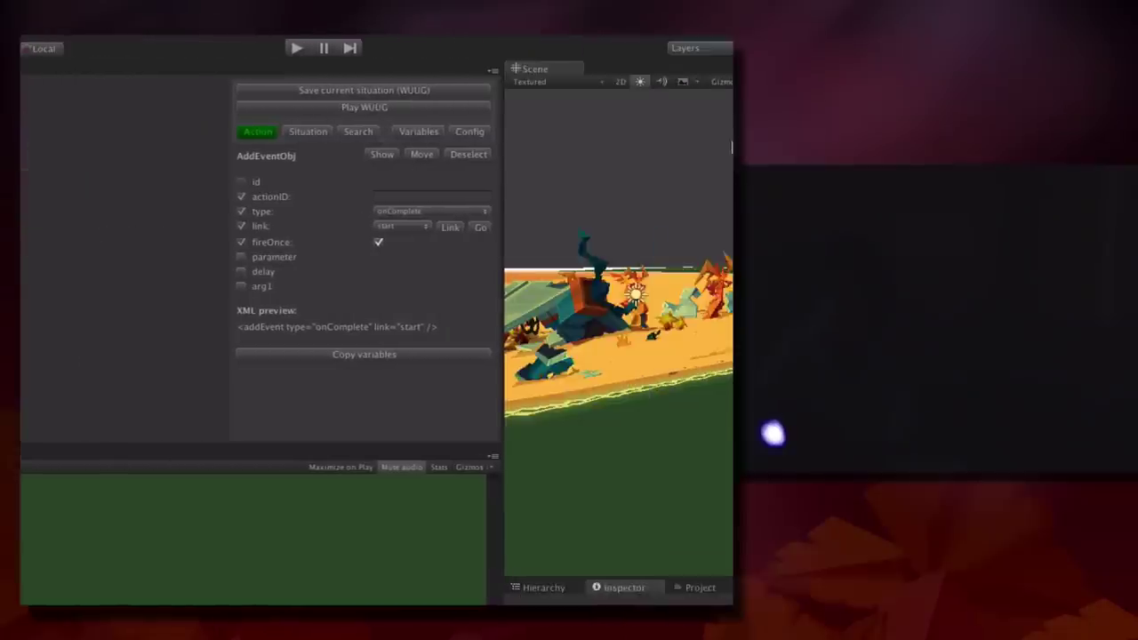
# Check the event types available for the AddEventObj action and keep onComplete
pyautogui.click(398, 212)
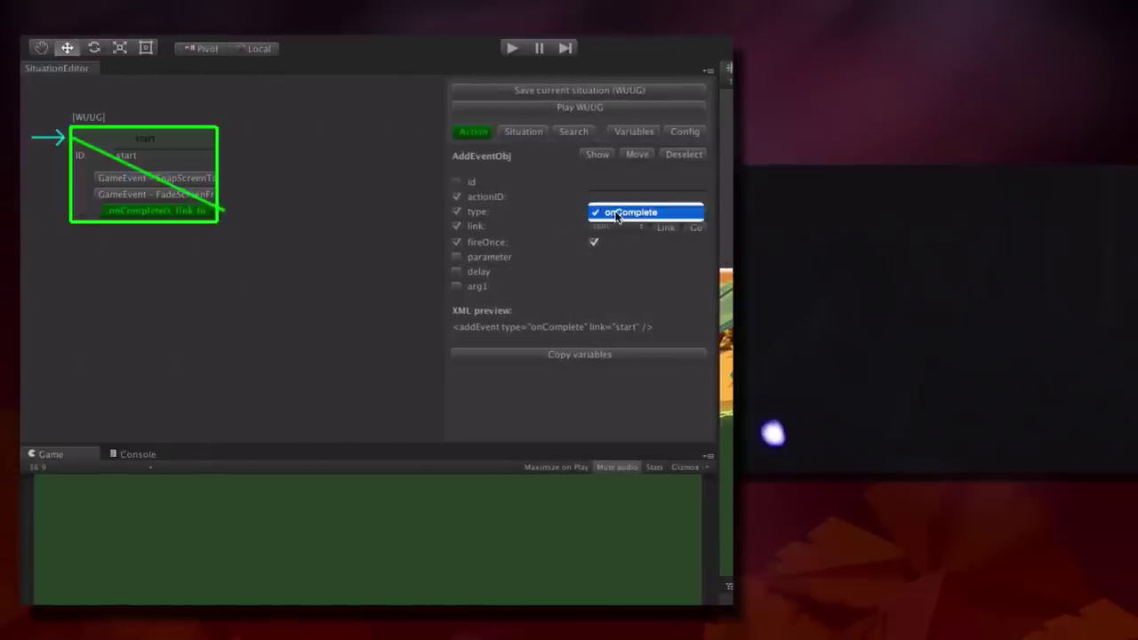
pyautogui.click(613, 213)
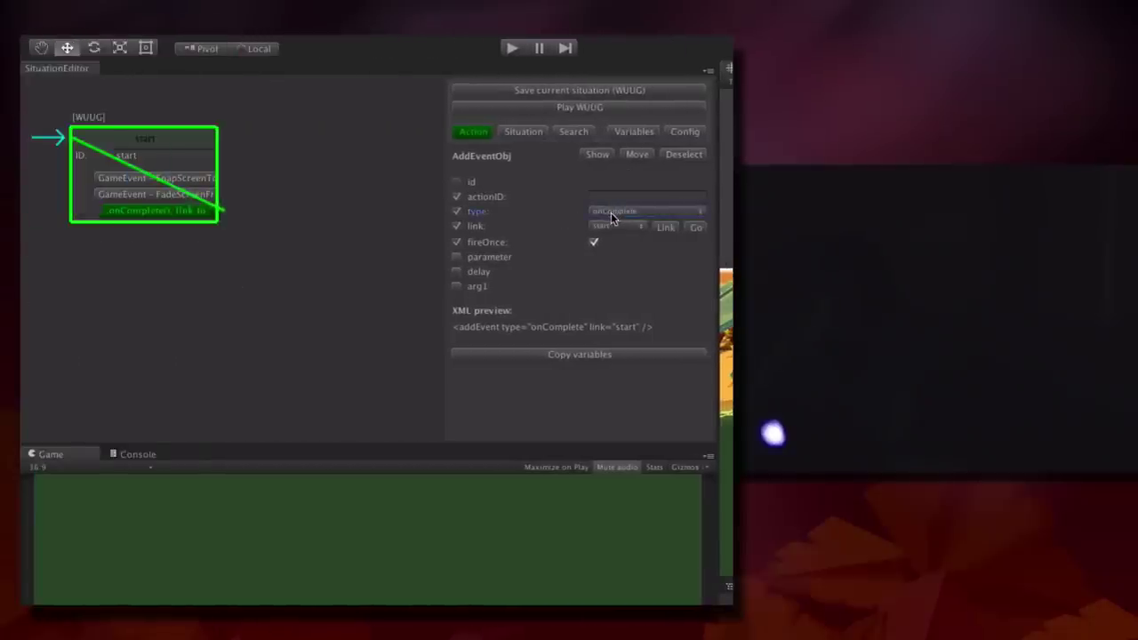
pyautogui.click(616, 213)
pyautogui.click(617, 213)
# Link the onComplete event to a new module with the ID fadeFinished and place it beside the start module
pyautogui.click(220, 212)
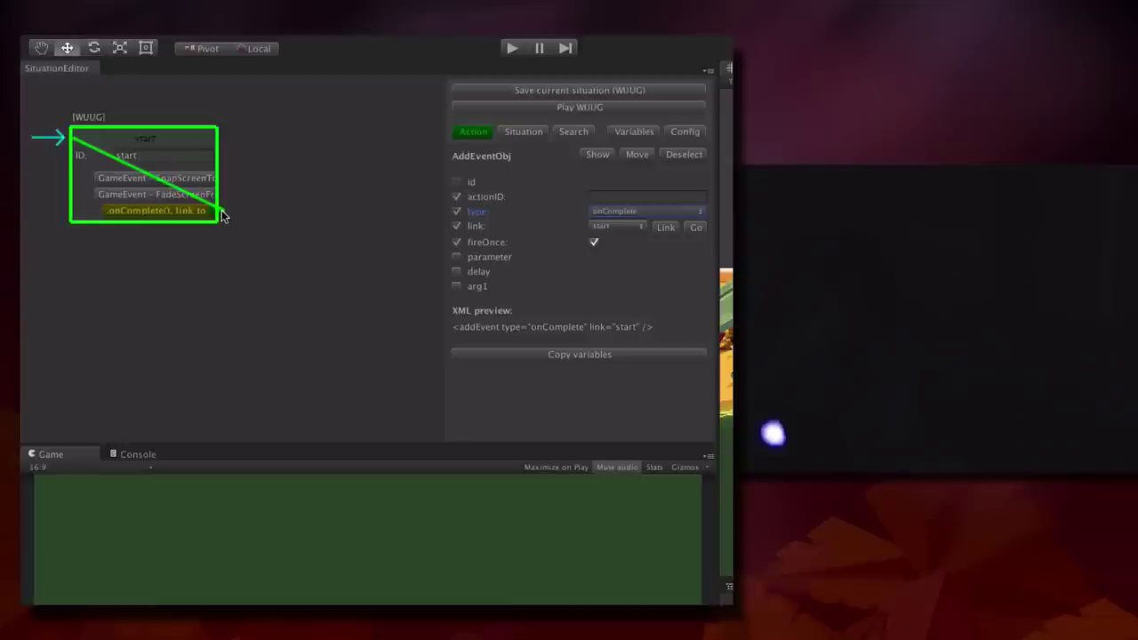
pyautogui.click(304, 185)
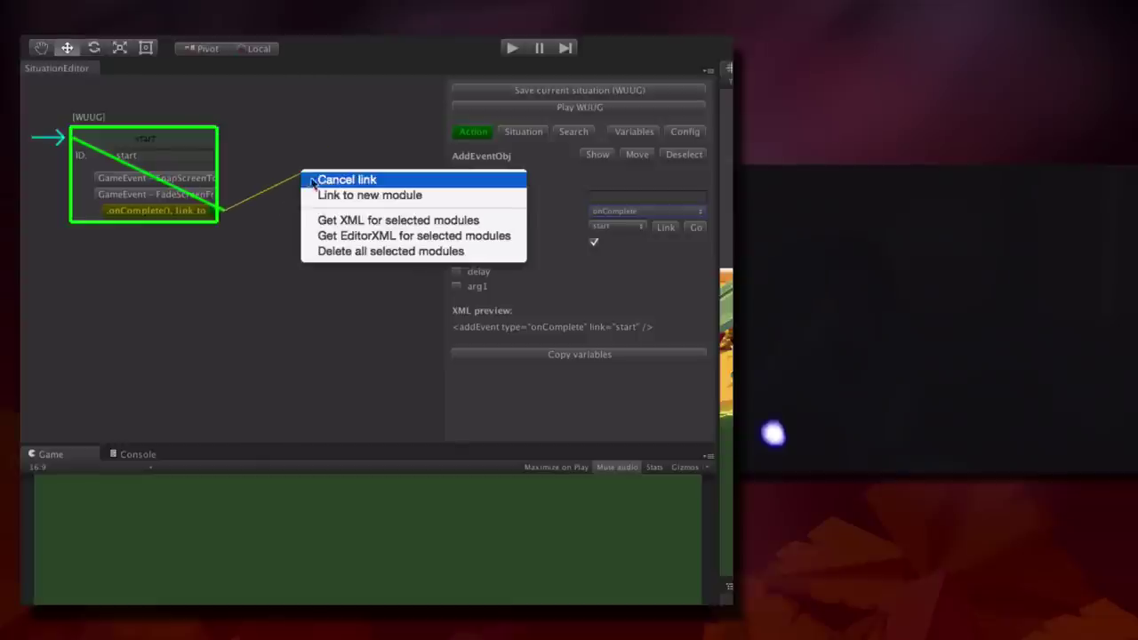
pyautogui.click(341, 194)
pyautogui.click(345, 203)
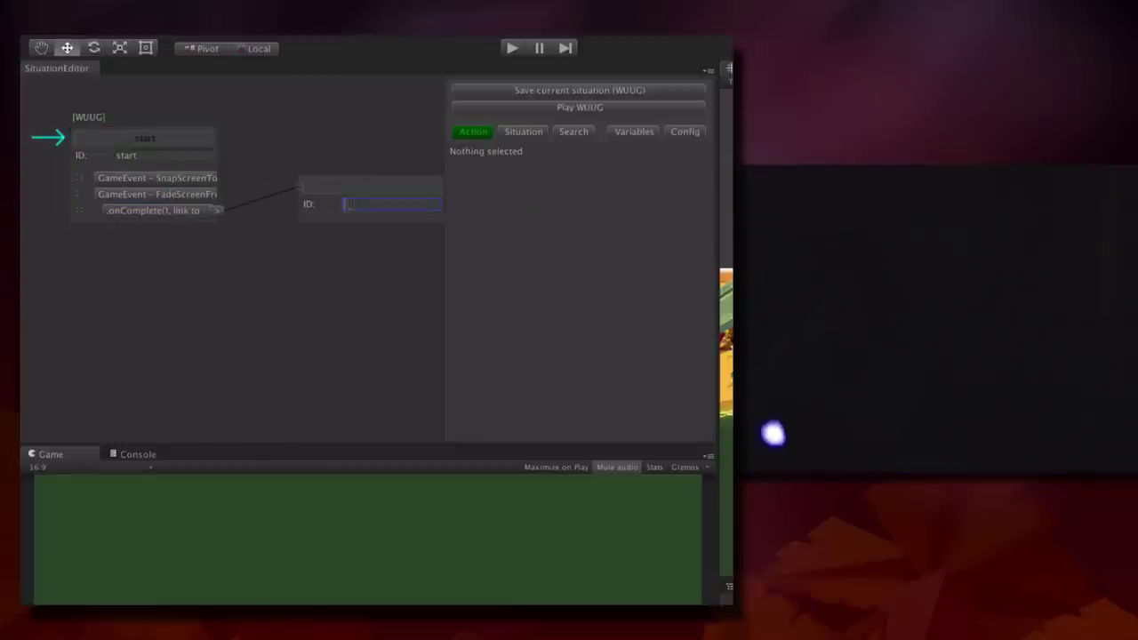
pyautogui.write('fadeFinishwd')
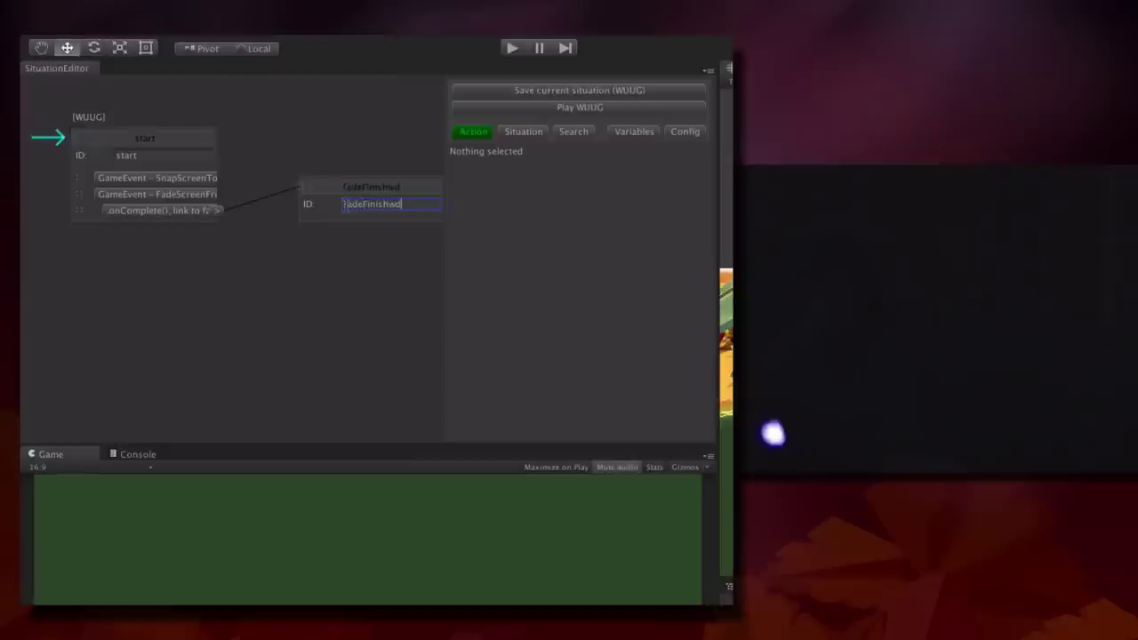
pyautogui.moveTo(358, 191); pyautogui.dragTo(321, 194)
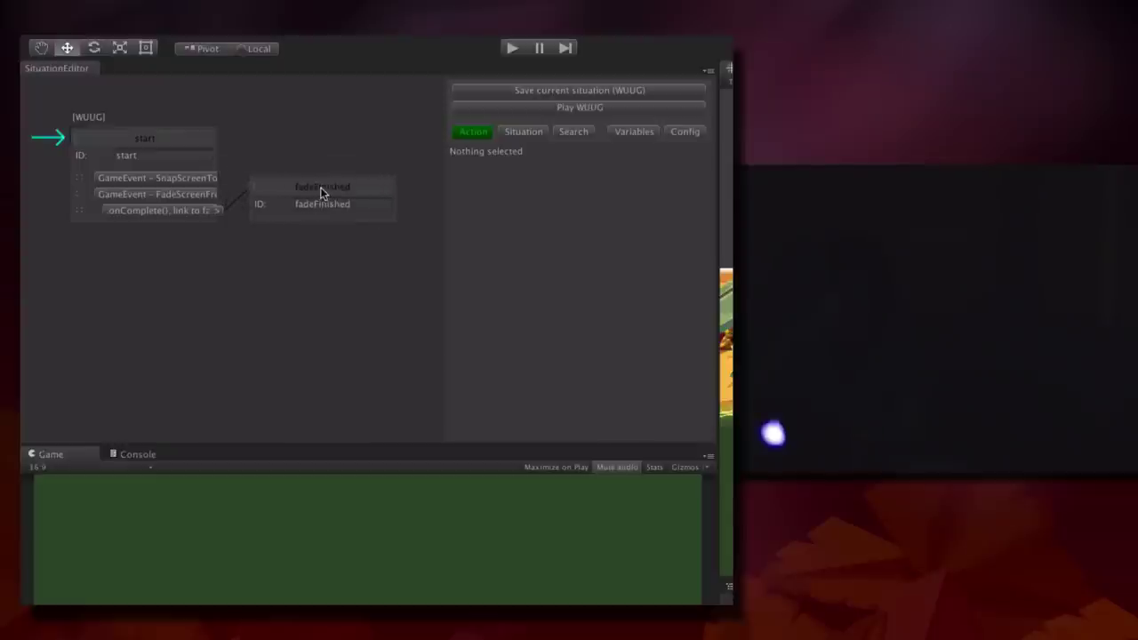
# Add an NPCObj action to the fadeFinished module and apply the Player can move preset
pyautogui.rightClick(321, 190)
pyautogui.moveTo(462, 196)
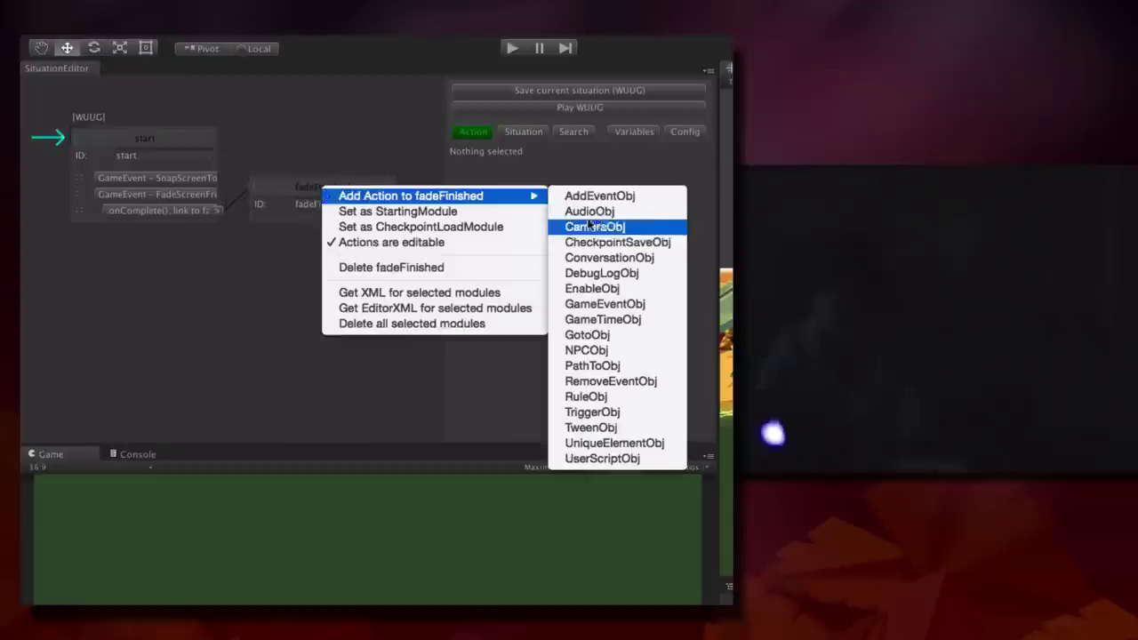
pyautogui.click(625, 355)
pyautogui.click(539, 183)
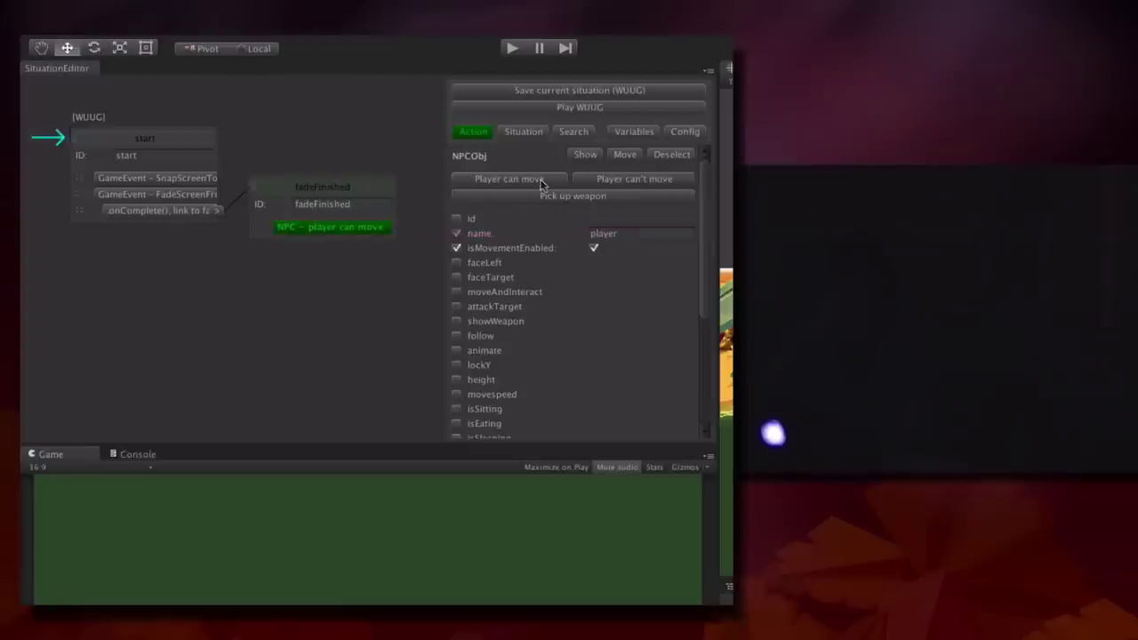
# Add a CameraObj action to the start module and enable its posX, posY, posZ and useShift parameters
pyautogui.rightClick(153, 140)
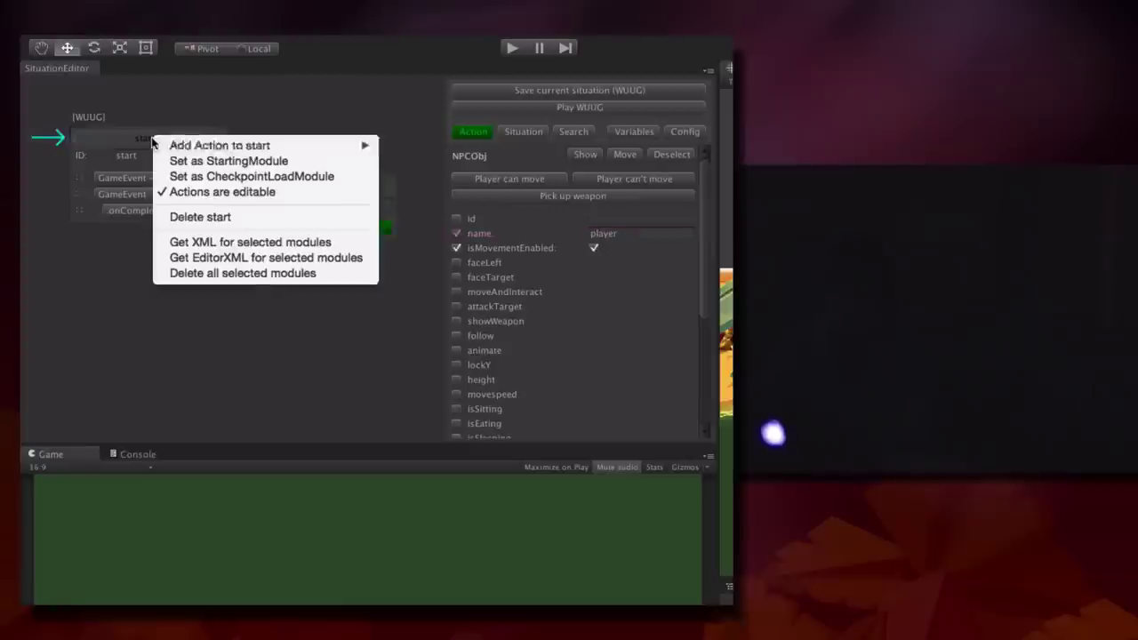
pyautogui.moveTo(165, 145)
pyautogui.click(418, 177)
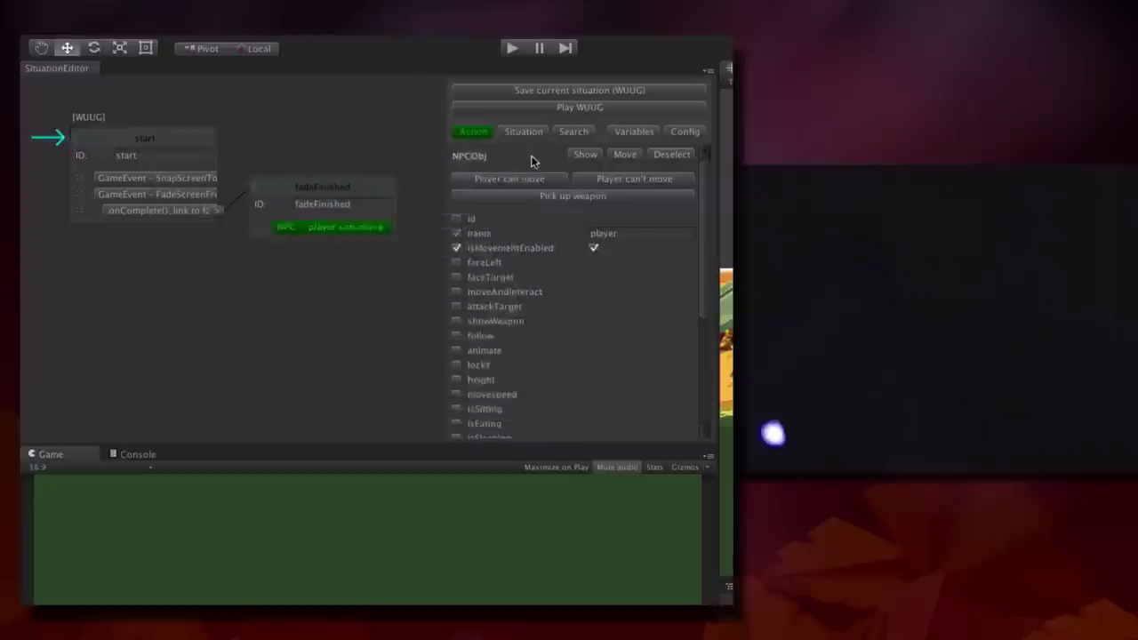
pyautogui.click(456, 210)
pyautogui.click(456, 226)
pyautogui.click(456, 241)
pyautogui.click(456, 299)
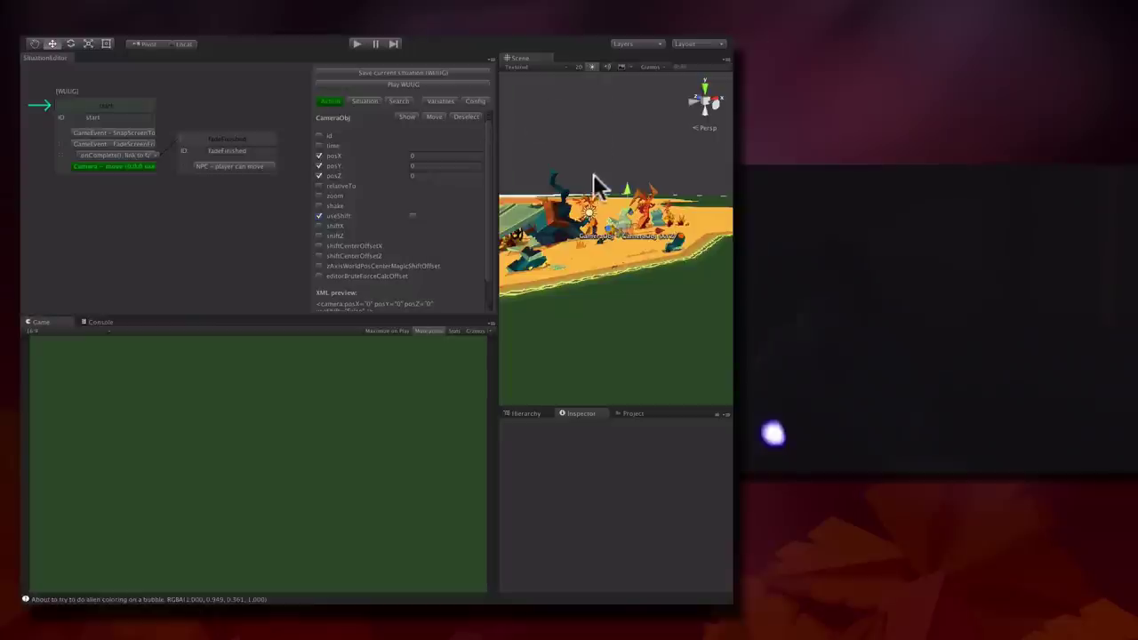
# Position the CameraObj in the scene at about X -4.36, Y 6.94, Z -13, framing the wreck on the beach
pyautogui.press('alt')
pyautogui.press('alt')
pyautogui.moveTo(629, 291)
pyautogui.keyDown('alt'); pyautogui.mouseDown()
pyautogui.moveTo(617, 276)
pyautogui.moveTo(546, 311)
pyautogui.moveTo(617, 325)
pyautogui.moveTo(615, 295)
pyautogui.mouseUp(); pyautogui.keyUp('alt')
pyautogui.keyDown('alt'); pyautogui.moveTo(615, 295); pyautogui.dragTo(617, 300, button='middle'); pyautogui.keyUp('alt')
pyautogui.keyDown('alt'); pyautogui.moveTo(617, 300); pyautogui.dragTo(593, 289); pyautogui.keyUp('alt')
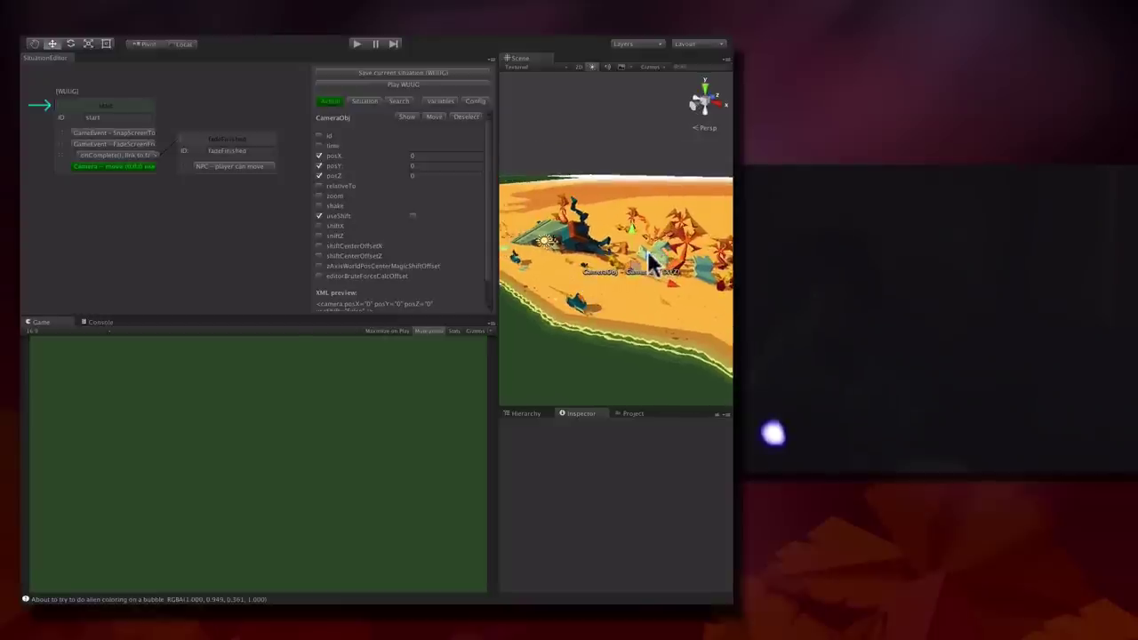
pyautogui.click(102, 167)
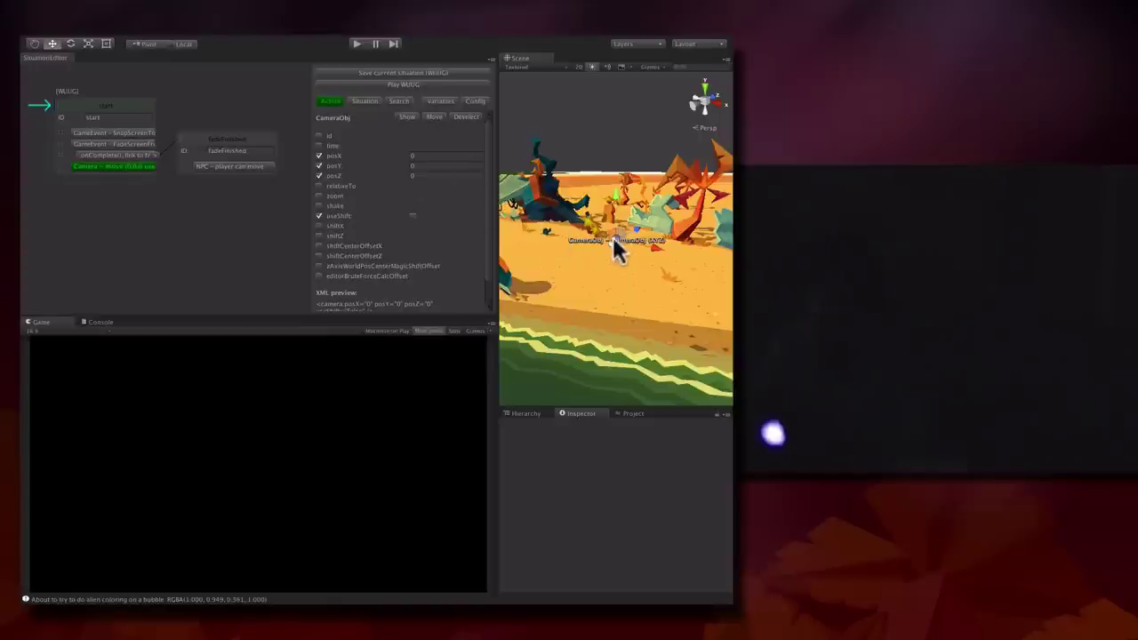
pyautogui.moveTo(614, 241); pyautogui.dragTo(418, 96)
pyautogui.scroll(-2, 573, 174)
pyautogui.scroll(-3, 610, 187)
pyautogui.keyDown('alt'); pyautogui.moveTo(584, 238); pyautogui.dragTo(504, 247); pyautogui.keyUp('alt')
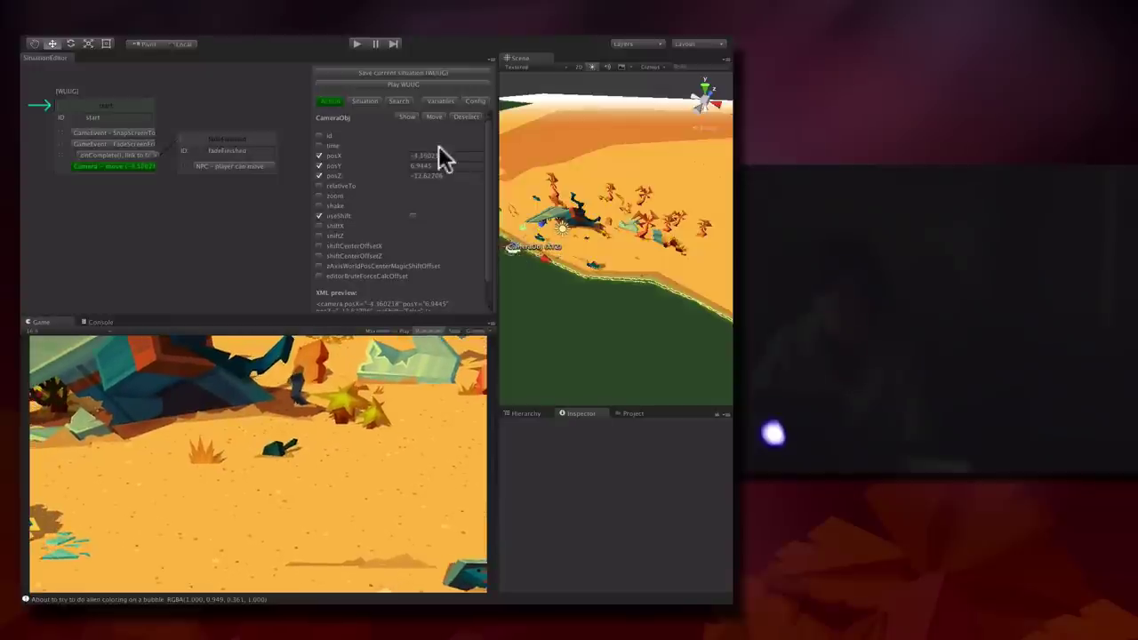
# Add a UniqueElementObj action named player to the start module and enable its posX and posZ parameters
pyautogui.rightClick(103, 108)
pyautogui.moveTo(249, 113)
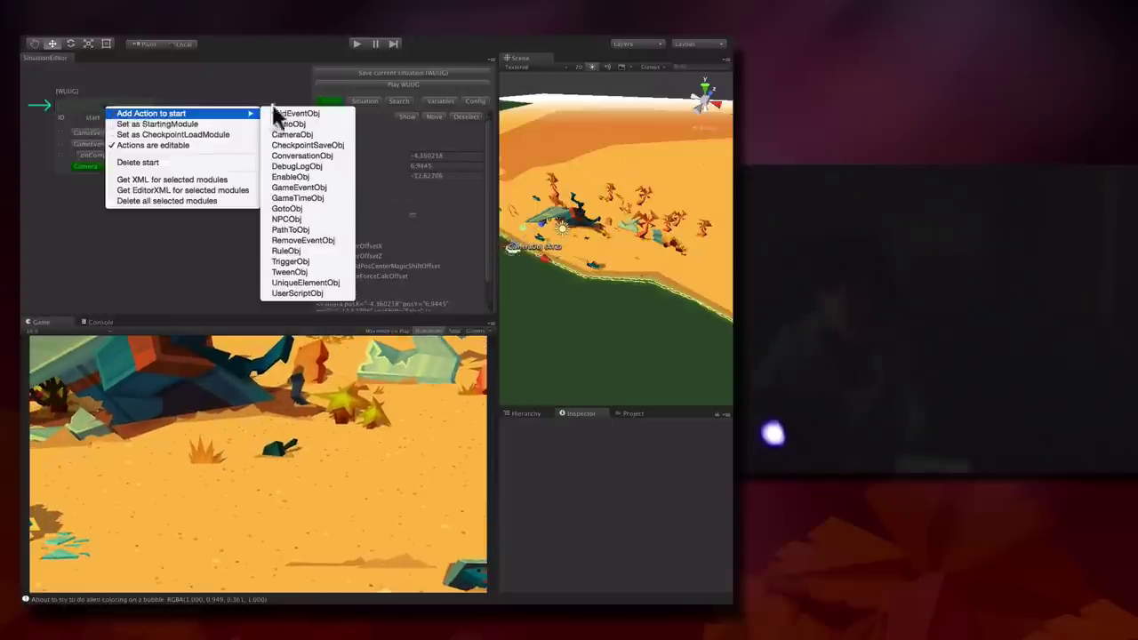
pyautogui.click(304, 282)
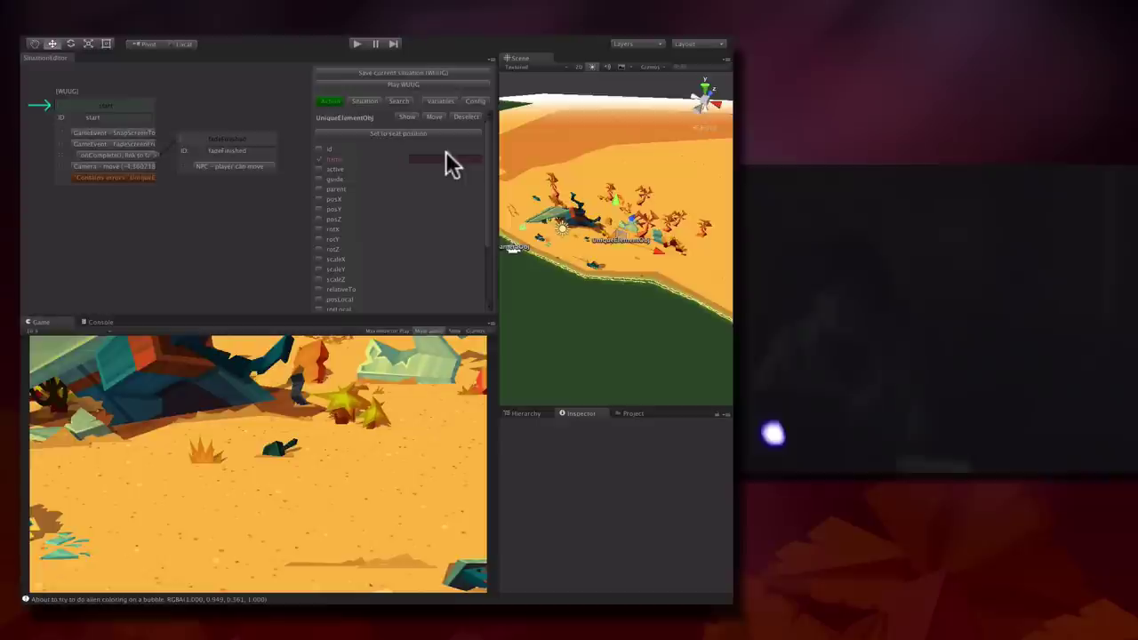
pyautogui.write('player')
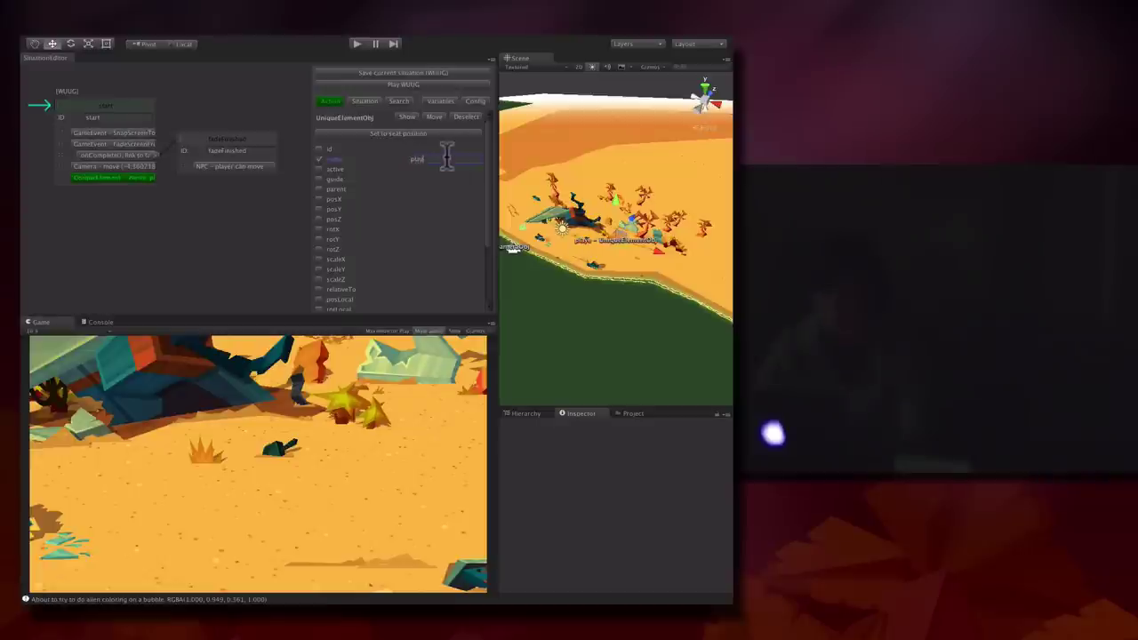
pyautogui.click(318, 201)
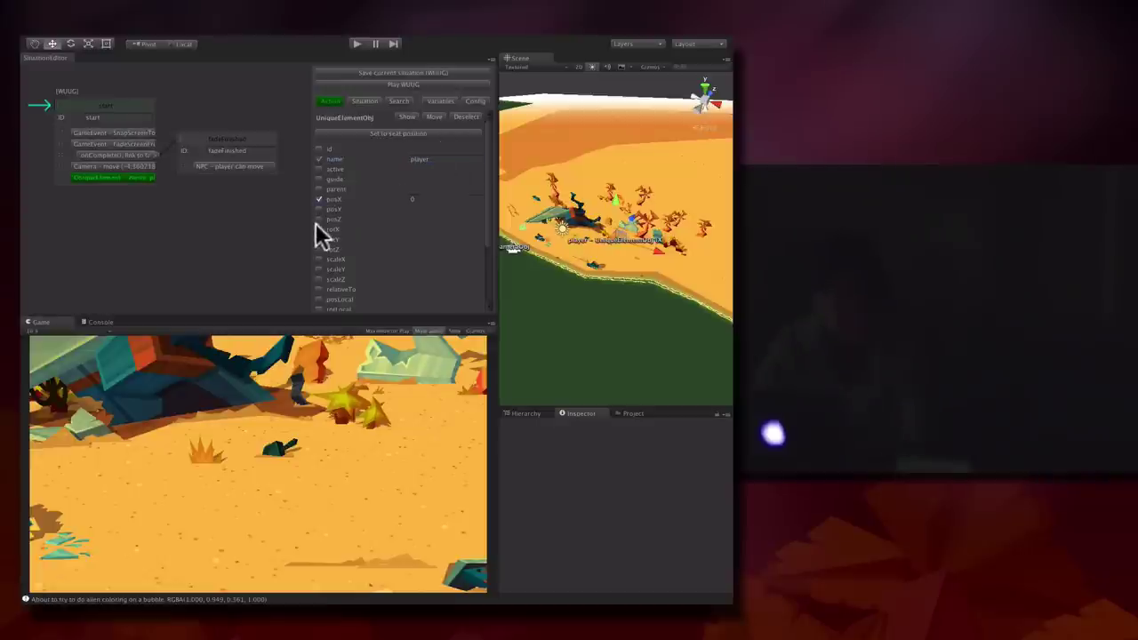
pyautogui.click(319, 219)
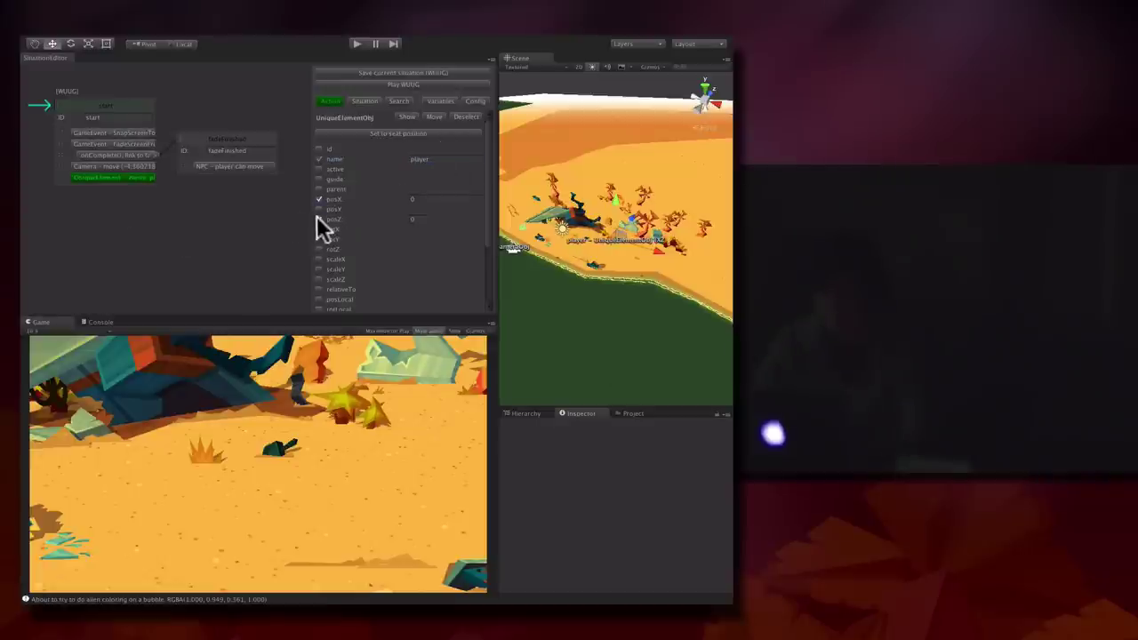
# Position the player element on the sand at about X -3.85, Z -4.09
pyautogui.moveTo(622, 253); pyautogui.dragTo(584, 258)
pyautogui.click(123, 175)
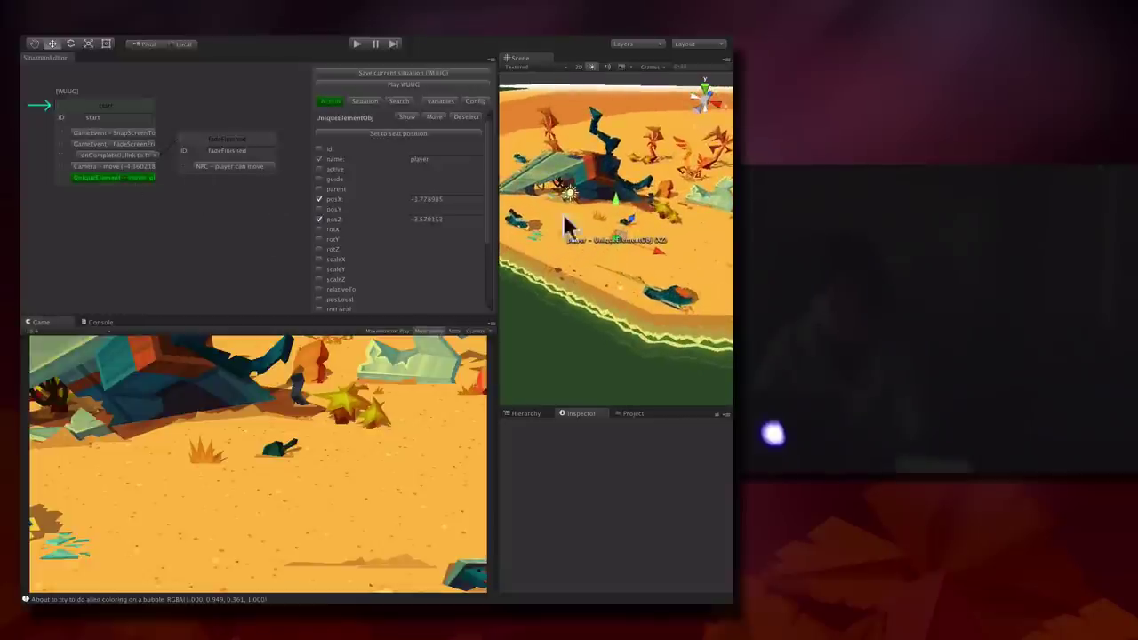
pyautogui.moveTo(617, 254); pyautogui.dragTo(615, 254)
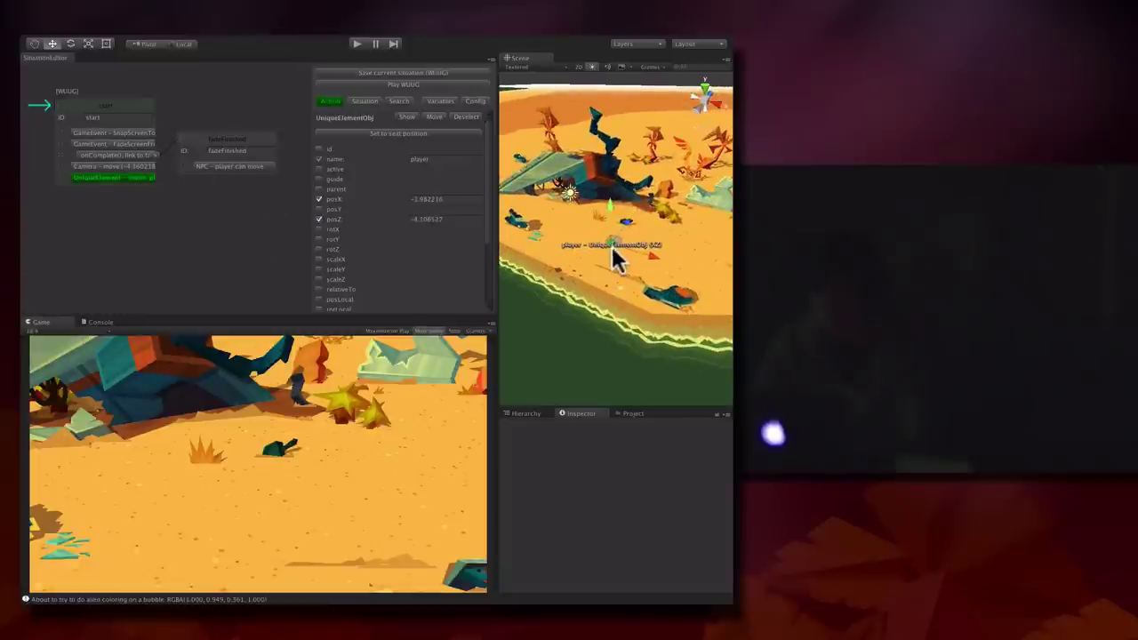
pyautogui.click(144, 175)
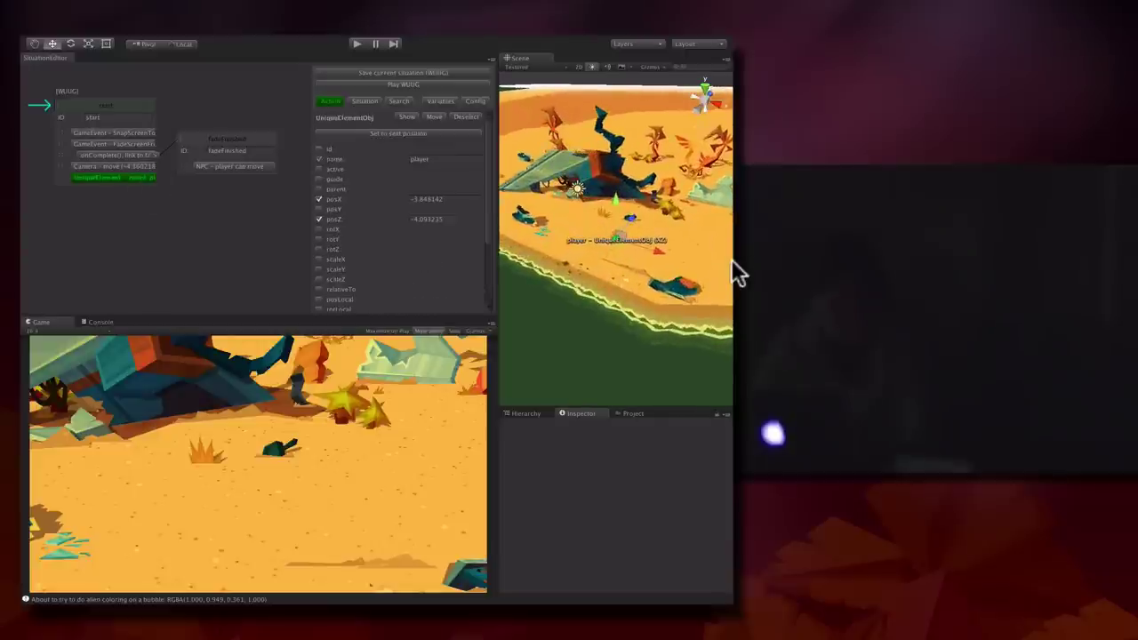
# Enable the experimental preview setting in the editor configuration and reselect the player UniqueElementObj action
pyautogui.click(402, 121)
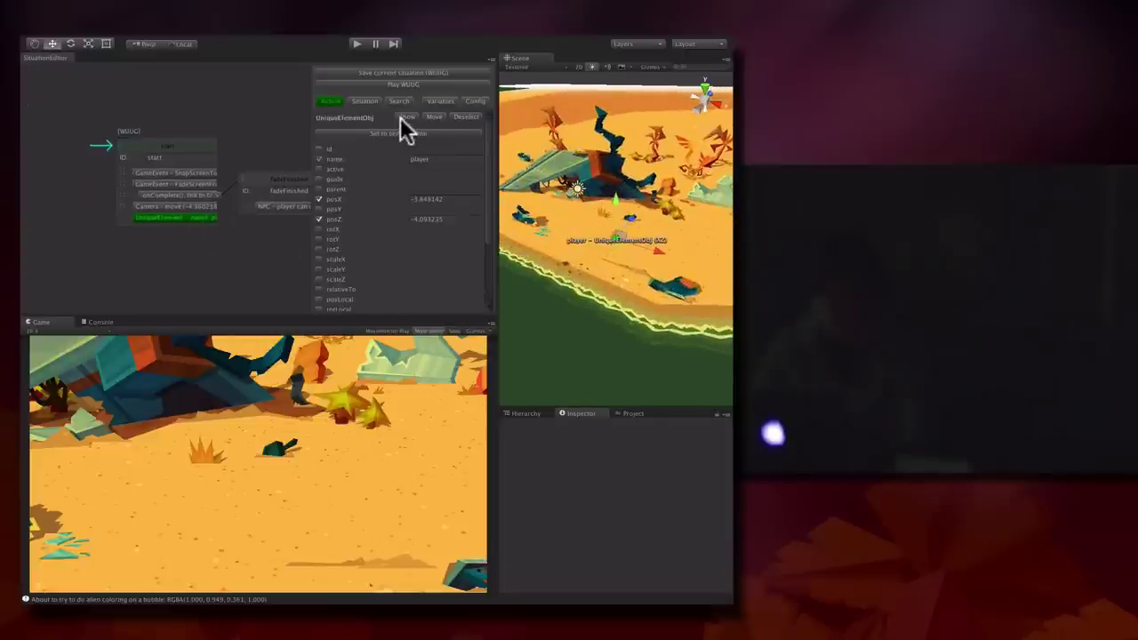
pyautogui.click(188, 218)
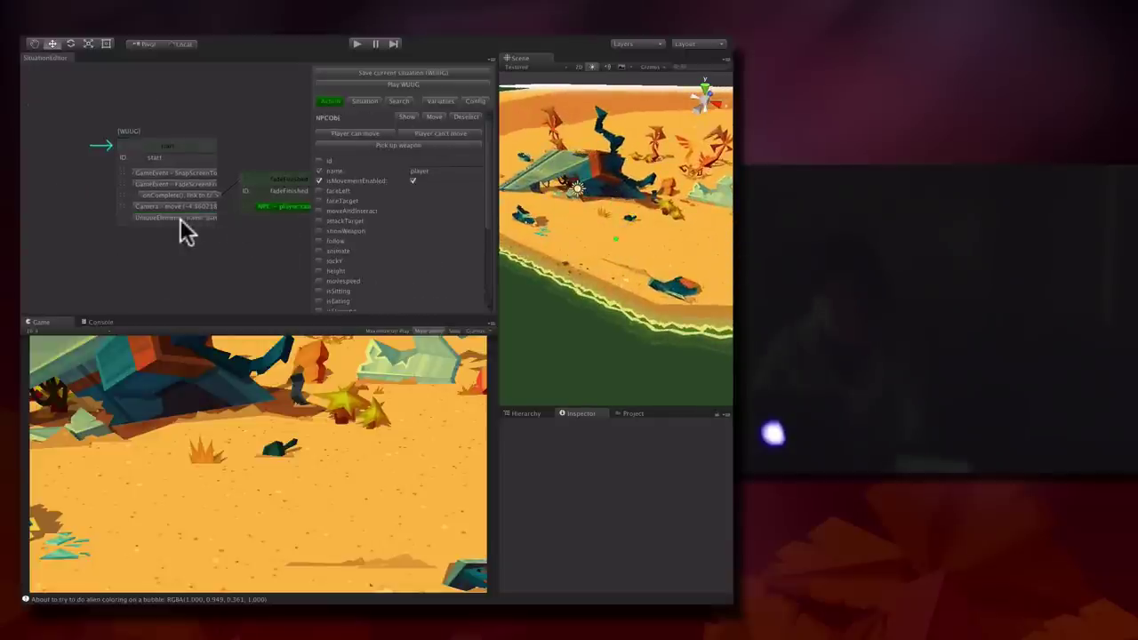
pyautogui.click(476, 99)
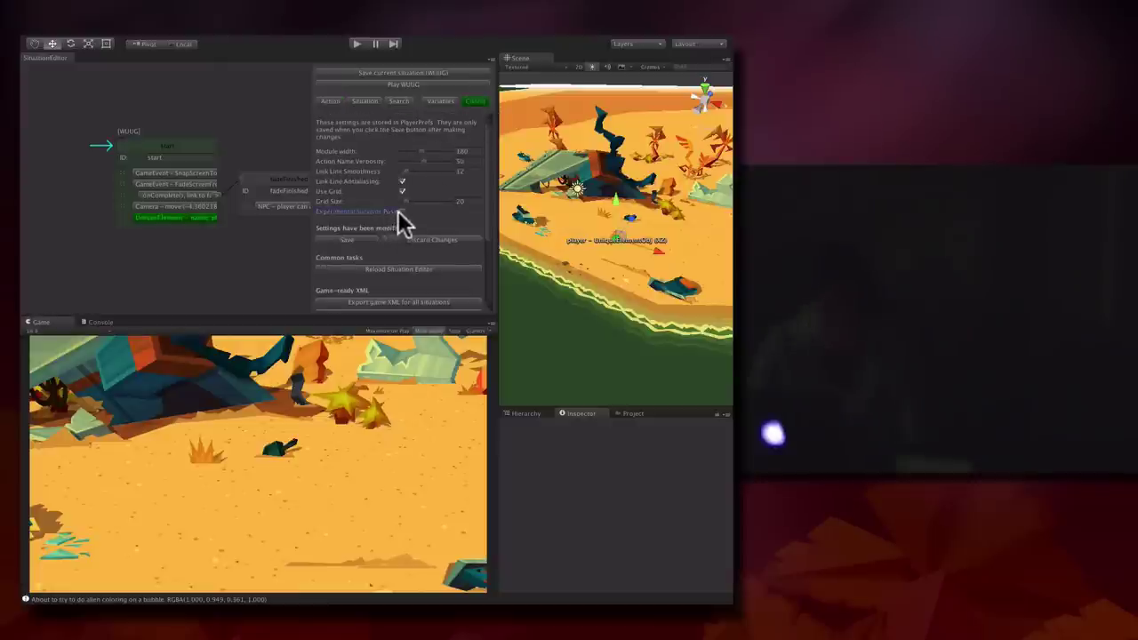
pyautogui.click(185, 220)
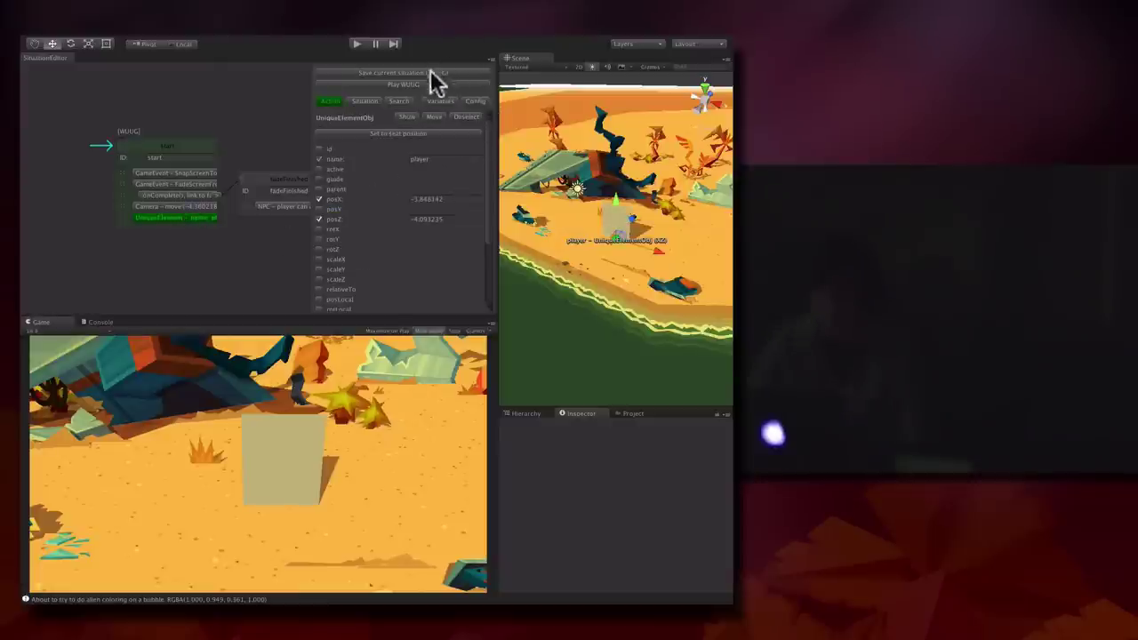
# Move the player element to about X -6.28, Z -4.73 and save the WUUG situation
pyautogui.moveTo(619, 248); pyautogui.dragTo(574, 245)
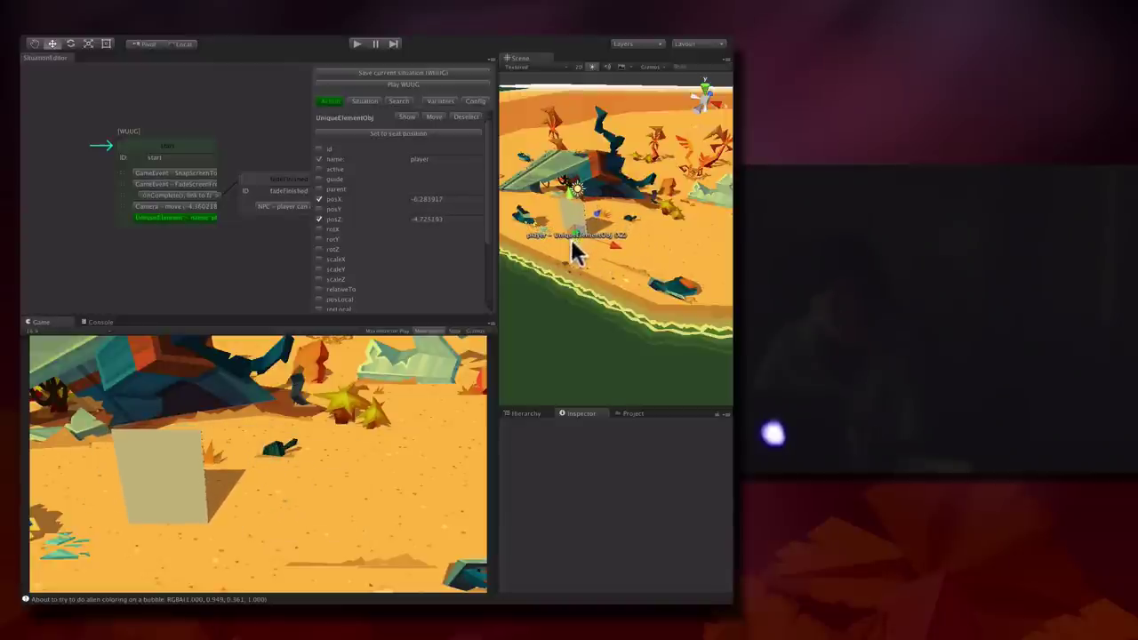
pyautogui.moveTo(219, 246); pyautogui.dragTo(190, 229)
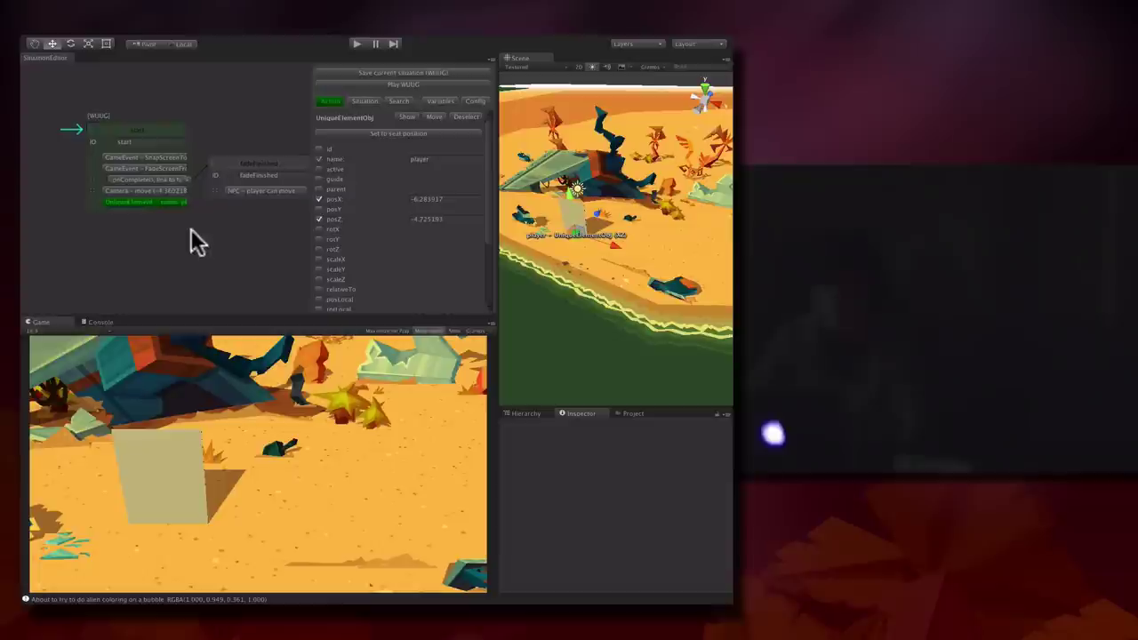
pyautogui.click(399, 72)
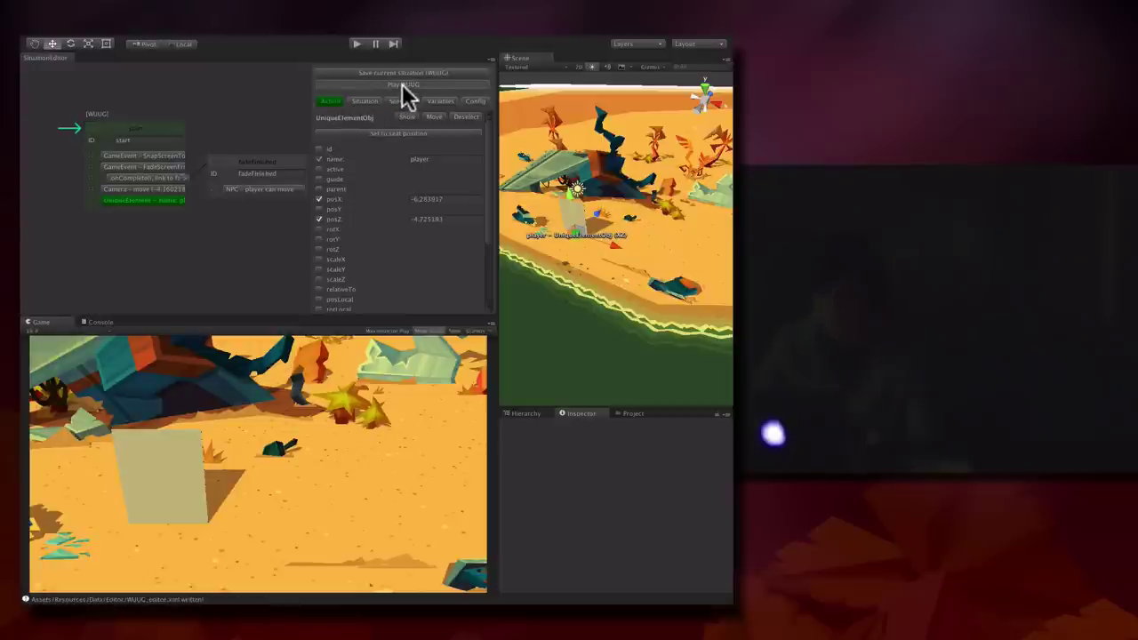
# Add two default variables to the situation settings and assign the first one to DayNum
pyautogui.scroll(-3, 382, 284)
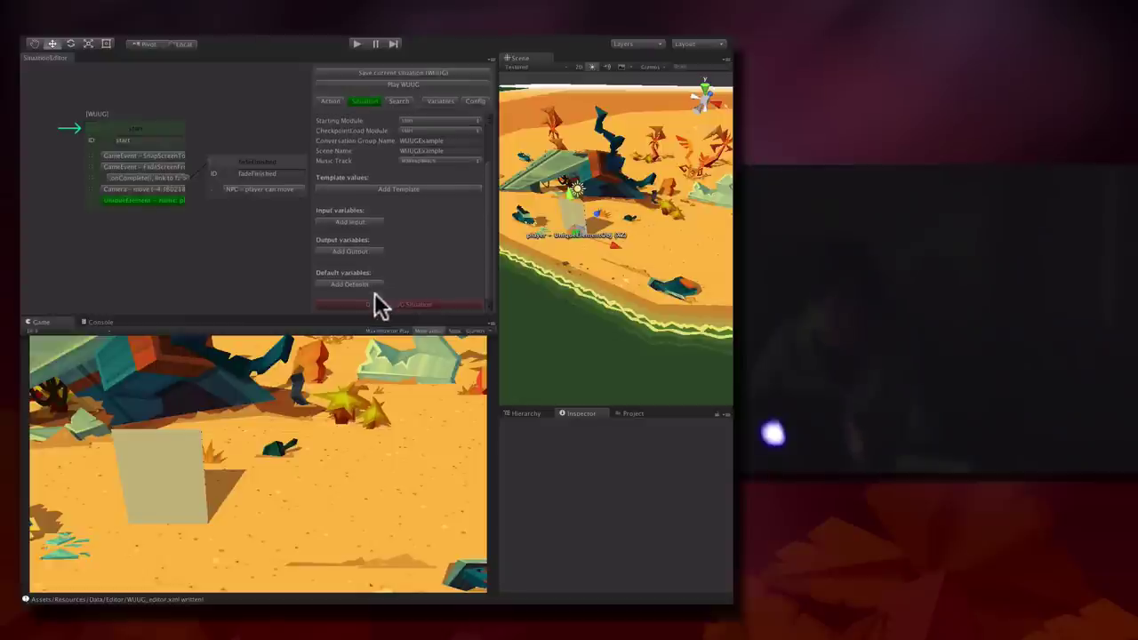
pyautogui.click(378, 293)
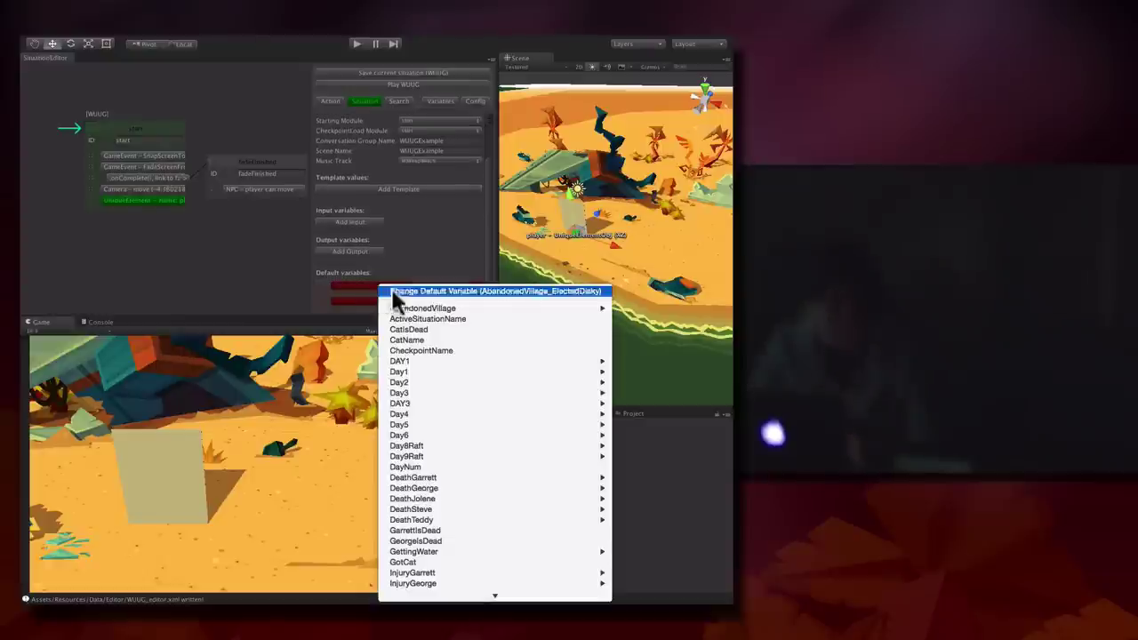
pyautogui.moveTo(430, 478)
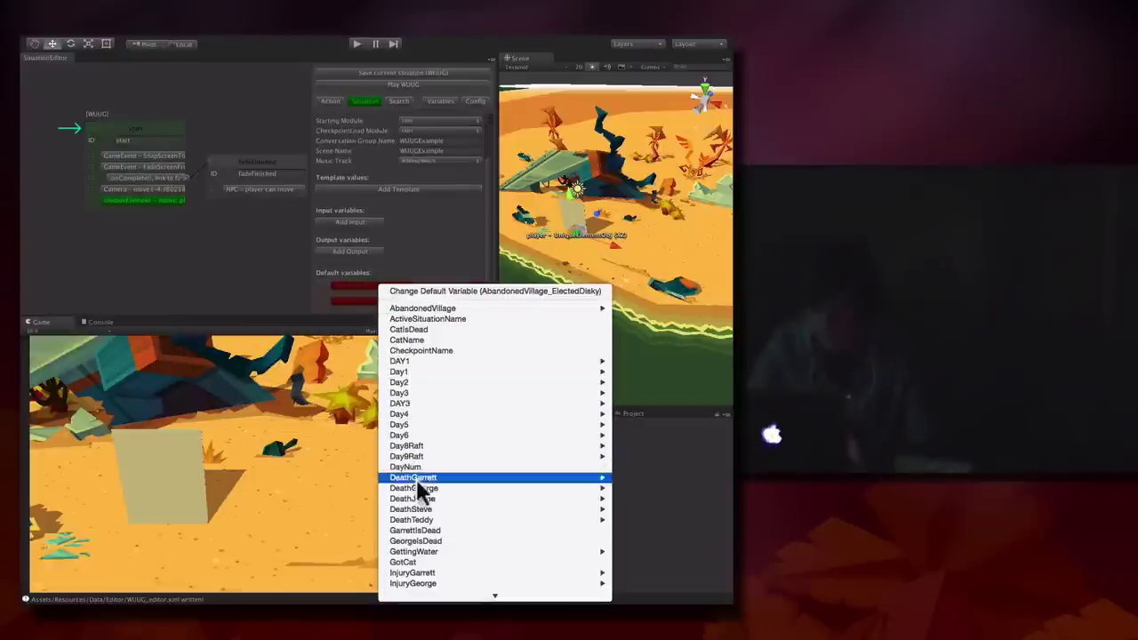
pyautogui.moveTo(409, 593)
pyautogui.click(440, 414)
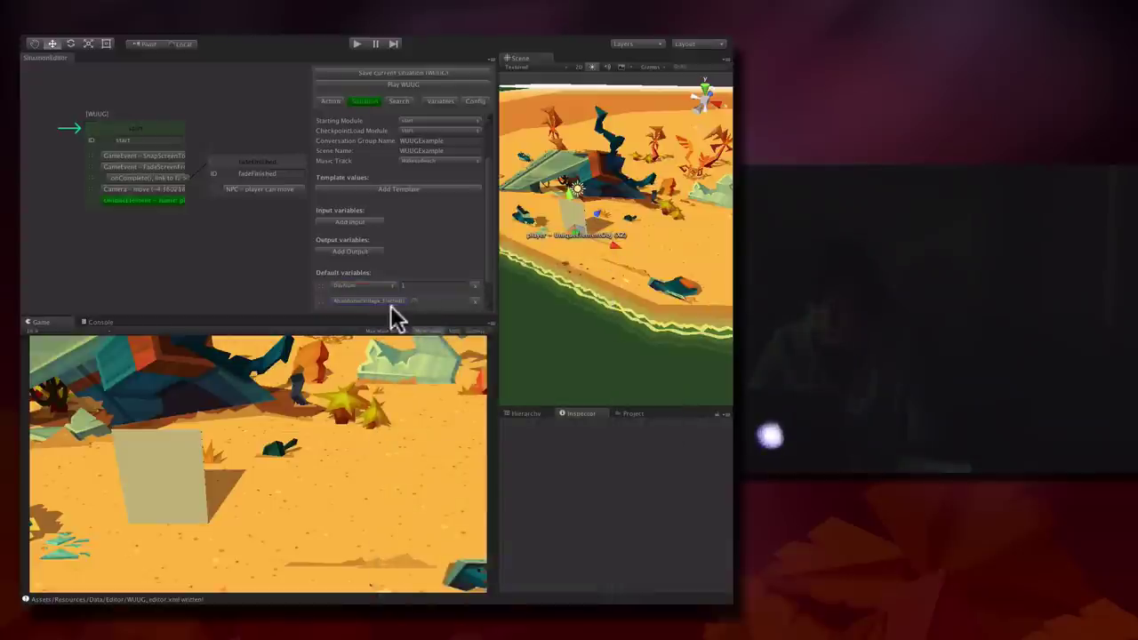
# Assign the second default variable to RitaFryingPan and set it to true
pyautogui.click(391, 302)
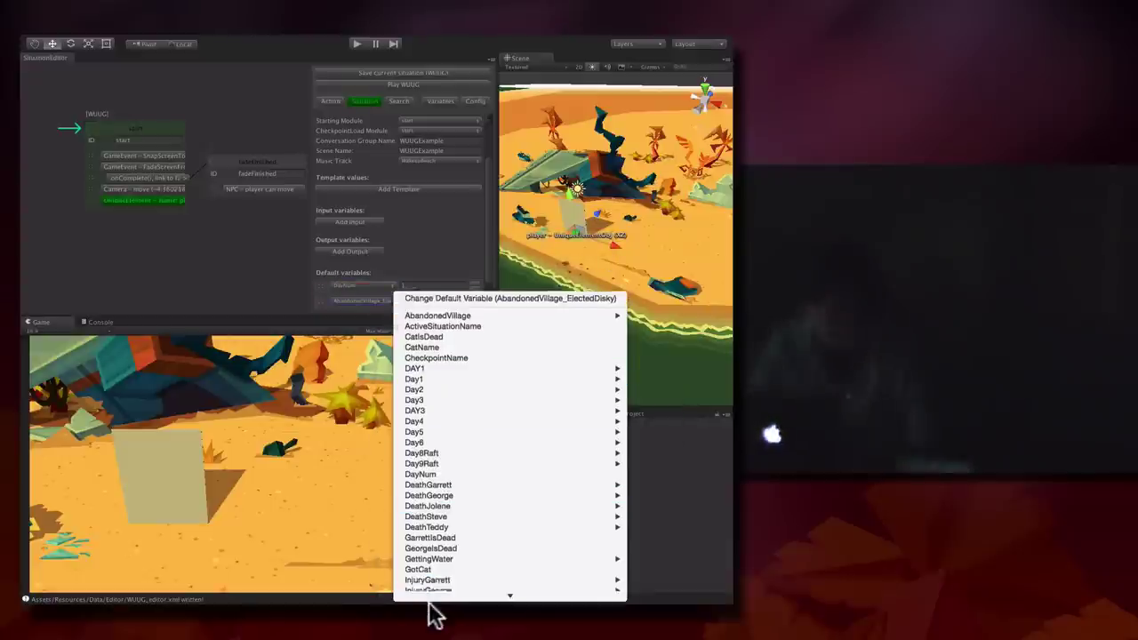
pyautogui.moveTo(432, 612)
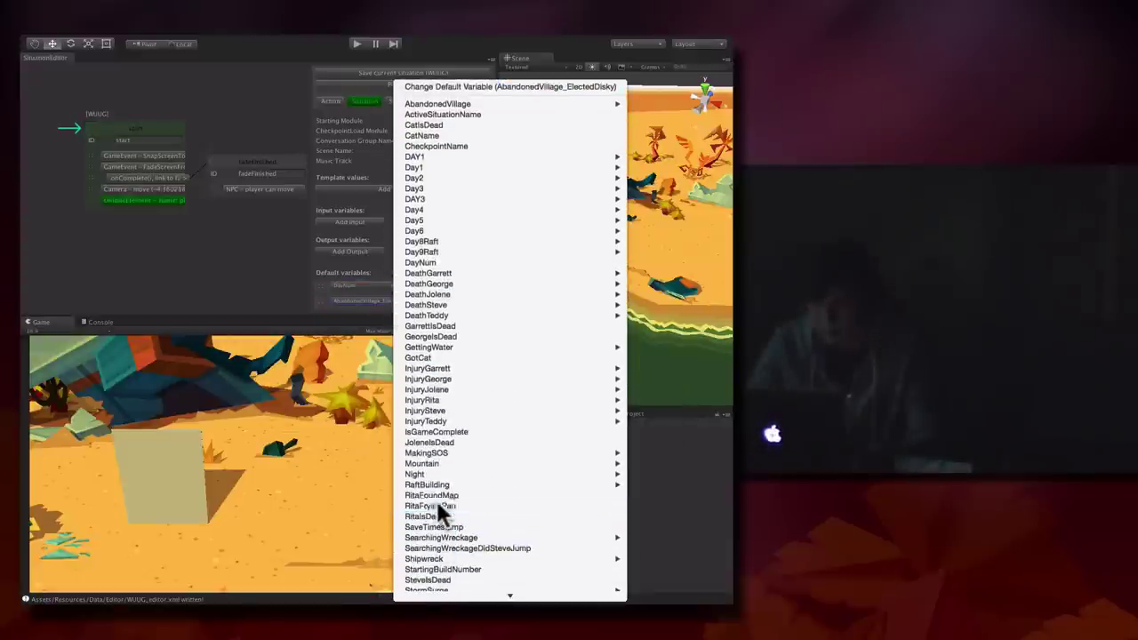
pyautogui.click(437, 505)
pyautogui.click(414, 301)
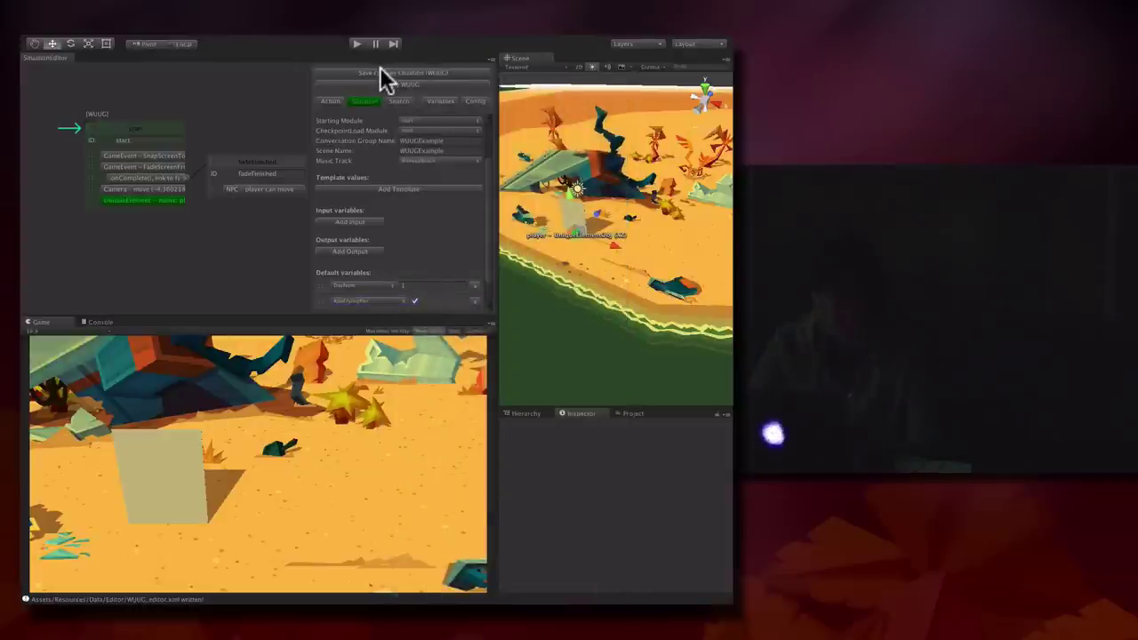
# Save the WUUG situation, run it to test the game, and stop playback
pyautogui.click(379, 75)
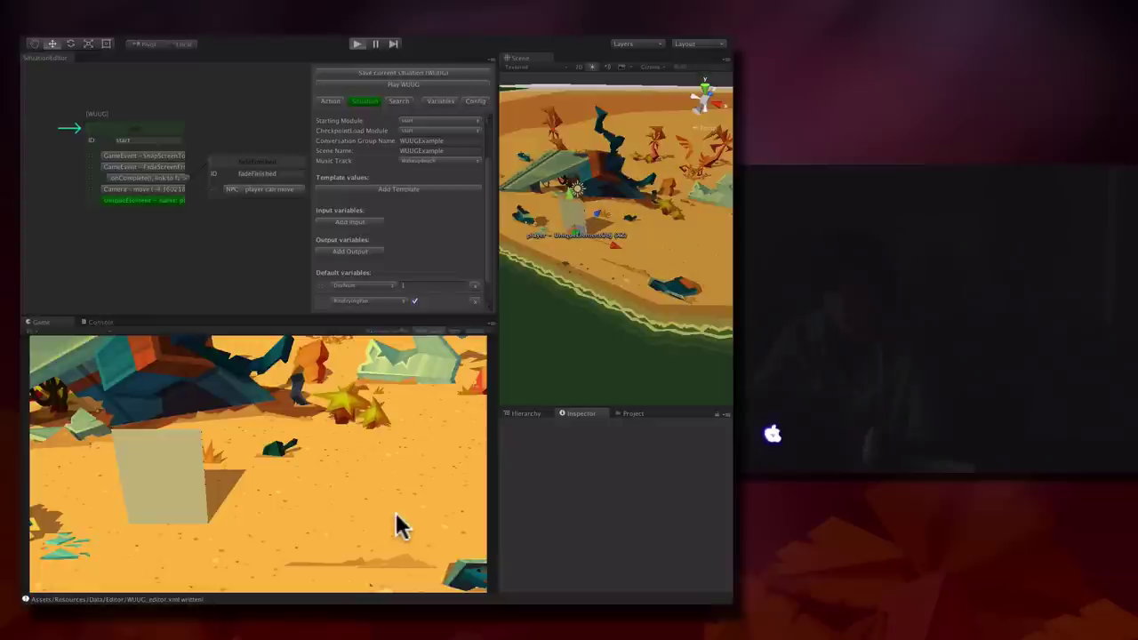
pyautogui.press('super+p')
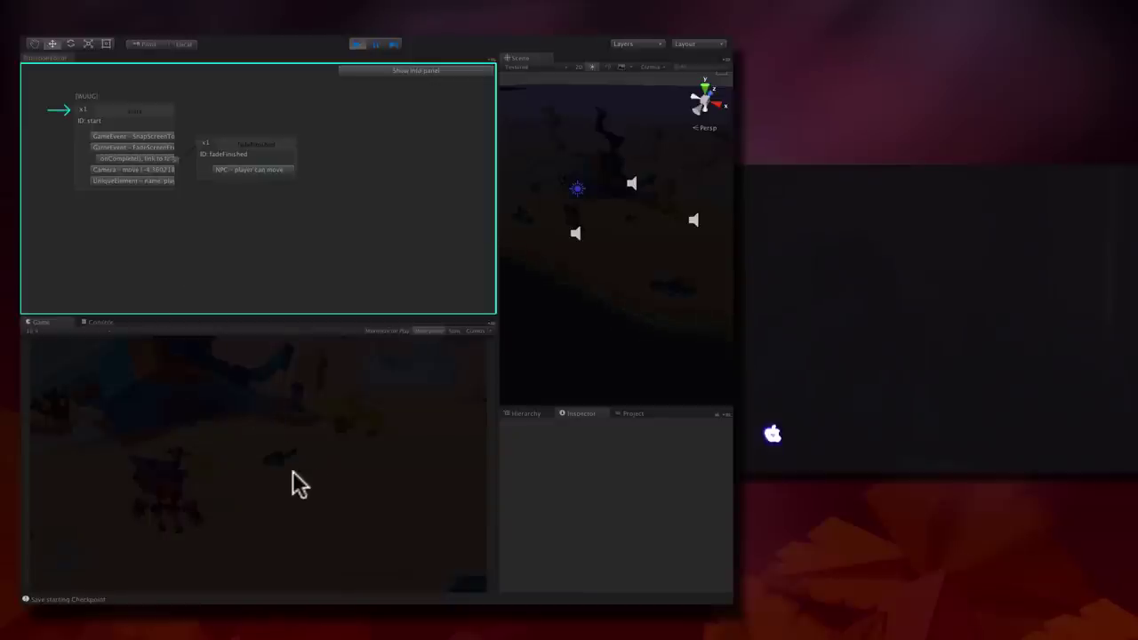
pyautogui.click(356, 43)
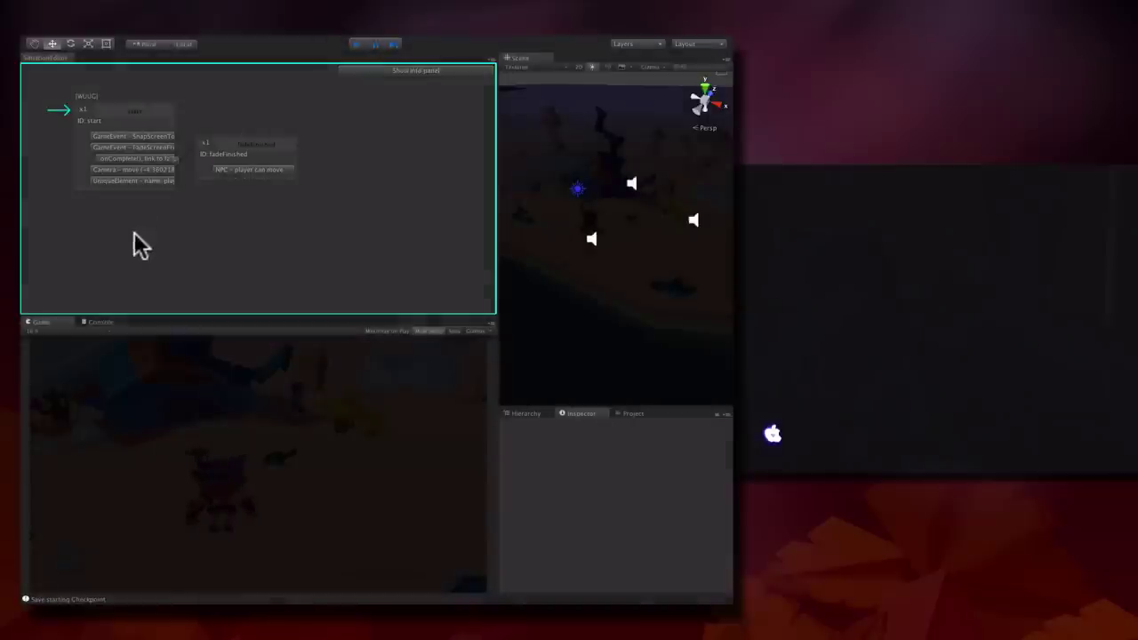
# Add a GameTimeObj action to the start module and enable its setInt, freezeAtHour and freezeGameTime parameters
pyautogui.rightClick(162, 109)
pyautogui.moveTo(178, 120)
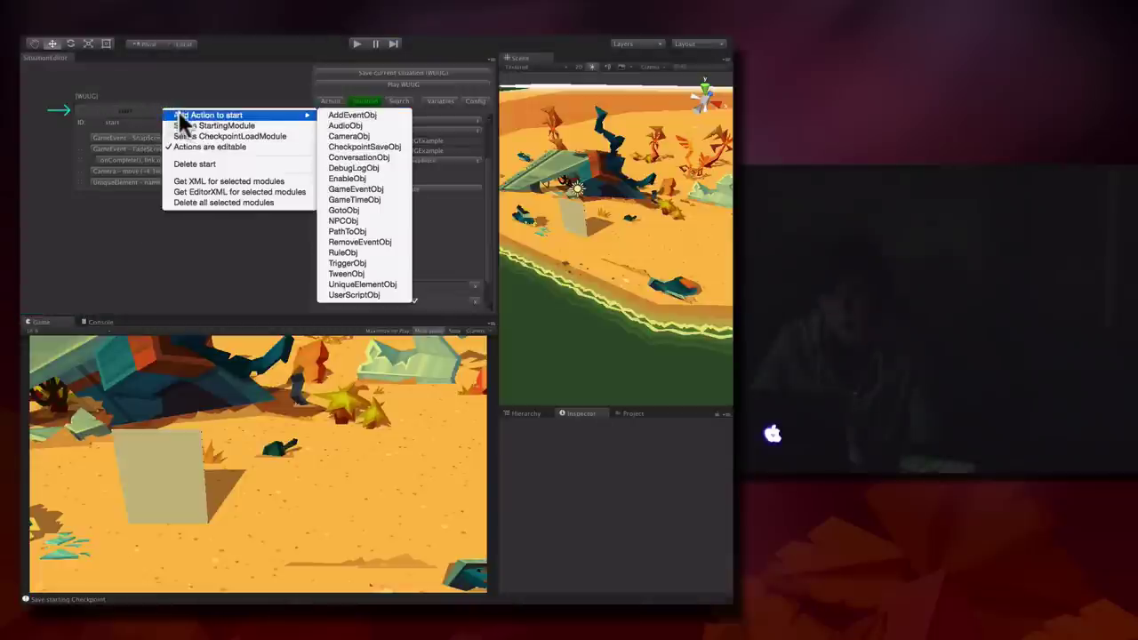
pyautogui.click(399, 200)
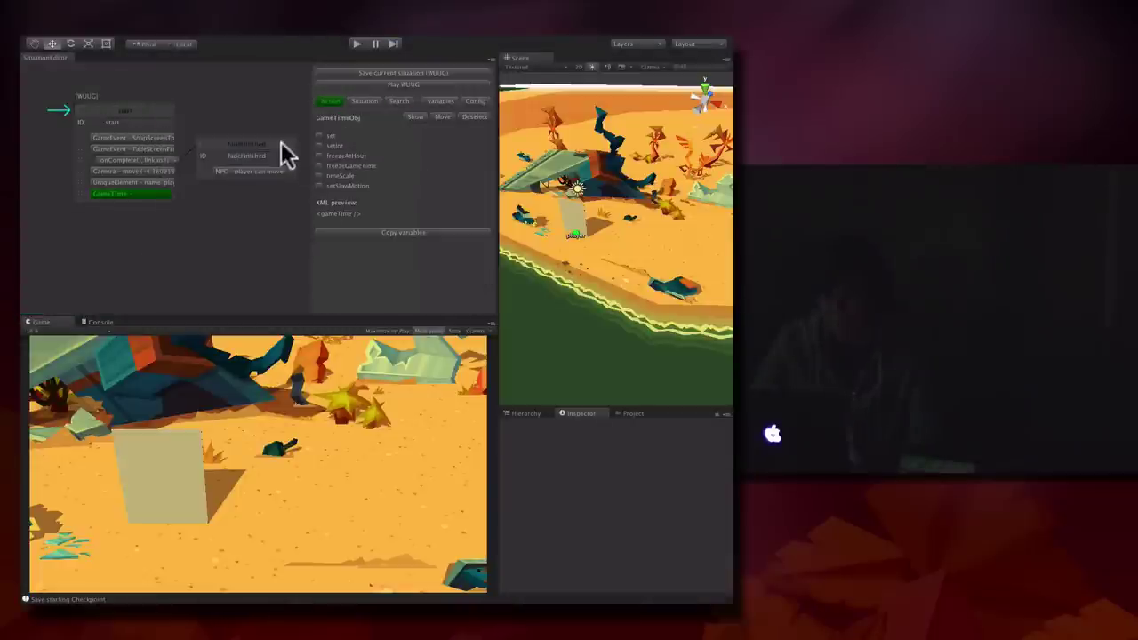
pyautogui.click(318, 145)
pyautogui.click(318, 155)
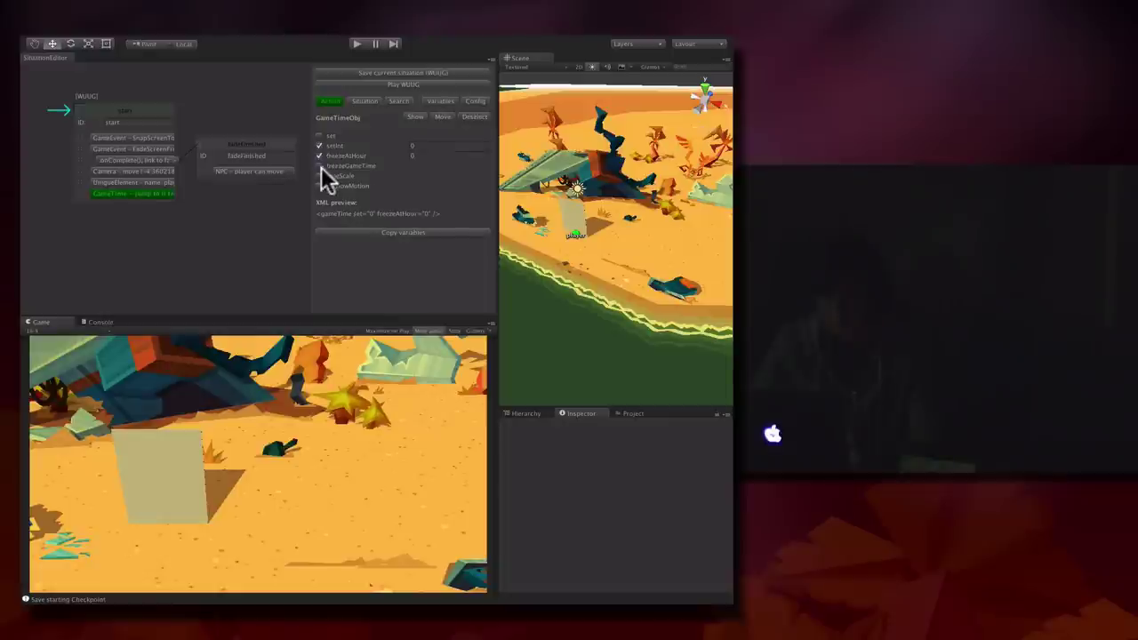
pyautogui.click(319, 166)
# Set the game time action's setInt to 12 and its freezeAtHour to 13
pyautogui.click(448, 145)
pyautogui.write('12')
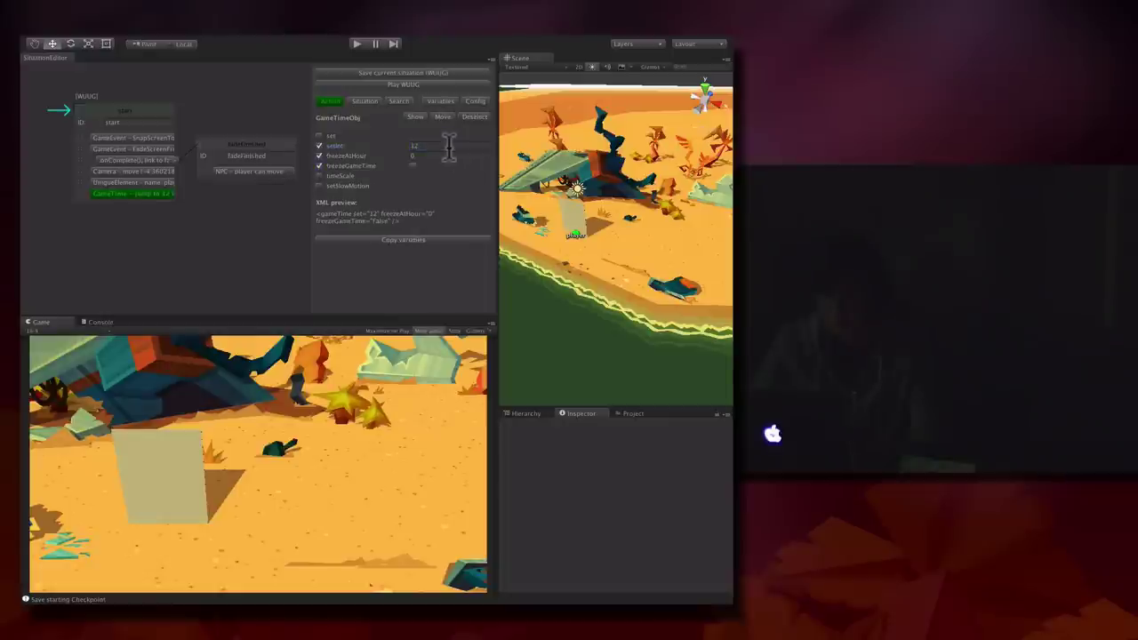
pyautogui.write('143')
pyautogui.press('BackSpace')
pyautogui.press('BackSpace')
pyautogui.write('3')
pyautogui.press('Return')
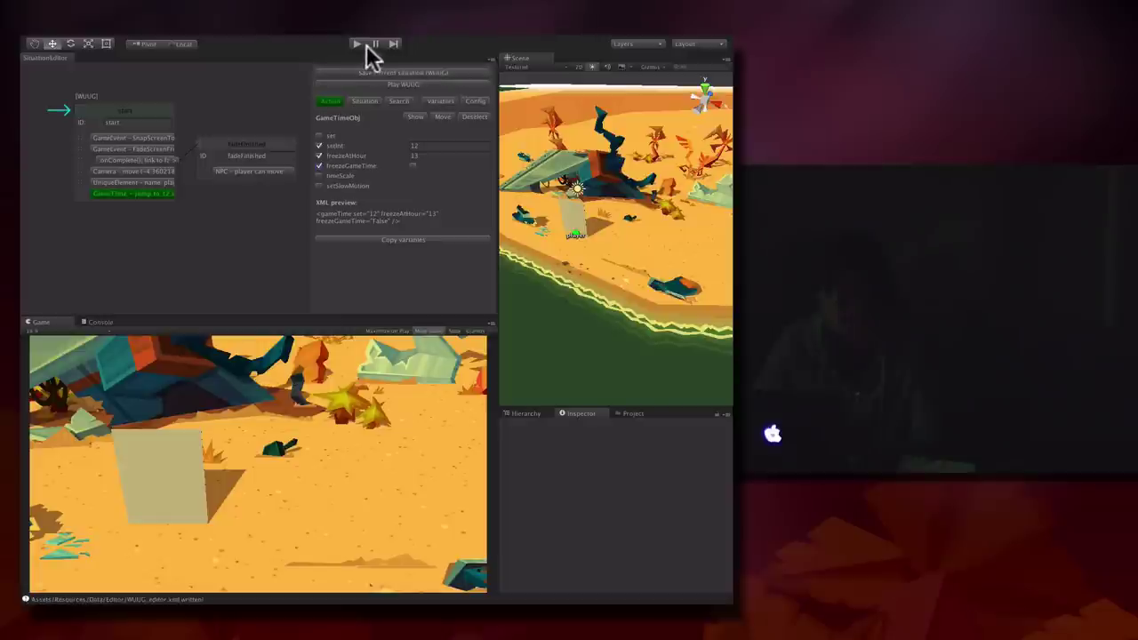
# Run the situation to check the game time and module flow, and stop playback
pyautogui.click(357, 44)
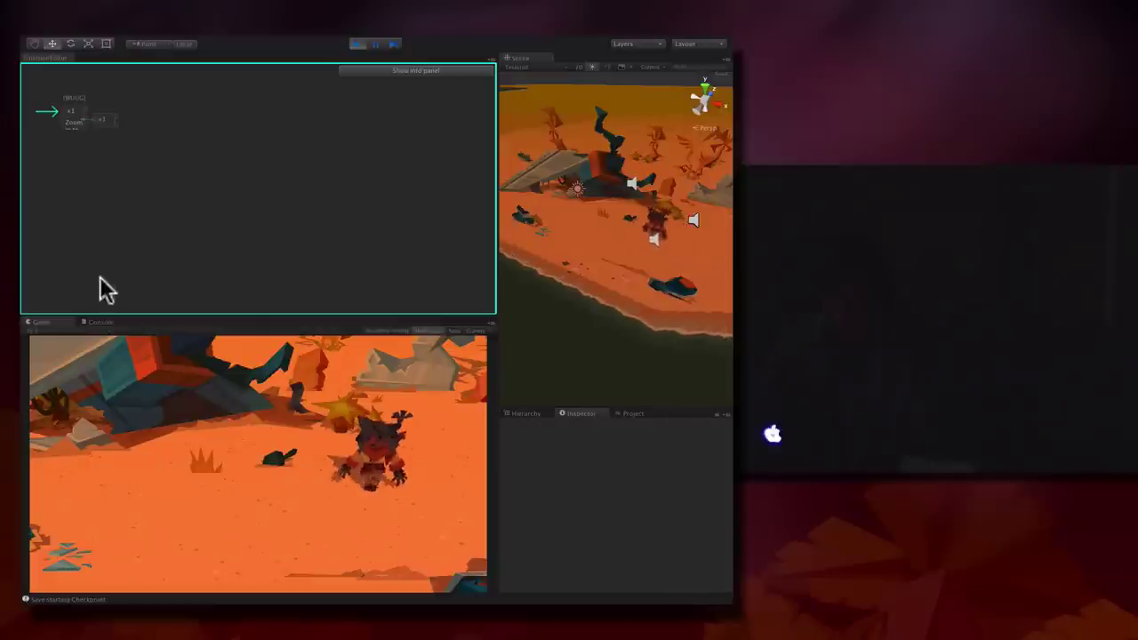
pyautogui.scroll(1, 131, 167)
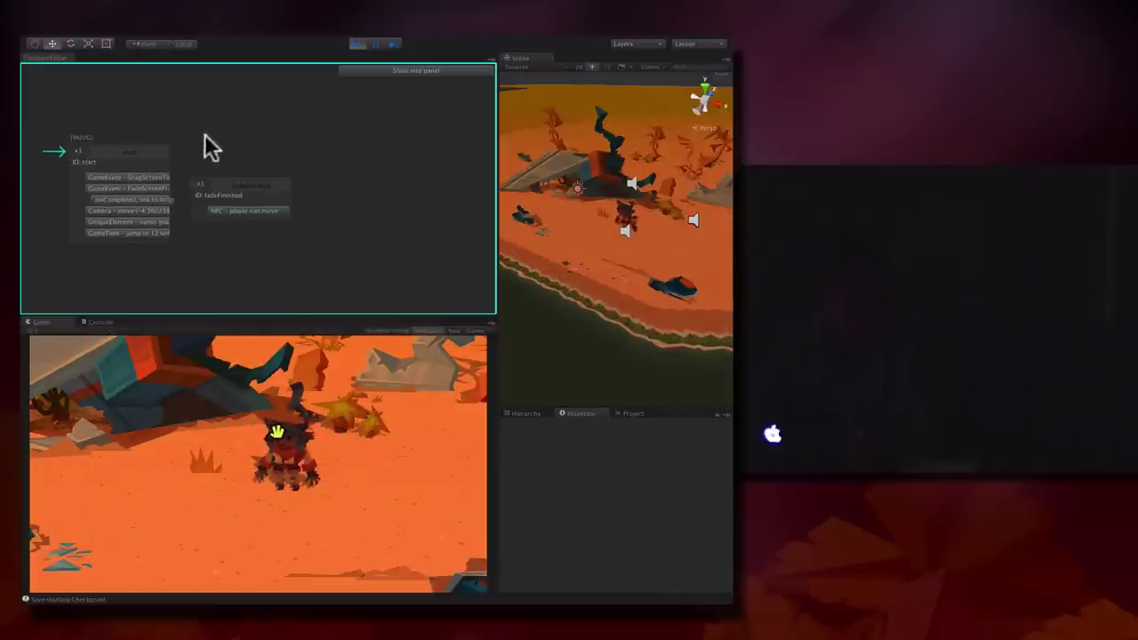
pyautogui.click(355, 44)
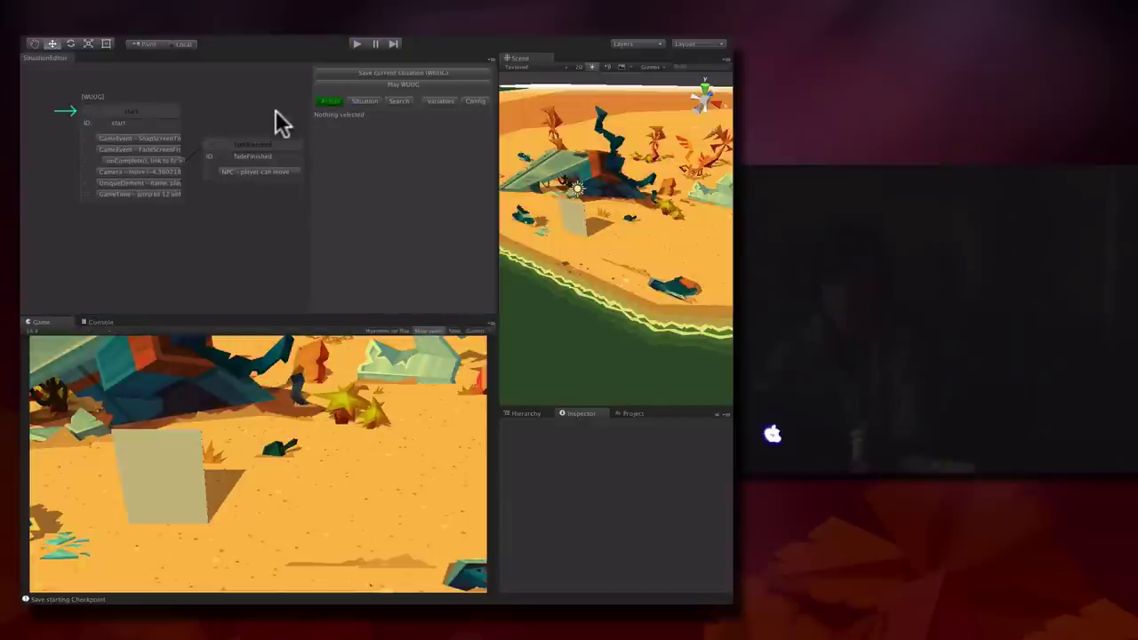
# Remove the NPC "player can move" action from the fadeFinished module
pyautogui.rightClick(228, 136)
pyautogui.moveTo(245, 144)
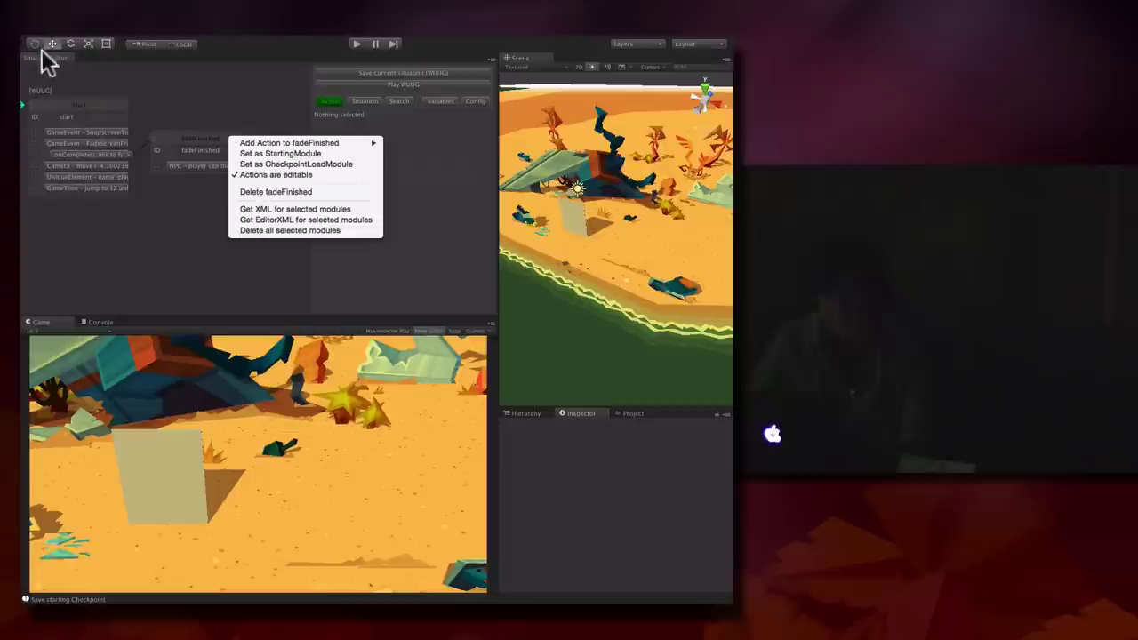
pyautogui.click(200, 182)
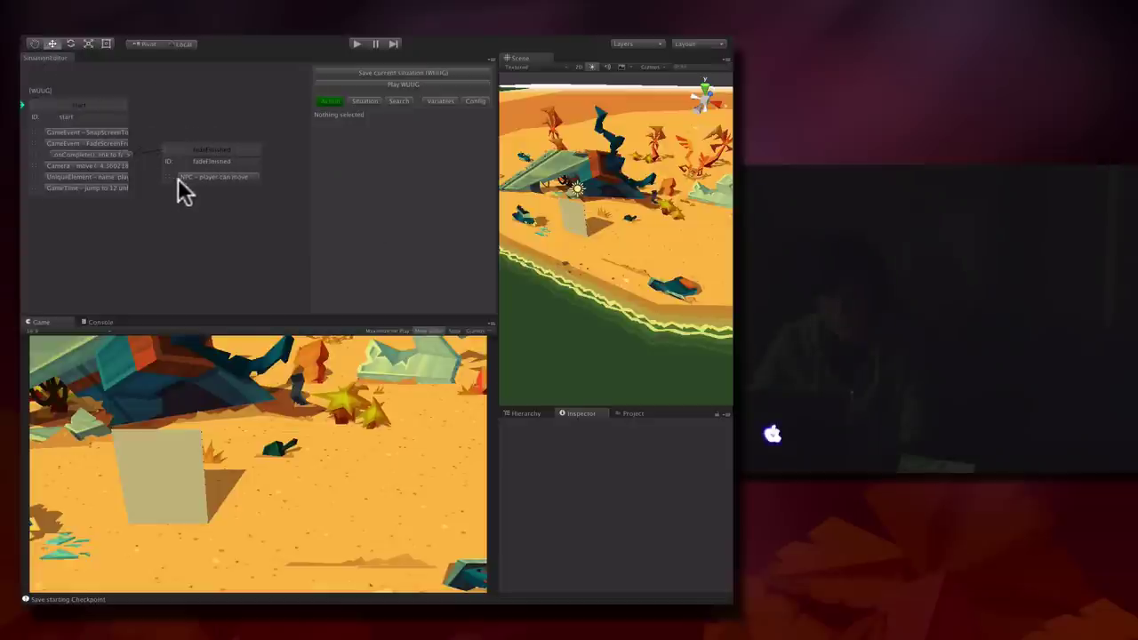
pyautogui.rightClick(170, 176)
pyautogui.click(182, 183)
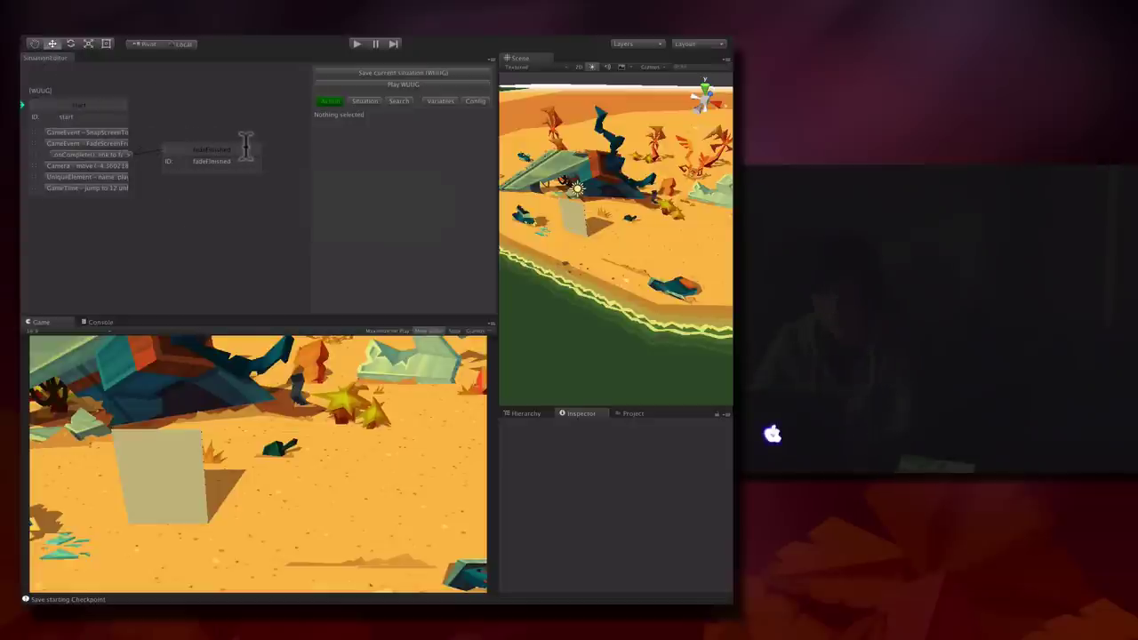
# Add a ConversationObj action to the fadeFinished module and enable its action parameter with the value Start
pyautogui.rightClick(245, 148)
pyautogui.moveTo(265, 155)
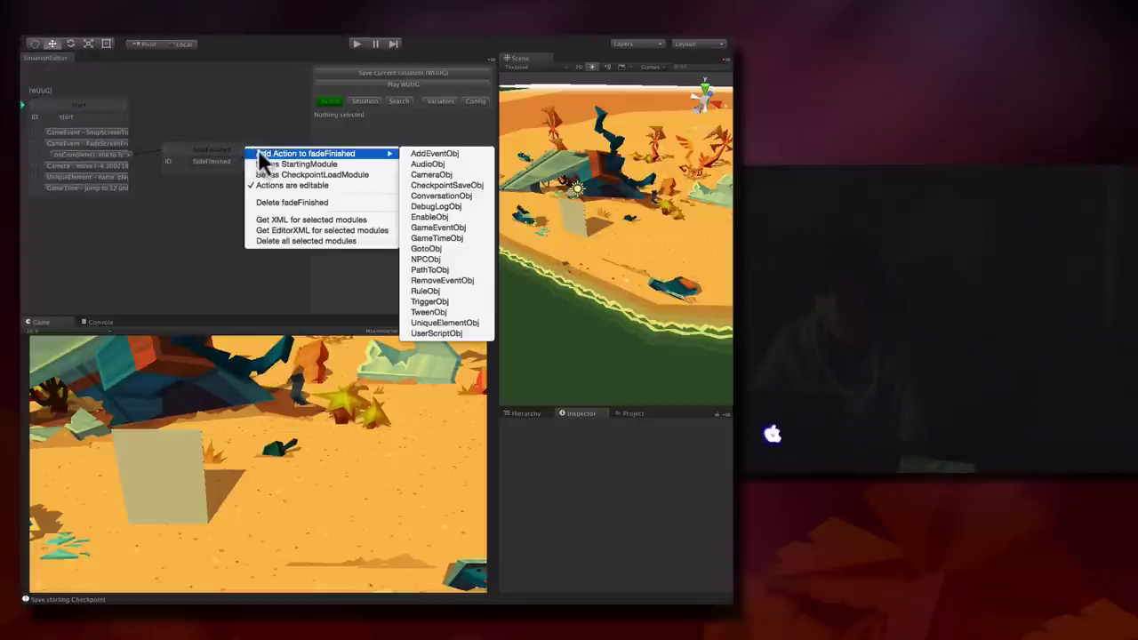
pyautogui.click(463, 195)
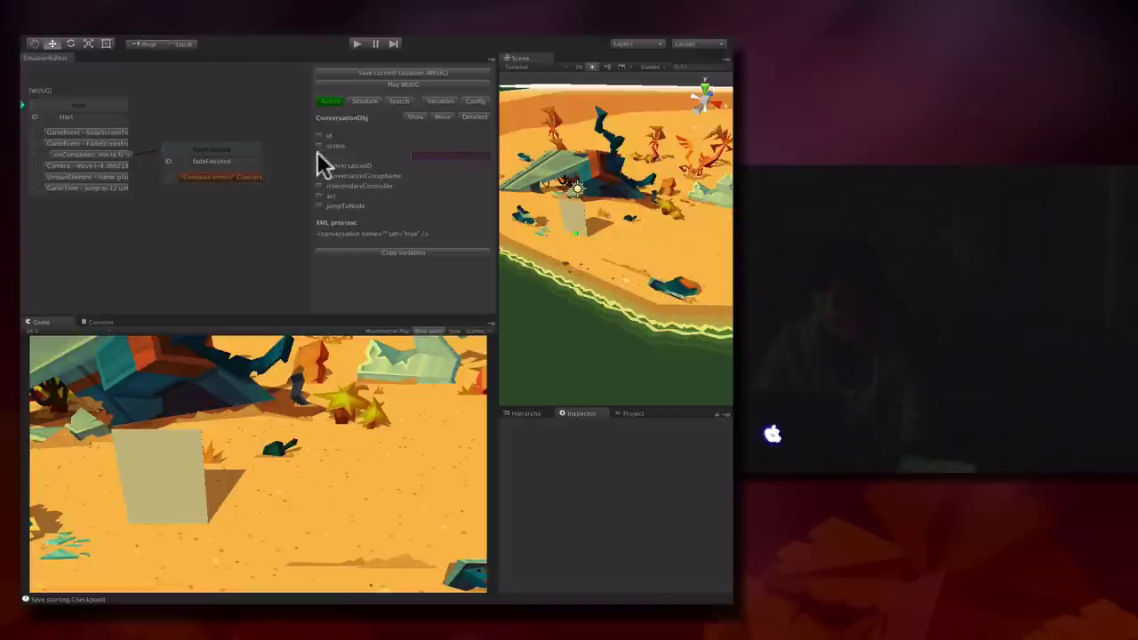
pyautogui.click(319, 145)
pyautogui.click(425, 144)
pyautogui.click(432, 154)
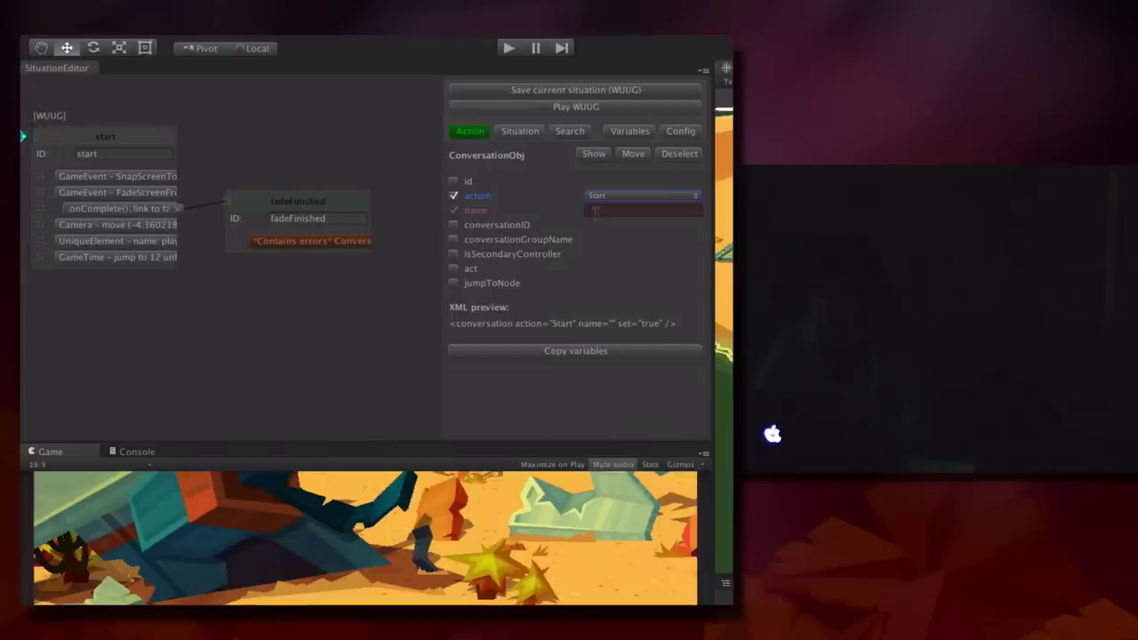
pyautogui.click(601, 196)
pyautogui.click(601, 201)
# Set the name parameter of the conversation action to lowercase player
pyautogui.click(600, 209)
pyautogui.write('PLAYER')
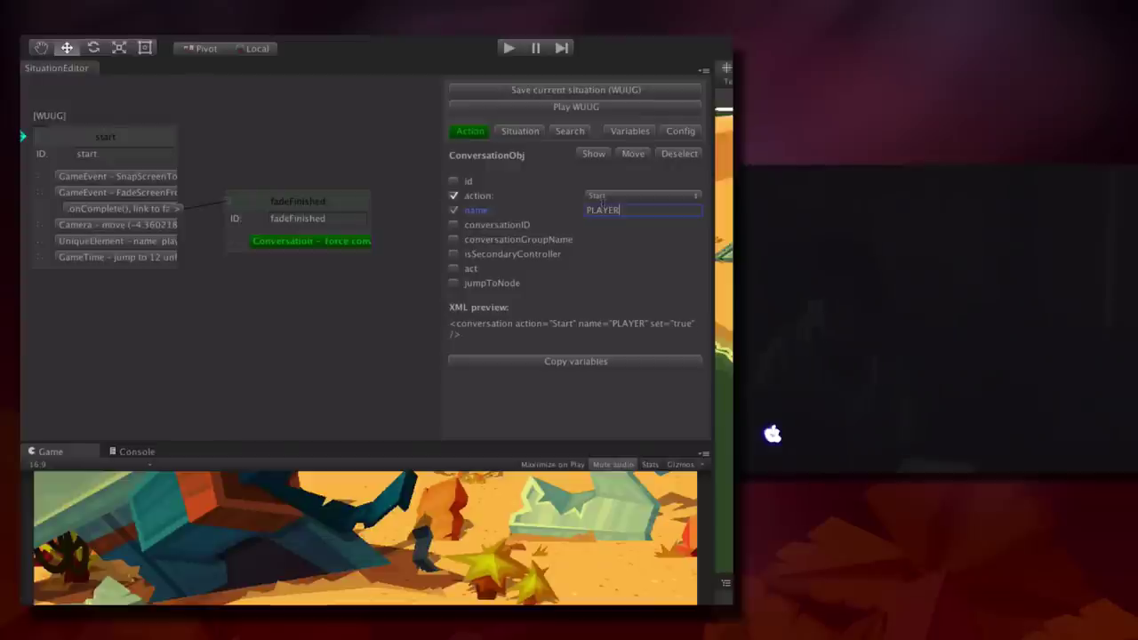
pyautogui.press('BackSpace')
pyautogui.press('BackSpace')
pyautogui.press('BackSpace')
pyautogui.press('BackSpace')
pyautogui.press('BackSpace')
pyautogui.press('BackSpace')
pyautogui.write('player')
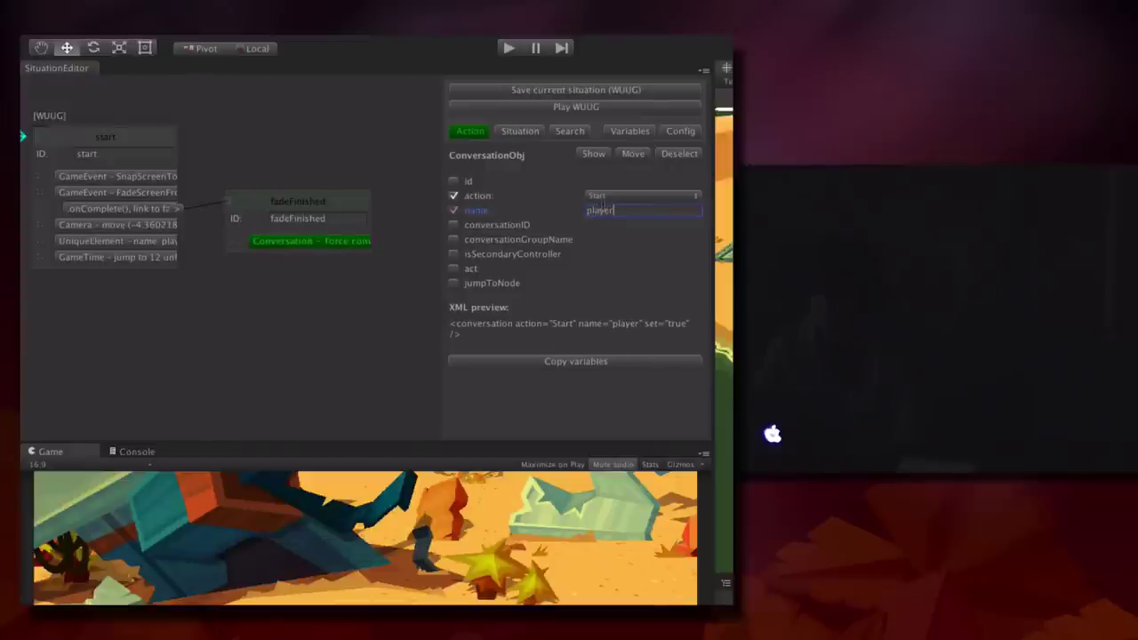
# Enable the conversationID parameter of the conversation action and set it to 1
pyautogui.click(454, 225)
pyautogui.click(612, 225)
pyautogui.write('1')
pyautogui.press('Tab')
# Add an AddEventObj action to the fadeFinished module below its conversation action
pyautogui.moveTo(374, 196); pyautogui.dragTo(318, 201)
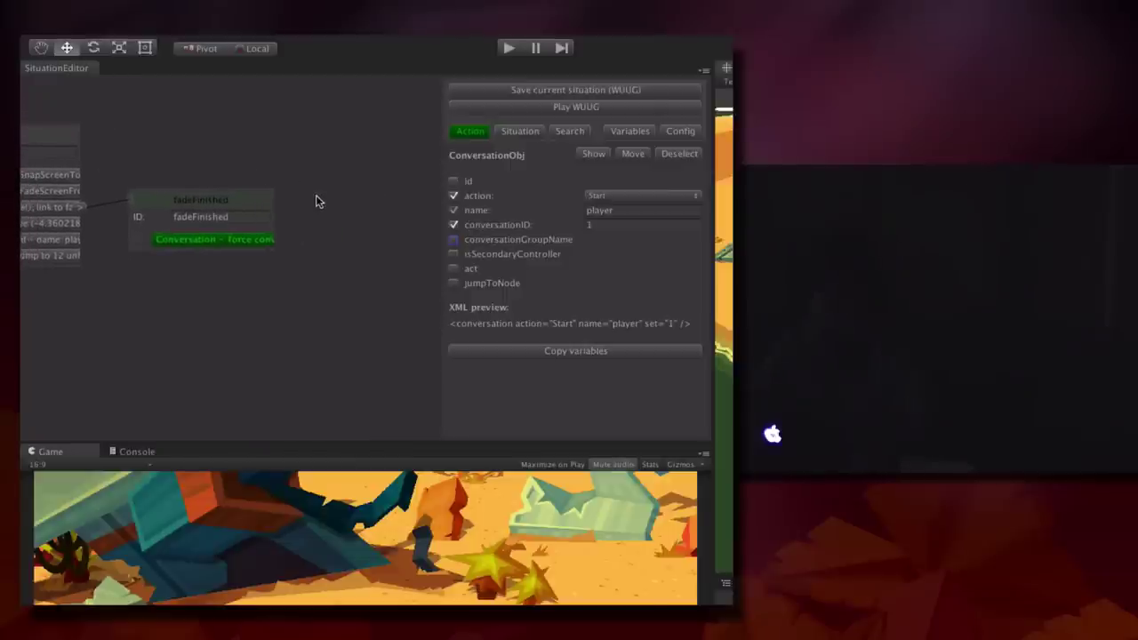
pyautogui.moveTo(328, 195); pyautogui.dragTo(355, 193)
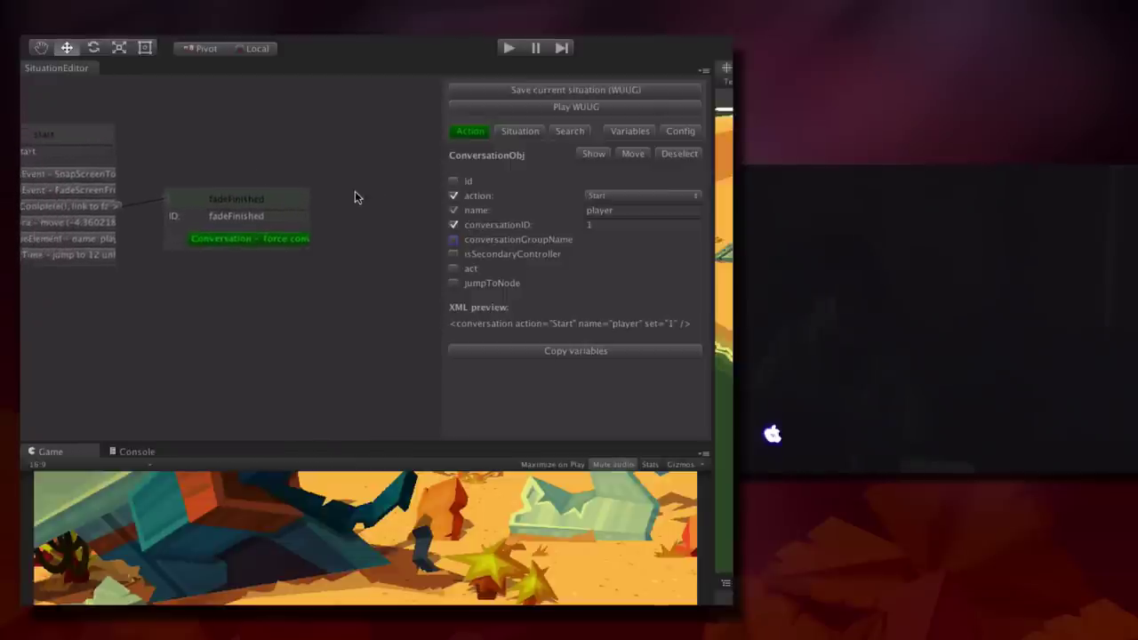
pyautogui.rightClick(269, 205)
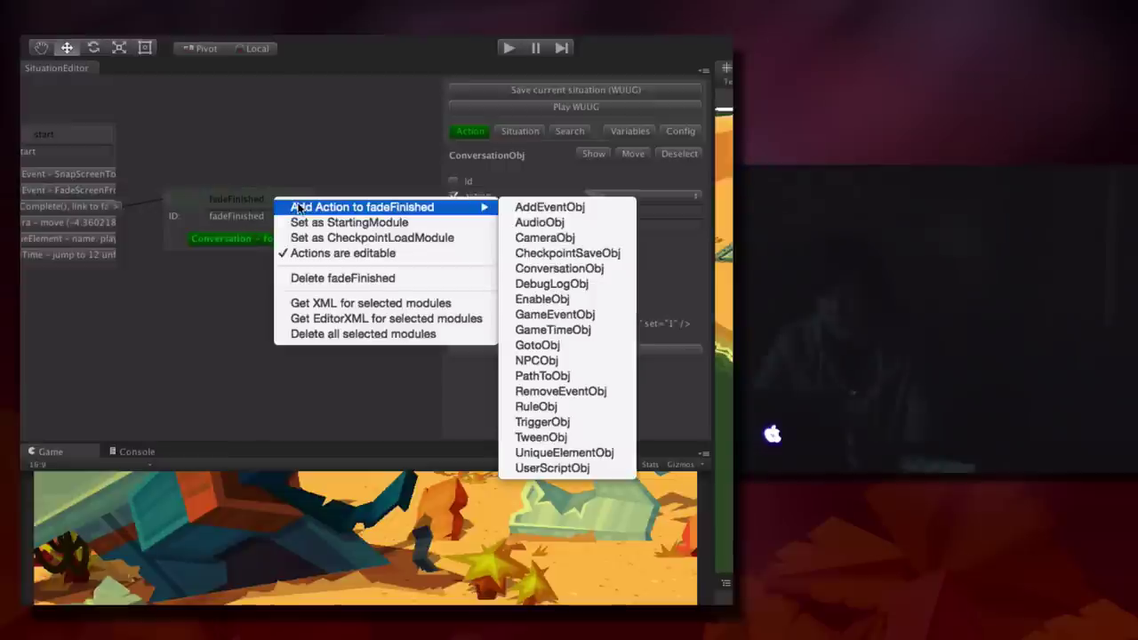
pyautogui.moveTo(435, 206)
pyautogui.click(206, 120)
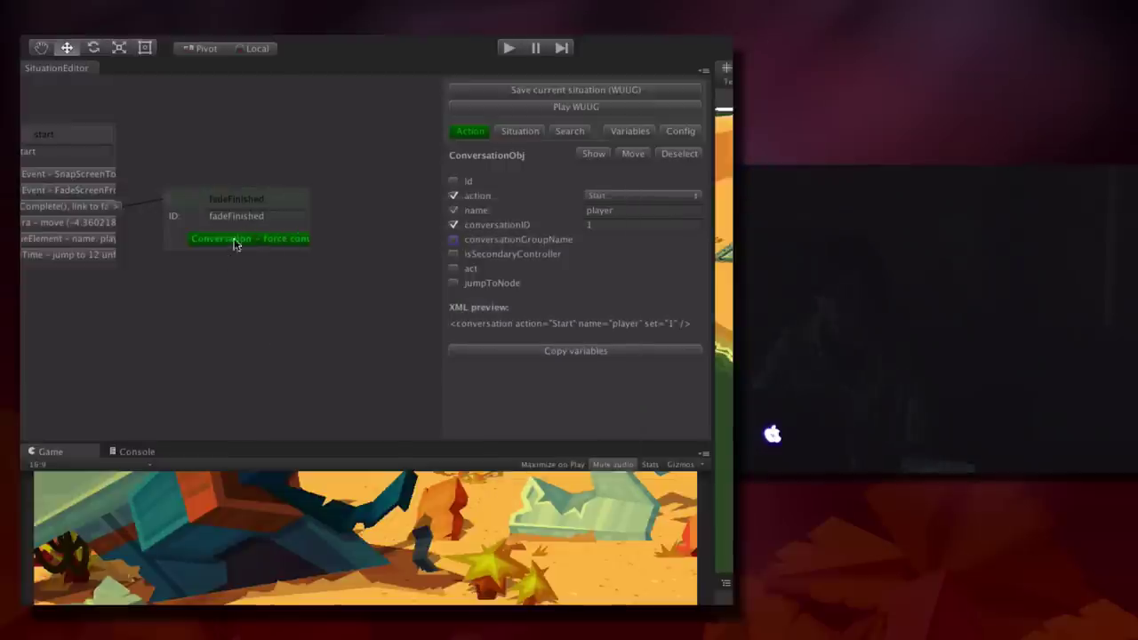
pyautogui.rightClick(267, 210)
pyautogui.click(263, 197)
pyautogui.rightClick(264, 199)
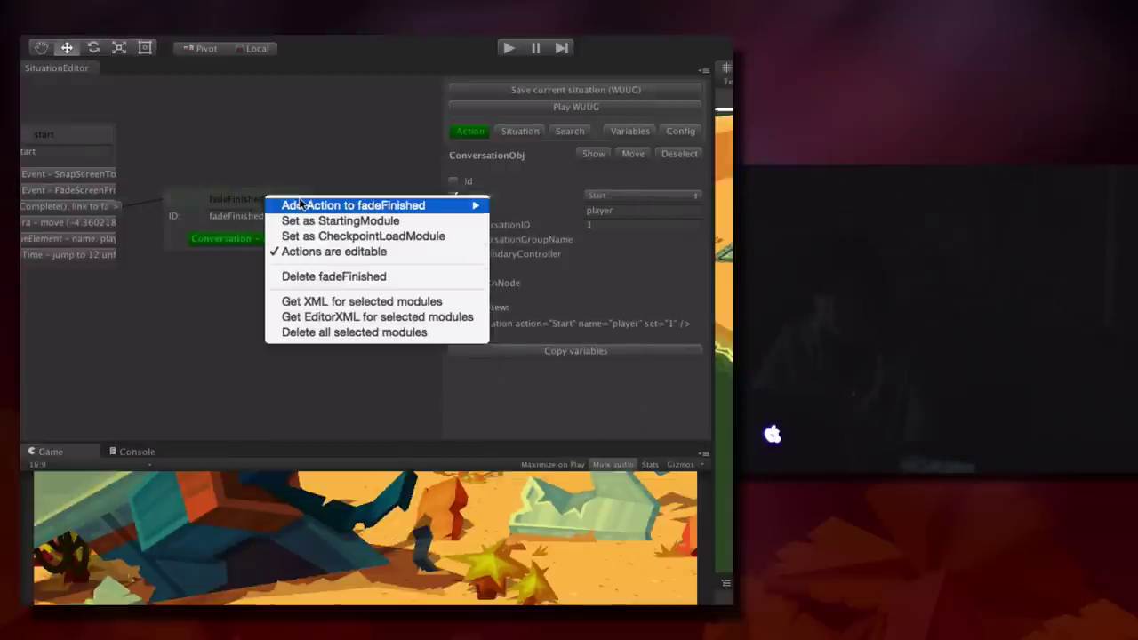
pyautogui.moveTo(303, 205)
pyautogui.click(566, 206)
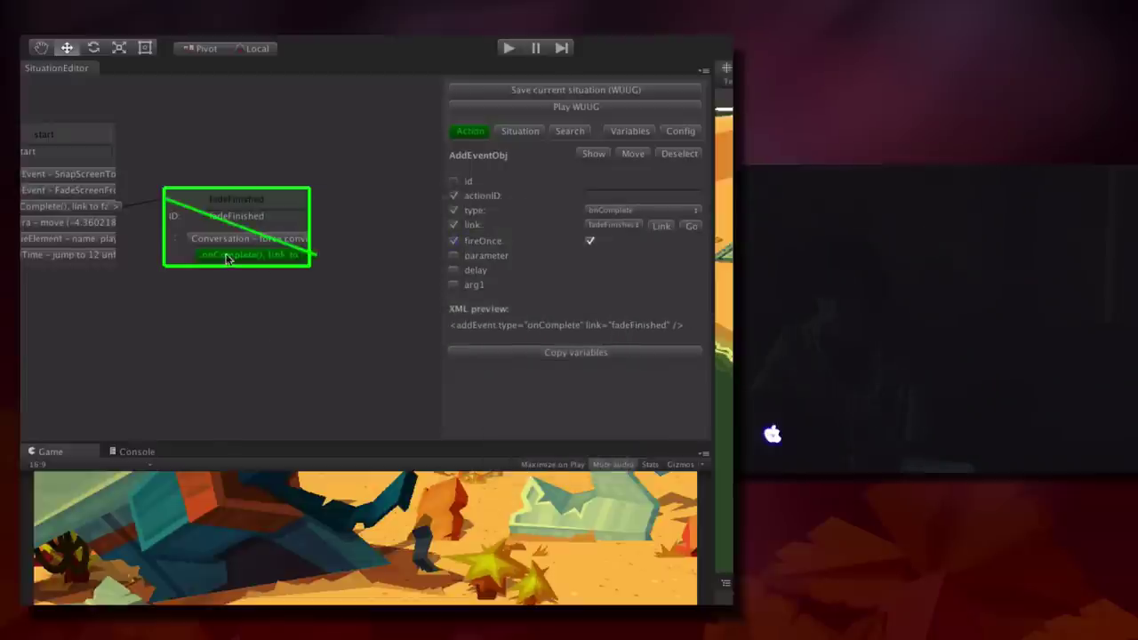
# Set the new event's type to onDialogClosed and enable its parameter with the value lookAtCrab
pyautogui.click(666, 211)
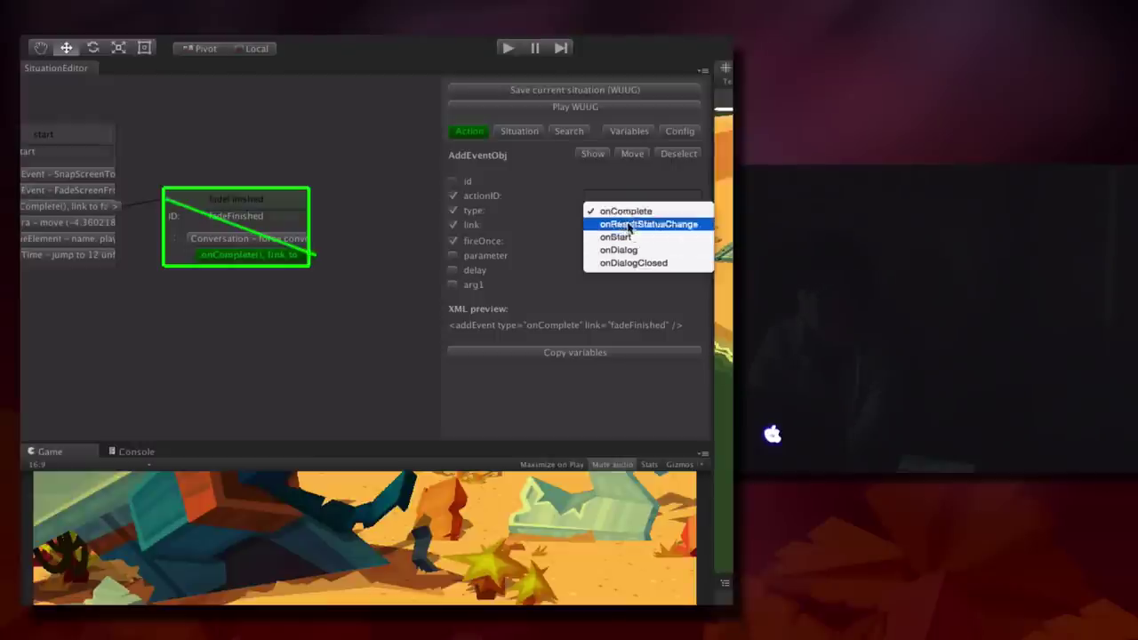
pyautogui.click(658, 265)
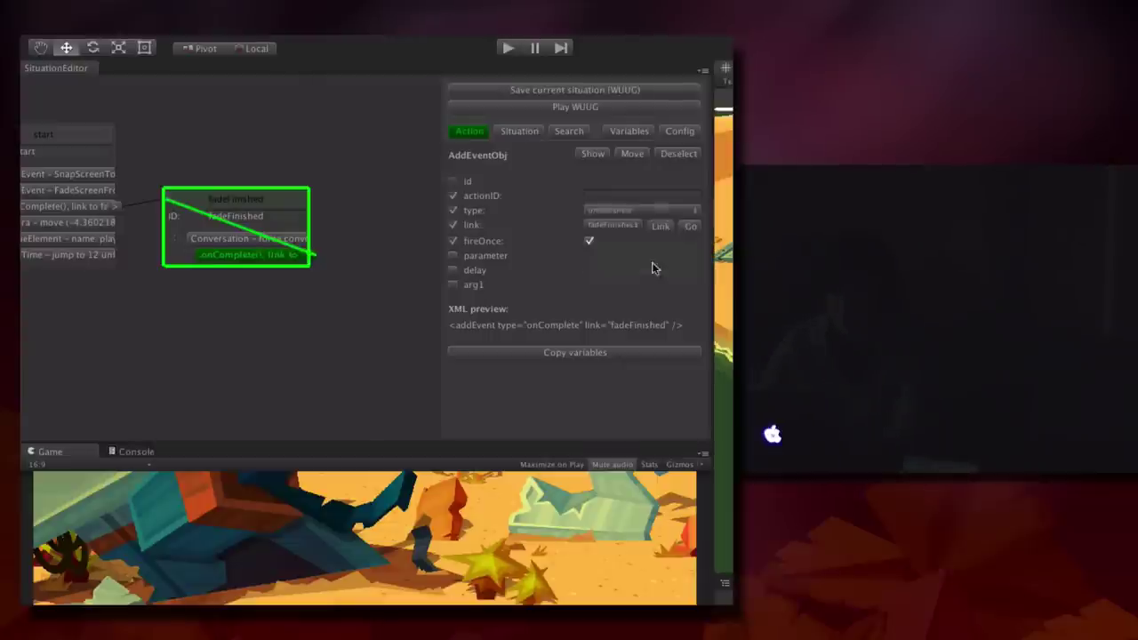
pyautogui.click(453, 257)
pyautogui.click(602, 257)
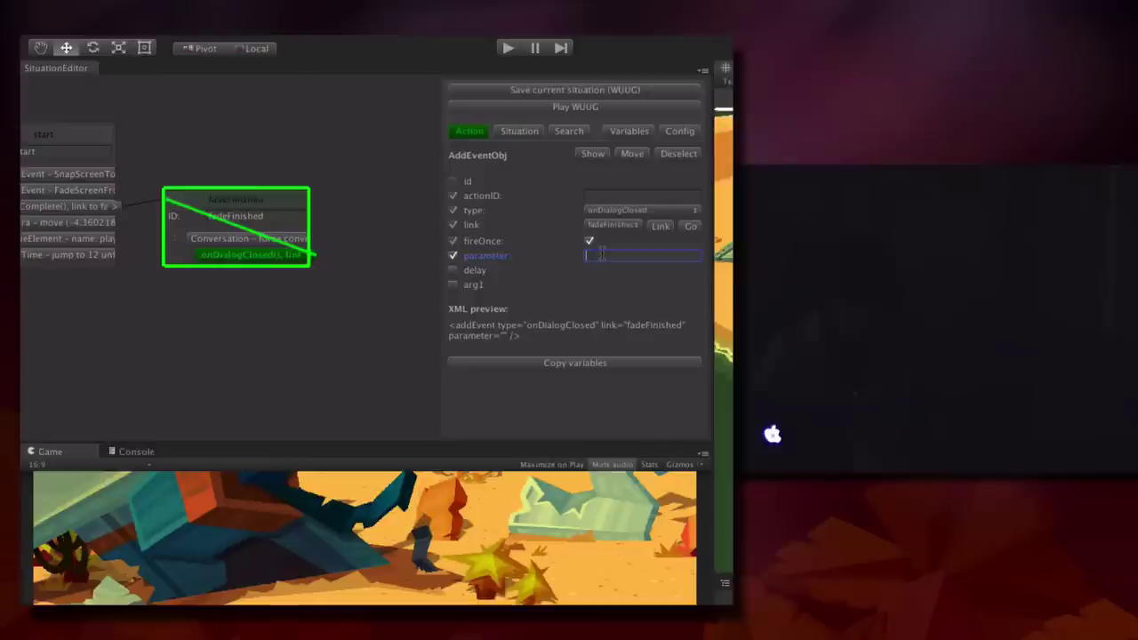
pyautogui.write('lookAtCrab')
pyautogui.press('Tab')
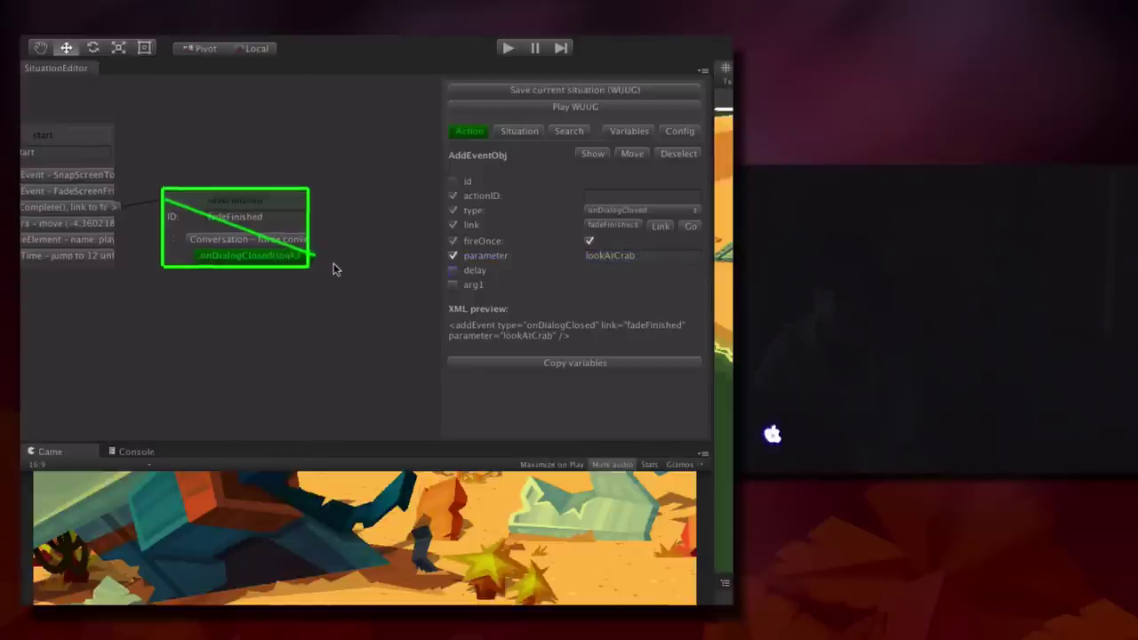
# Link the onDialogClosed event in the fadeFinished module to a new module
pyautogui.moveTo(336, 269); pyautogui.dragTo(261, 213)
pyautogui.moveTo(251, 127); pyautogui.dragTo(252, 222)
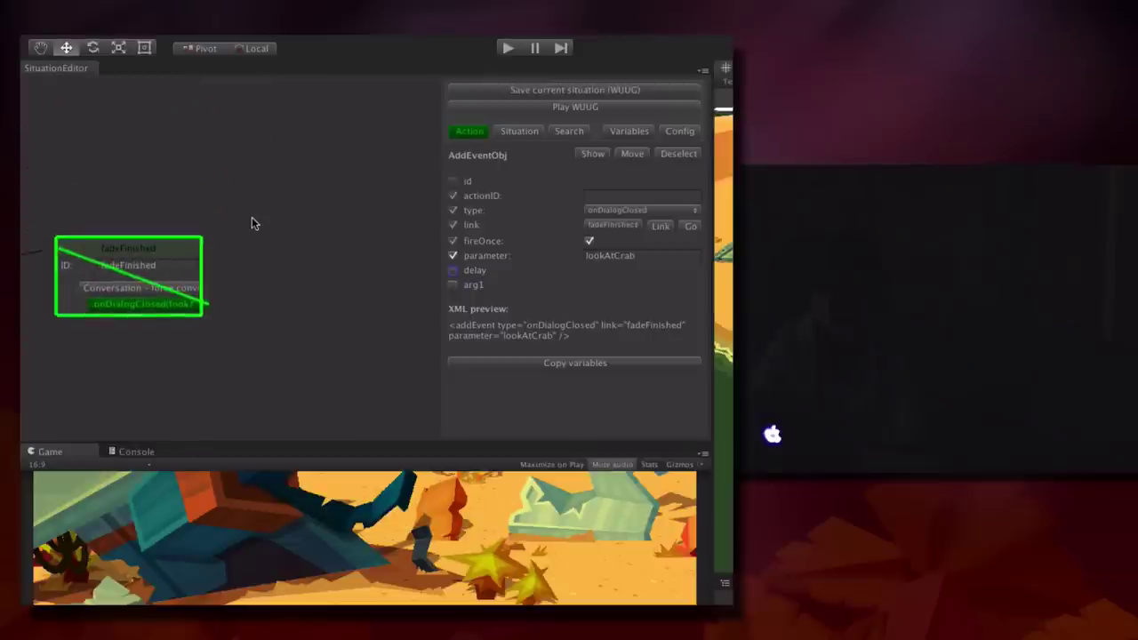
pyautogui.scroll(-3, 310, 241)
pyautogui.hscroll(-3, 310, 240)
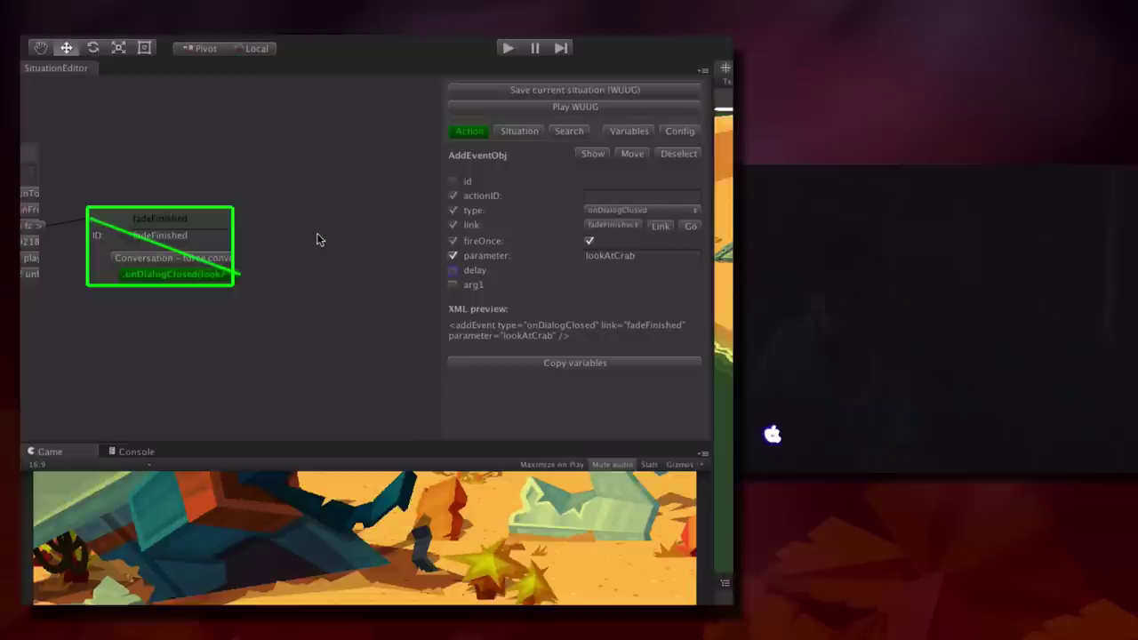
pyautogui.hscroll(-2, 311, 272)
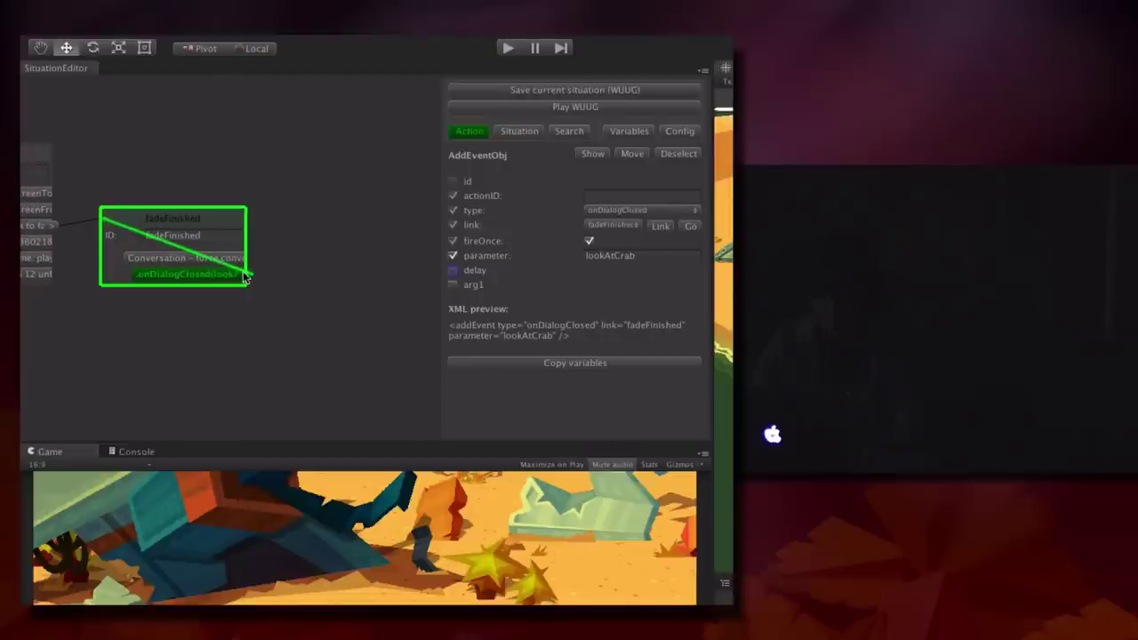
pyautogui.moveTo(251, 278); pyautogui.dragTo(315, 246)
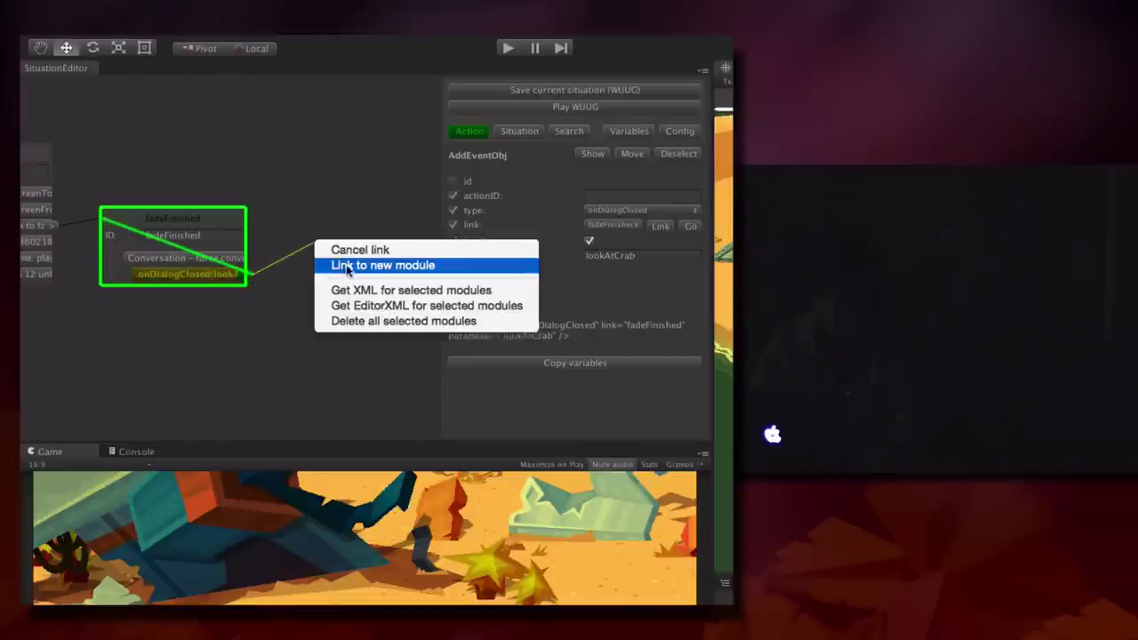
pyautogui.click(346, 265)
pyautogui.hscroll(3, 338, 218)
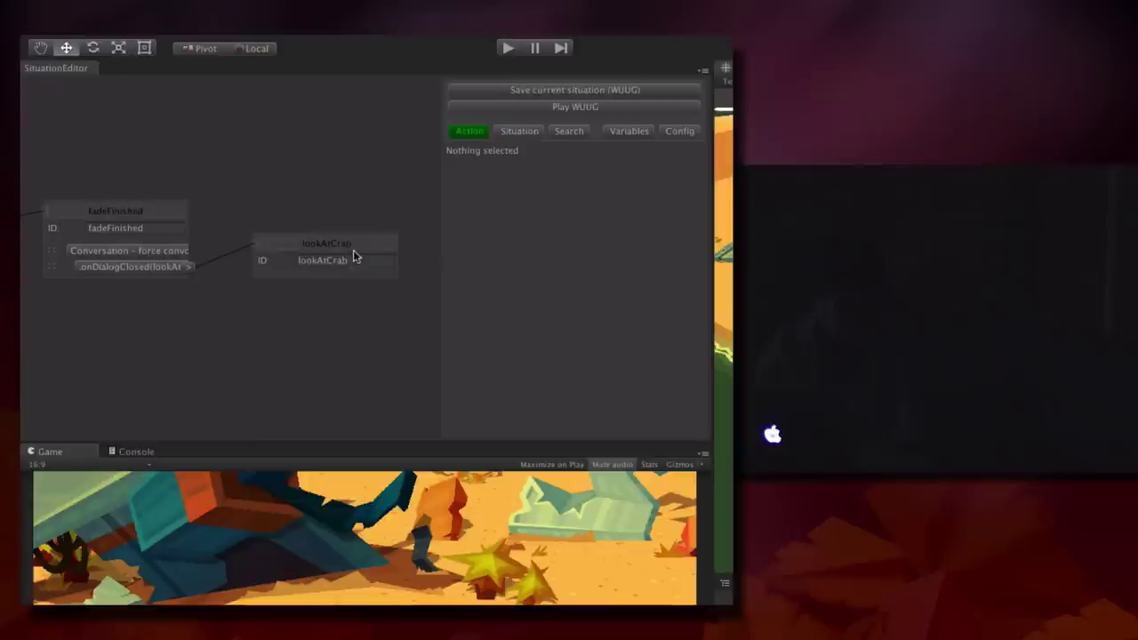
# Add a CameraObj action to the lookAtCrab module and enable its time, posX, posY, posZ and useShift parameters
pyautogui.rightClick(358, 240)
pyautogui.moveTo(408, 249)
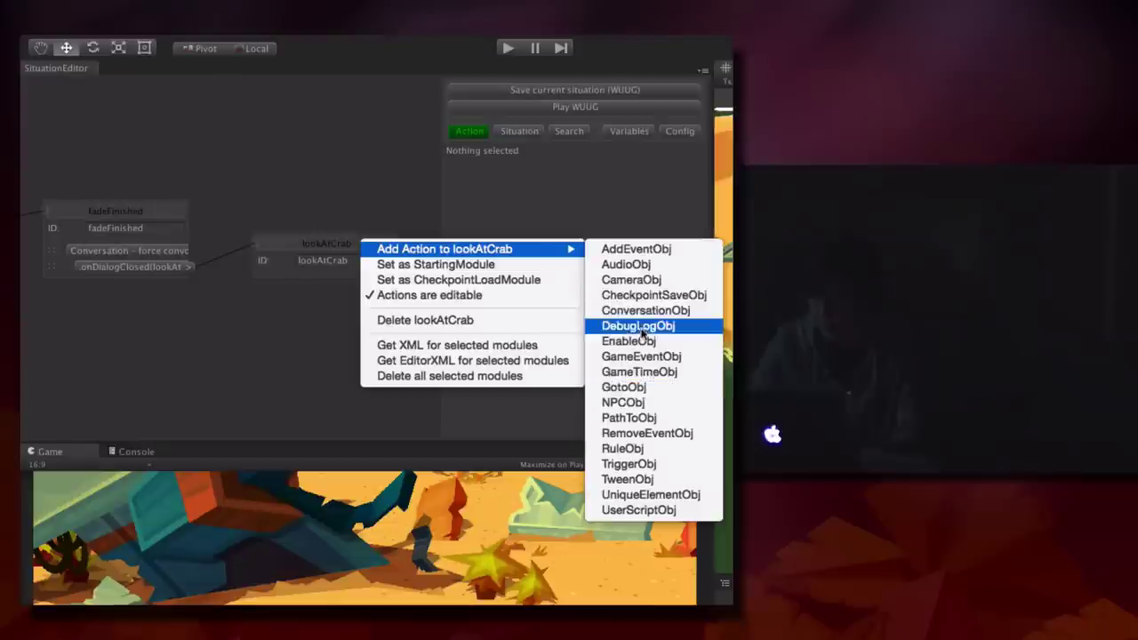
pyautogui.click(631, 280)
pyautogui.click(453, 196)
pyautogui.click(453, 210)
pyautogui.click(453, 224)
pyautogui.click(452, 239)
pyautogui.click(454, 297)
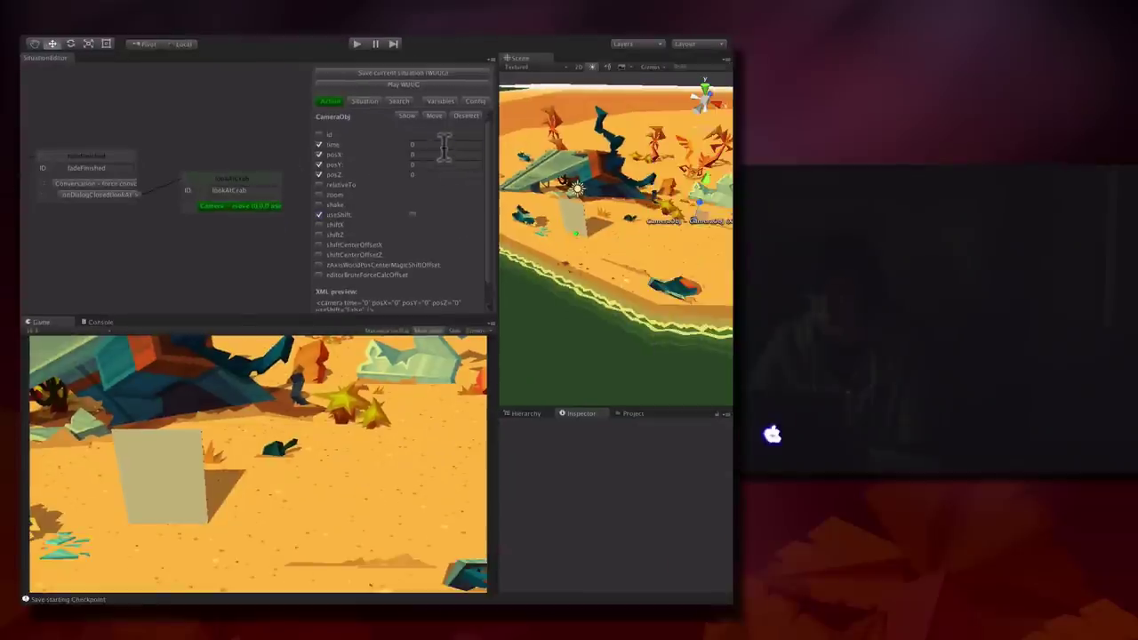
# Set the camera action's time to 2 and move its scene handle beyond the shoreline to about X 3.67, Y 4.78, Z -10.9
pyautogui.write('2')
pyautogui.keyDown('alt'); pyautogui.moveTo(645, 237); pyautogui.dragTo(663, 279); pyautogui.keyUp('alt')
pyautogui.moveTo(614, 337)
pyautogui.keyDown('alt'); pyautogui.mouseDown()
pyautogui.moveTo(610, 254)
pyautogui.moveTo(579, 224)
pyautogui.moveTo(568, 188)
pyautogui.moveTo(554, 203)
pyautogui.moveTo(556, 241)
pyautogui.moveTo(630, 343)
pyautogui.mouseUp(); pyautogui.keyUp('alt')
pyautogui.moveTo(622, 292); pyautogui.dragTo(692, 338)
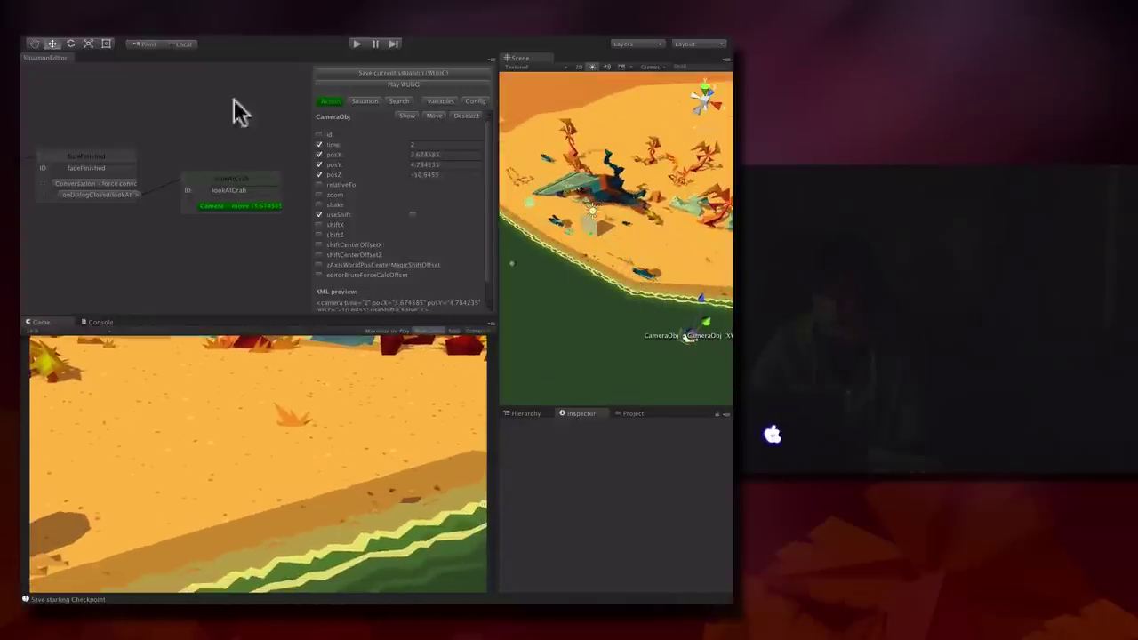
# Add a UniqueElementObj action to the lookAtCrab module with the name crab
pyautogui.rightClick(227, 182)
pyautogui.moveTo(240, 183)
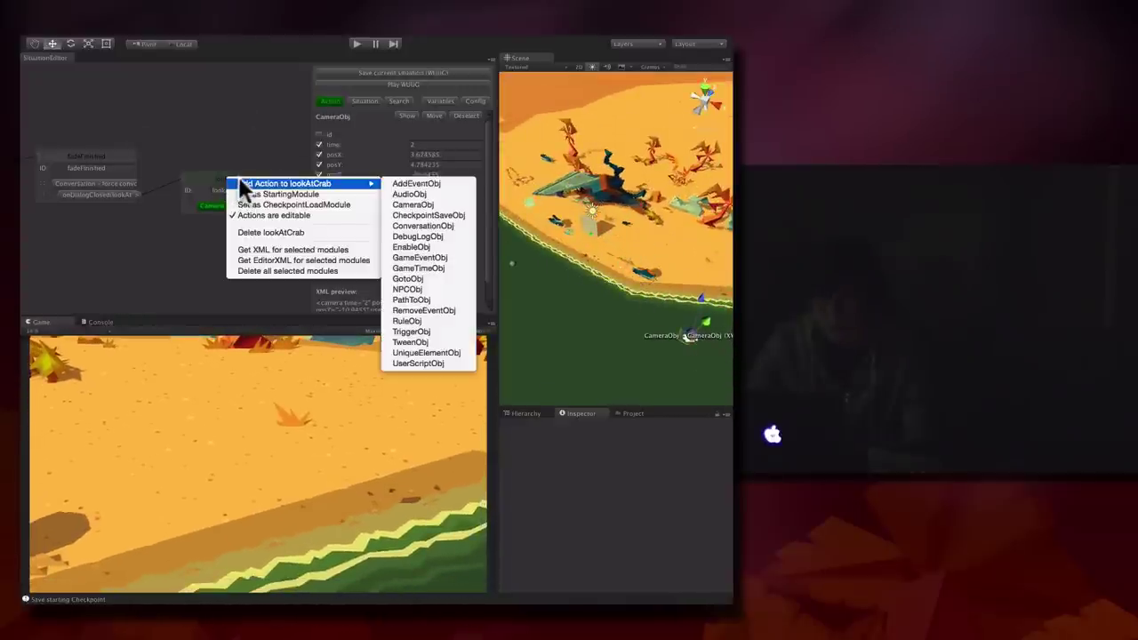
pyautogui.click(424, 353)
pyautogui.write('crab')
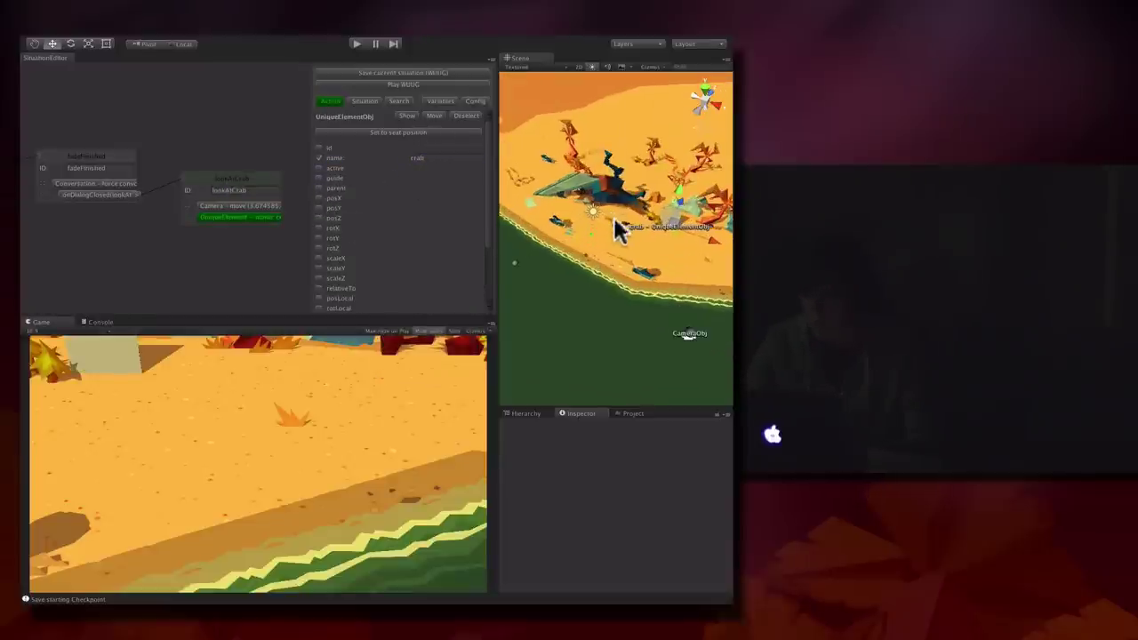
# Enable the crab element's position parameters and place it off the beach near the camera, at about X 5.25, Z -8.80
pyautogui.moveTo(498, 229); pyautogui.dragTo(428, 230)
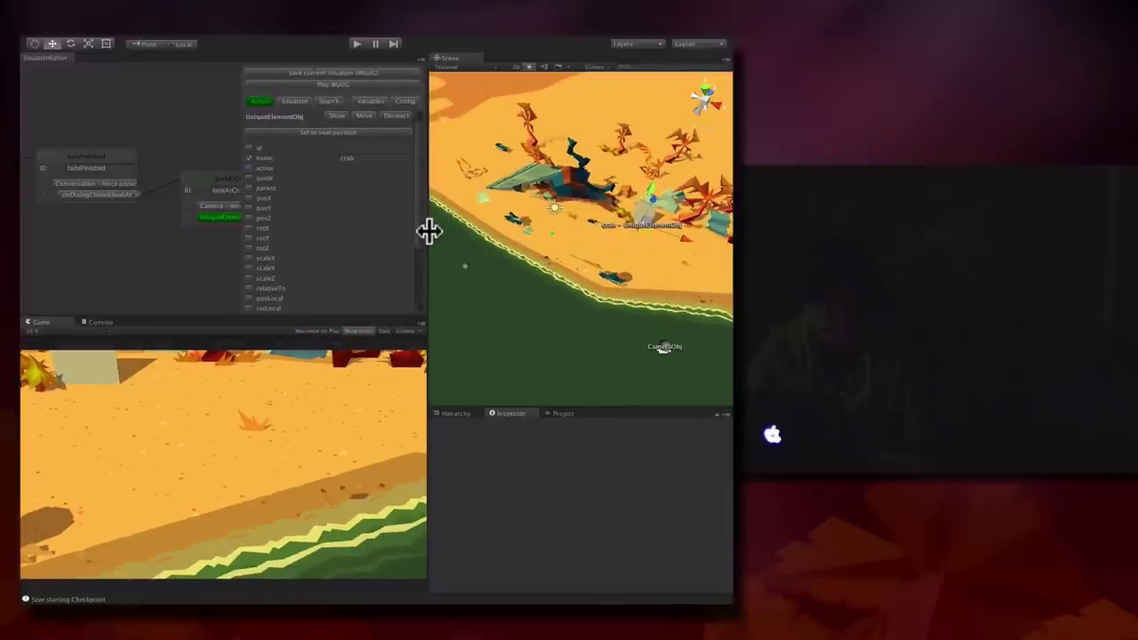
pyautogui.keyDown('alt'); pyautogui.moveTo(579, 287); pyautogui.dragTo(490, 186); pyautogui.keyUp('alt')
pyautogui.keyDown('alt'); pyautogui.moveTo(491, 186); pyautogui.dragTo(699, 447, button='right'); pyautogui.keyUp('alt')
pyautogui.keyDown('alt'); pyautogui.moveTo(623, 257); pyautogui.dragTo(349, 396); pyautogui.keyUp('alt')
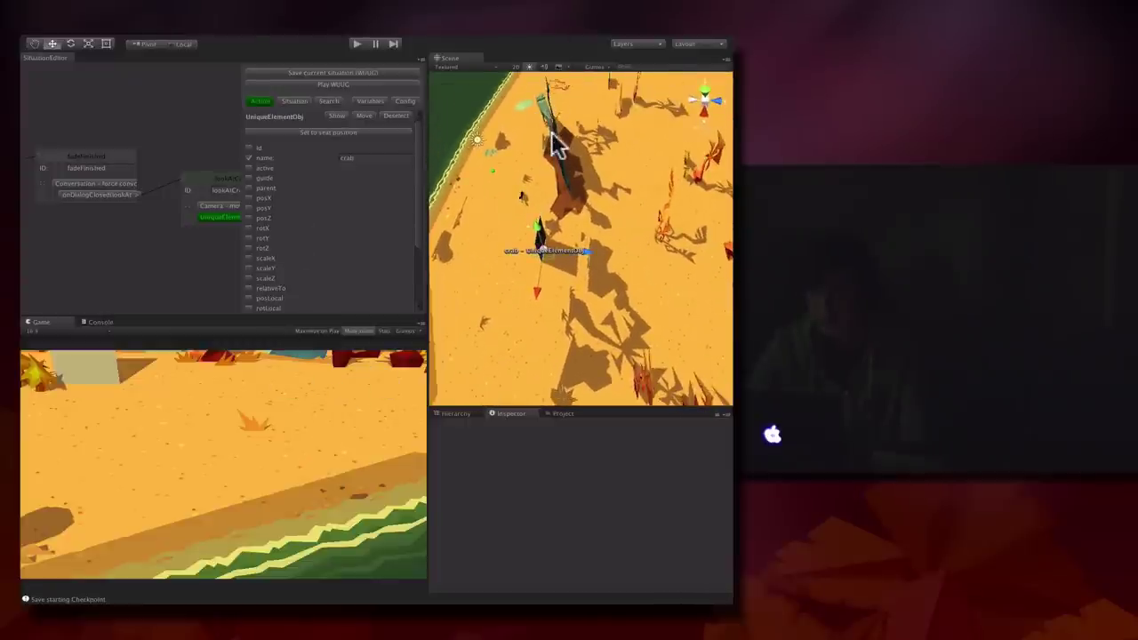
pyautogui.keyDown('alt'); pyautogui.moveTo(495, 221); pyautogui.dragTo(610, 325); pyautogui.keyUp('alt')
pyautogui.moveTo(610, 326); pyautogui.dragTo(622, 259, button='middle')
pyautogui.keyDown('alt'); pyautogui.moveTo(622, 258); pyautogui.dragTo(162, 235); pyautogui.keyUp('alt')
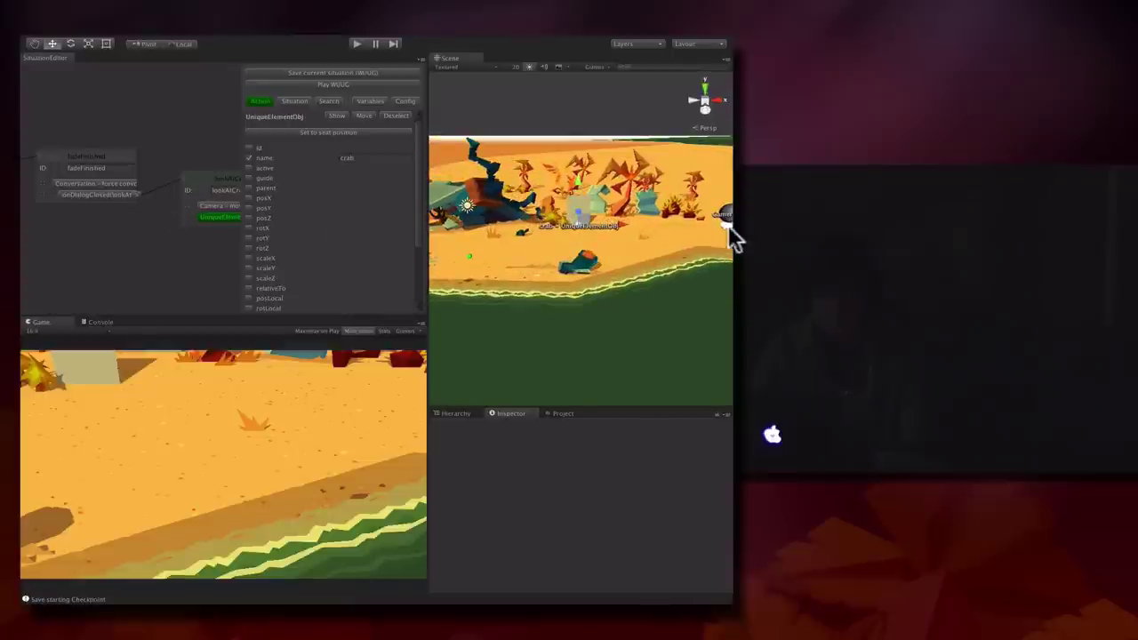
pyautogui.click(250, 218)
pyautogui.moveTo(609, 287); pyautogui.dragTo(671, 347)
# Add a PathToObj action to the lookAtCrab module with the name crab
pyautogui.rightClick(222, 177)
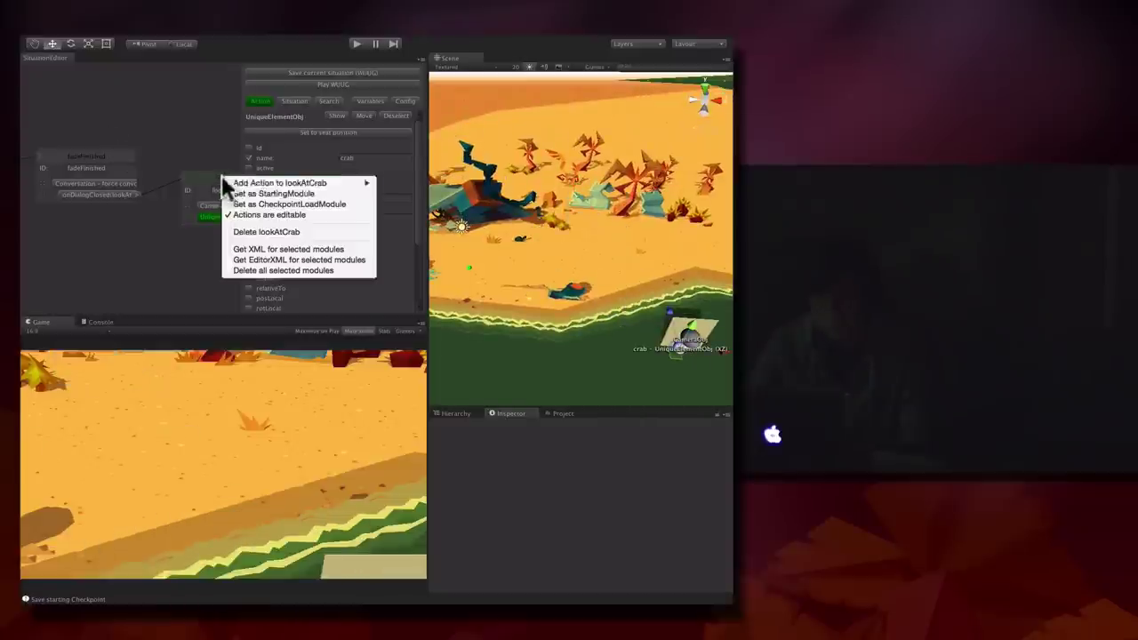
pyautogui.moveTo(293, 183)
pyautogui.click(404, 297)
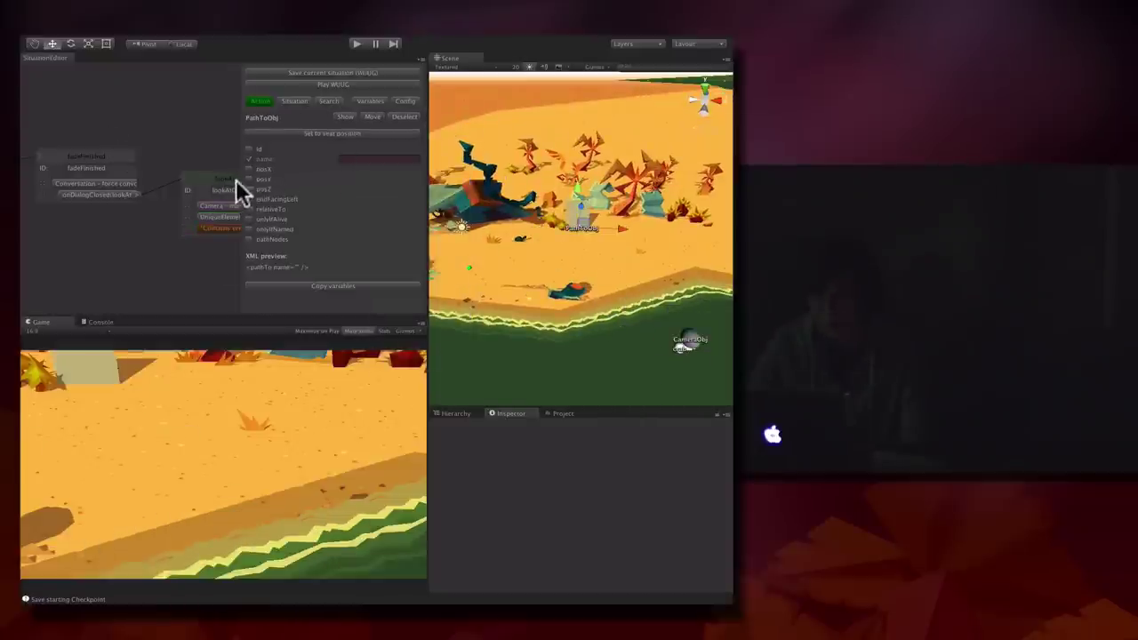
pyautogui.click(371, 158)
pyautogui.write('crab')
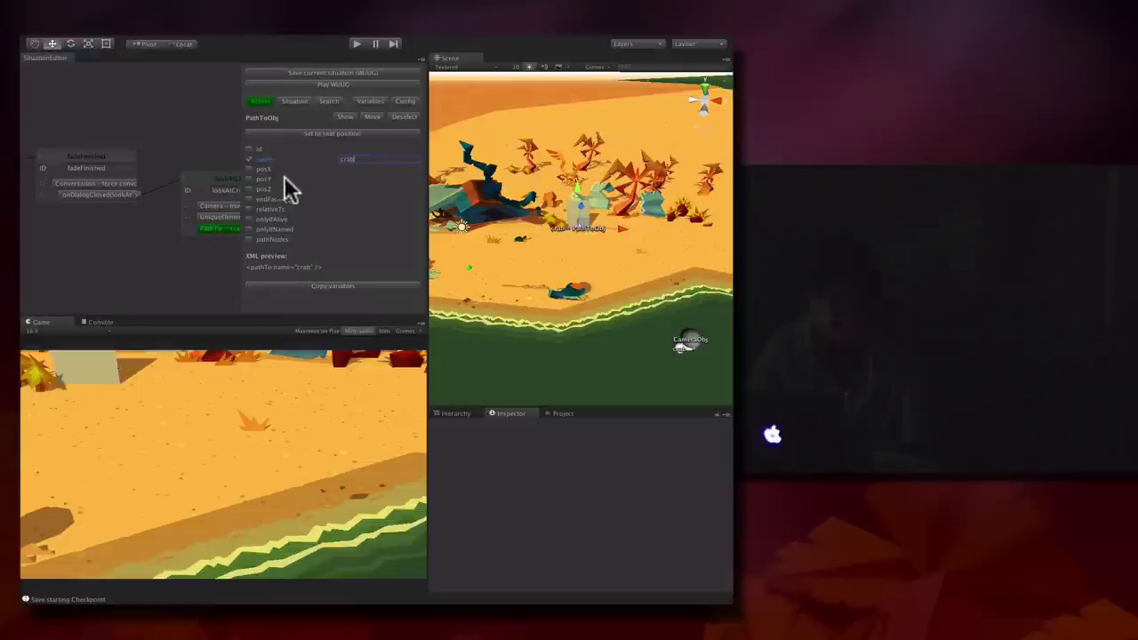
# Enable posX, posZ and endFacingLeft as true on the path action, and place its target on the beach at about X 2.80, Z -4.81
pyautogui.click(249, 169)
pyautogui.click(249, 189)
pyautogui.click(249, 199)
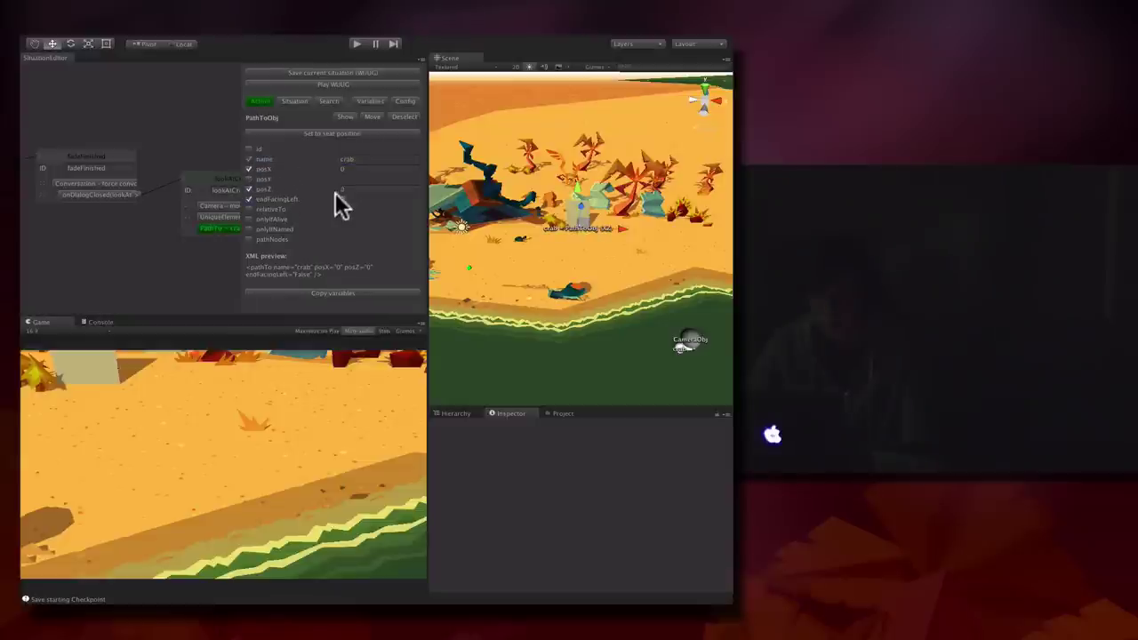
pyautogui.click(342, 200)
pyautogui.moveTo(588, 226); pyautogui.dragTo(634, 286)
# Save the WUUG situation and play it with the info panel shown
pyautogui.click(272, 75)
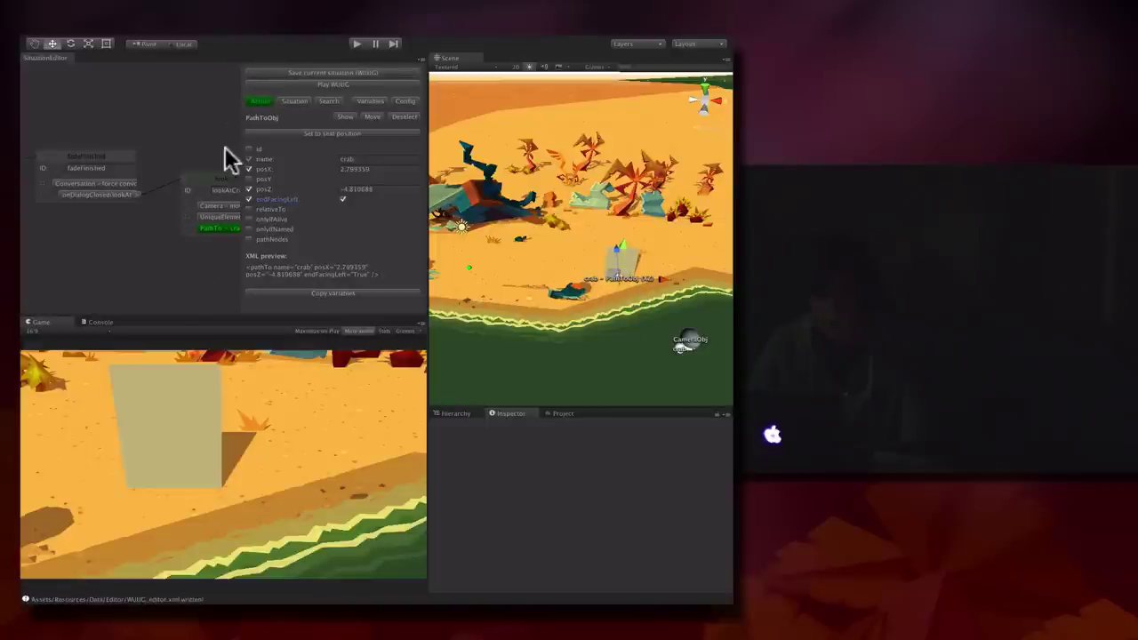
pyautogui.moveTo(227, 165); pyautogui.dragTo(143, 140)
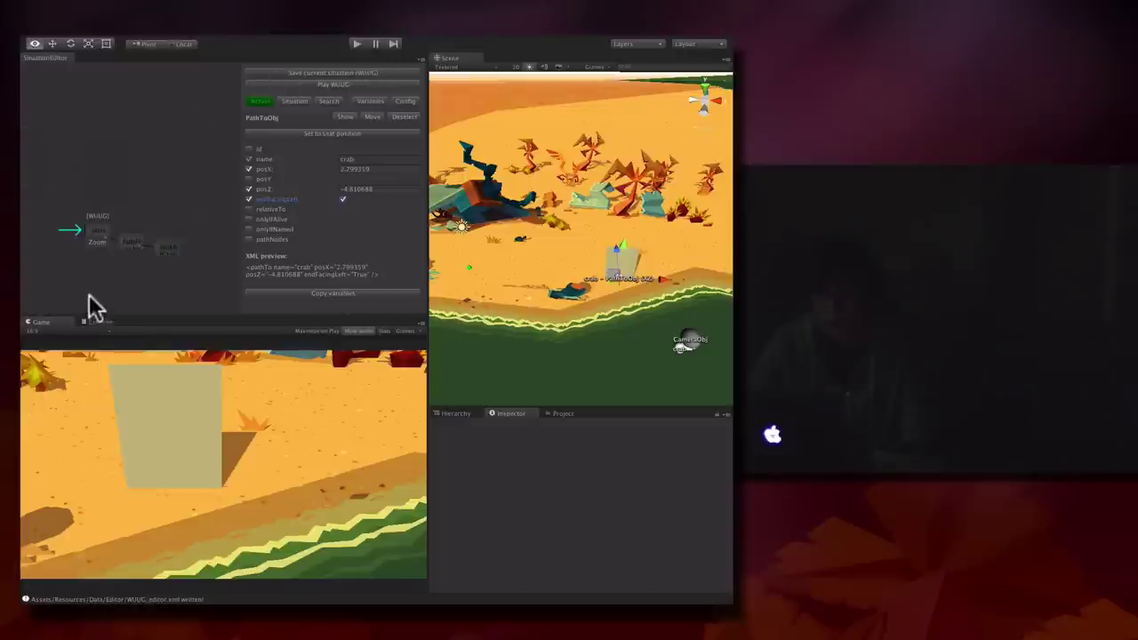
pyautogui.click(355, 43)
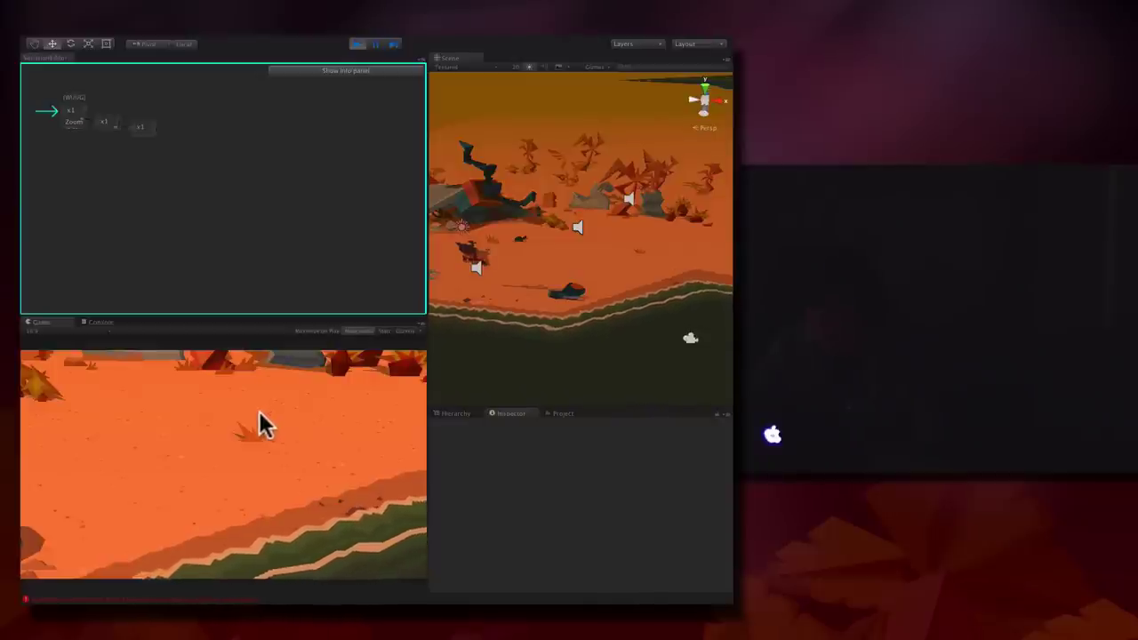
pyautogui.click(358, 74)
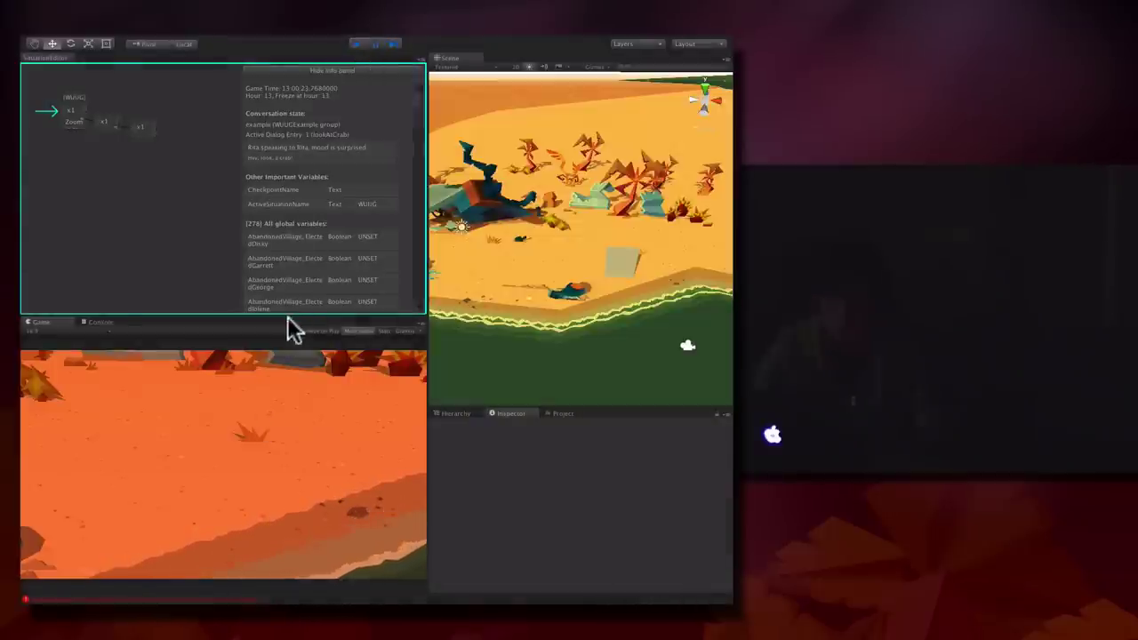
# Search the scene hierarchy for "cra" and examine the logged error's details in the console
pyautogui.click(444, 414)
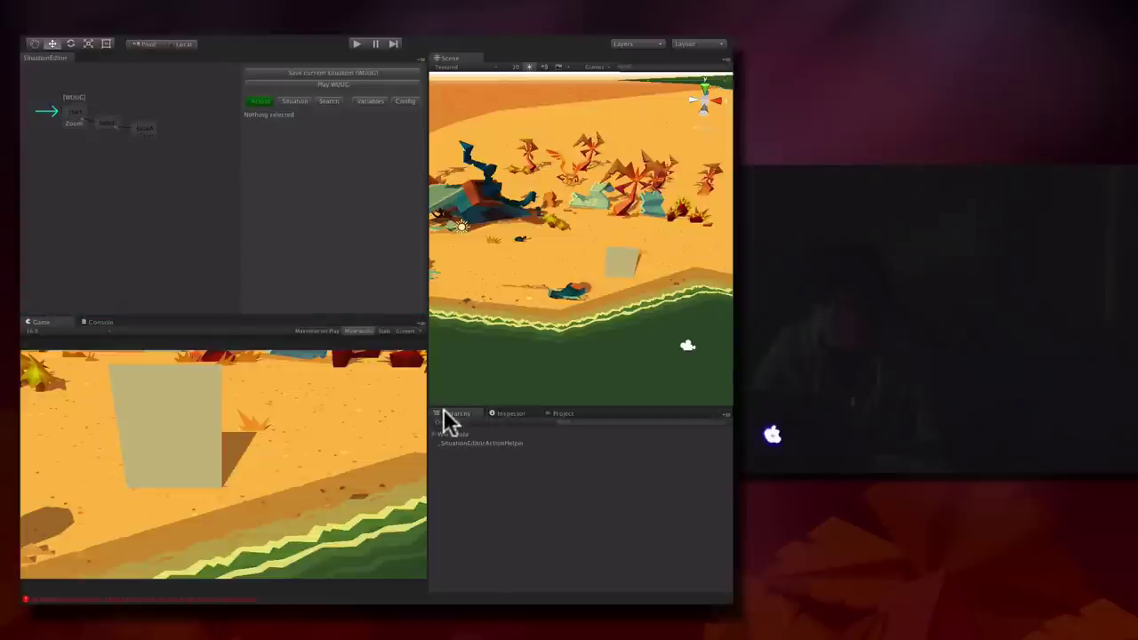
pyautogui.click(590, 422)
pyautogui.write('cra')
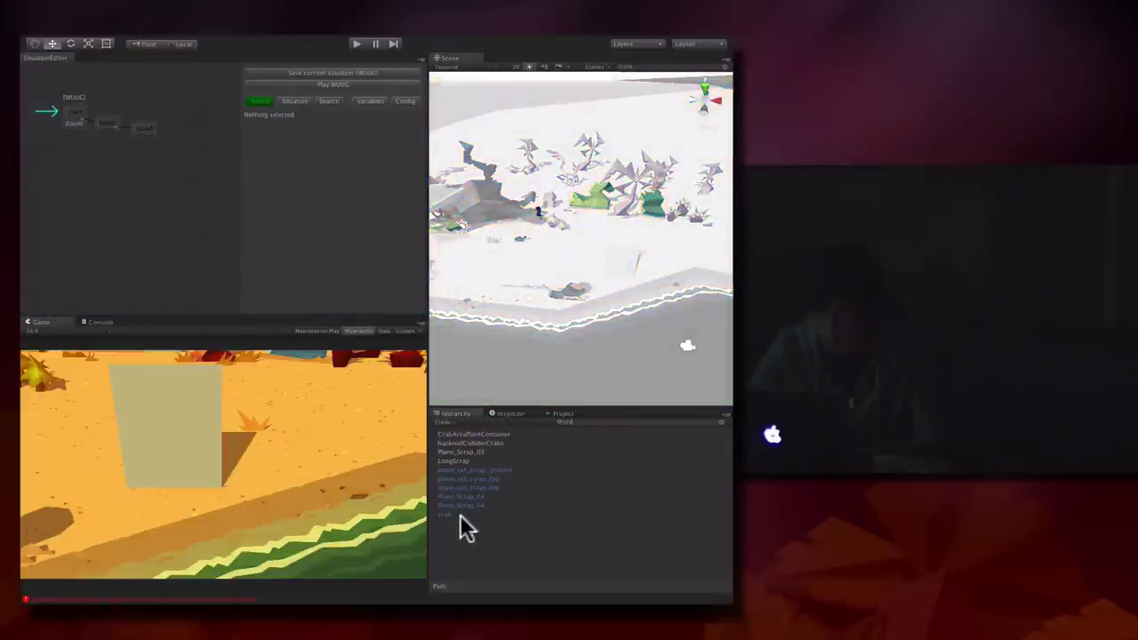
pyautogui.click(236, 598)
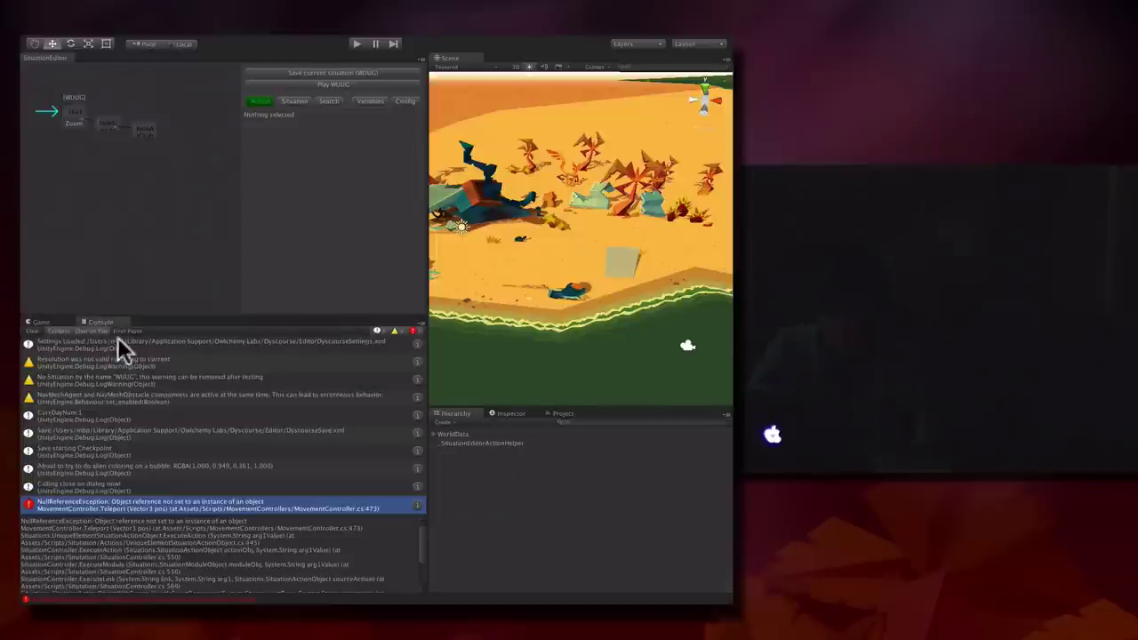
pyautogui.click(54, 321)
# Enable the active parameter of the crab's UniqueElement action in the lookAtCrab module
pyautogui.moveTo(132, 198); pyautogui.dragTo(218, 205)
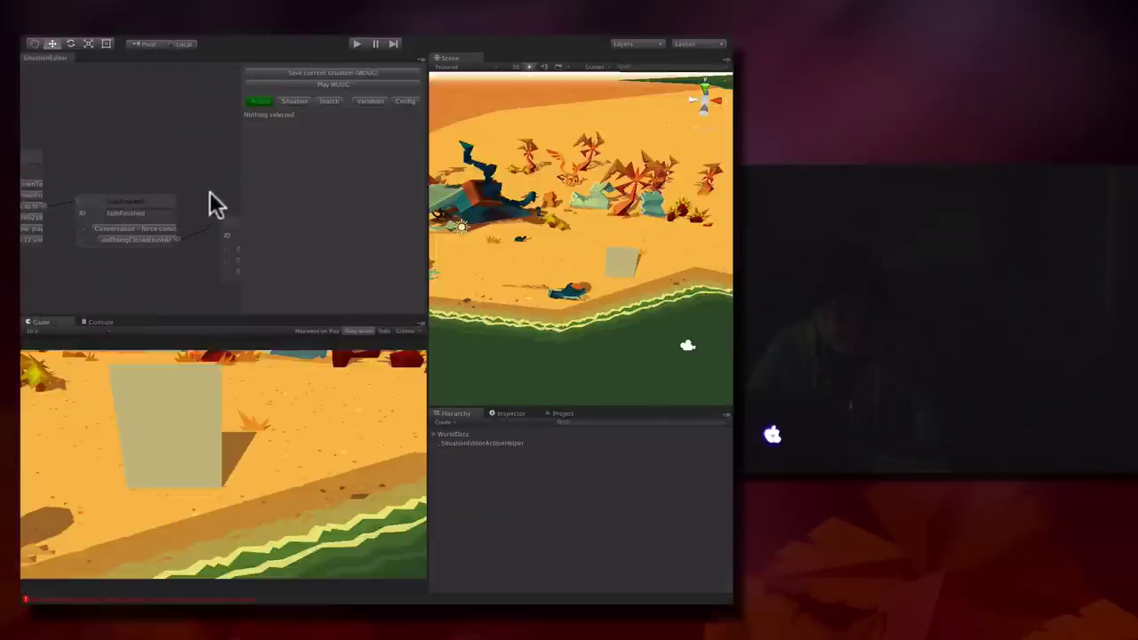
pyautogui.click(216, 217)
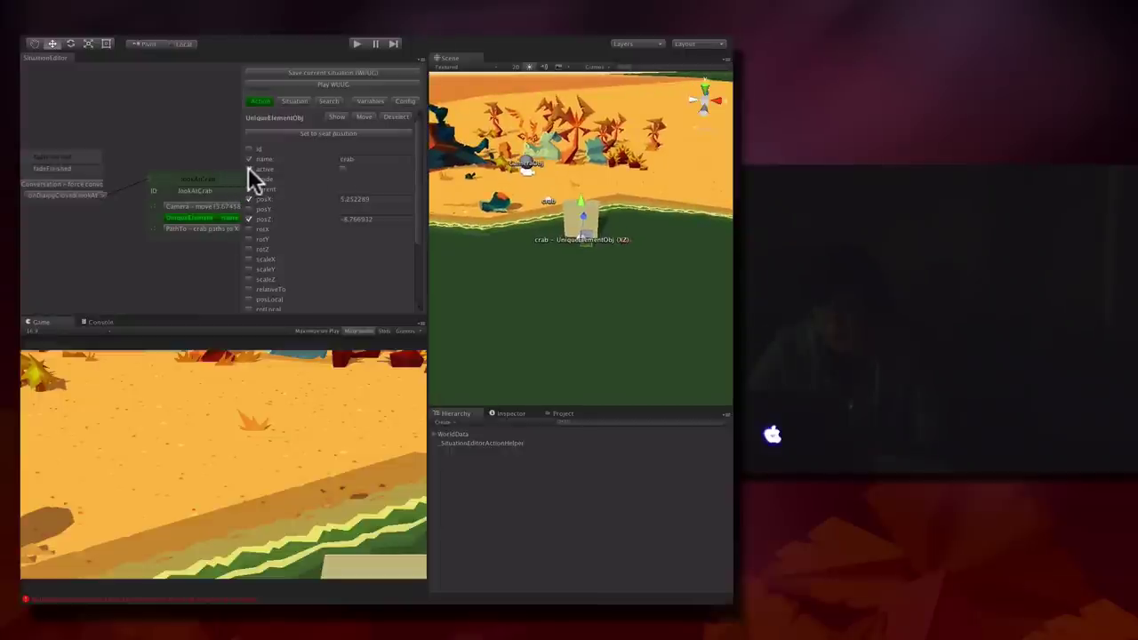
# Save the situation again, play-test the crab's entrance, and stop the playback
pyautogui.click(312, 72)
pyautogui.click(357, 46)
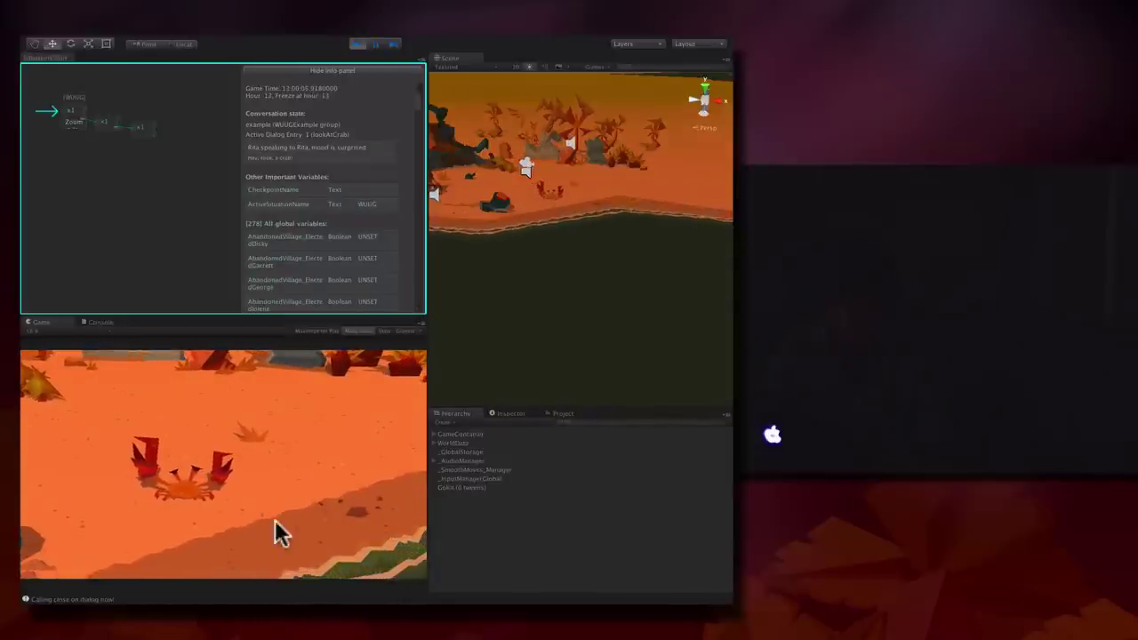
pyautogui.click(355, 43)
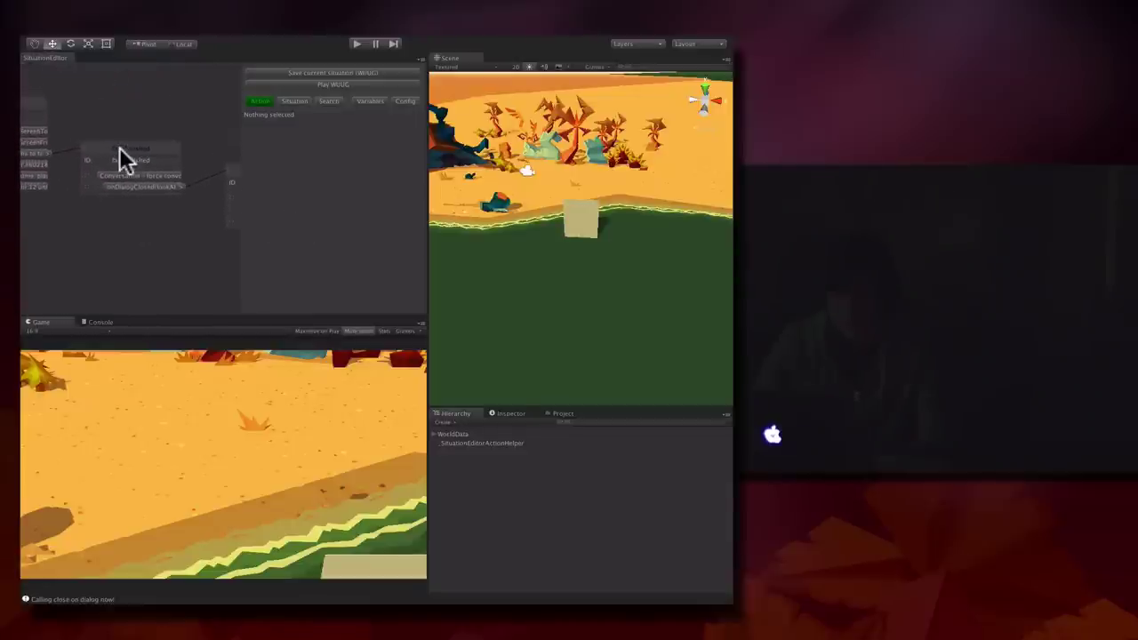
# Add an onComplete event to the crab's PathTo action in lookAtCrab, linked to a new module with the ID resume
pyautogui.rightClick(120, 148)
pyautogui.click(217, 134)
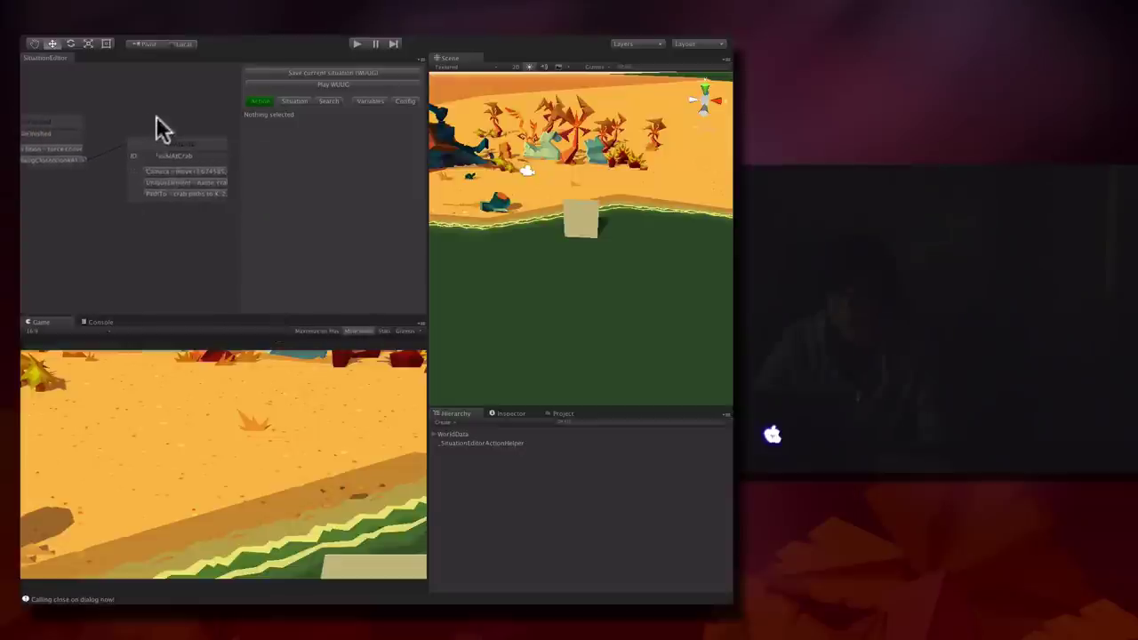
pyautogui.rightClick(135, 142)
pyautogui.moveTo(213, 148)
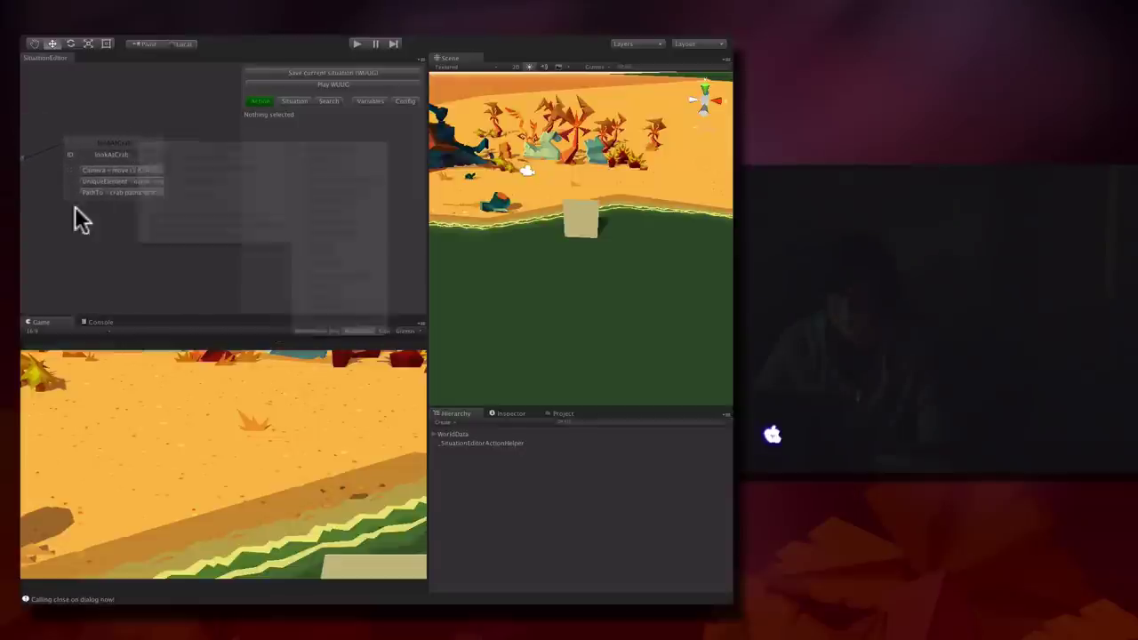
pyautogui.click(126, 189)
pyautogui.click(162, 190)
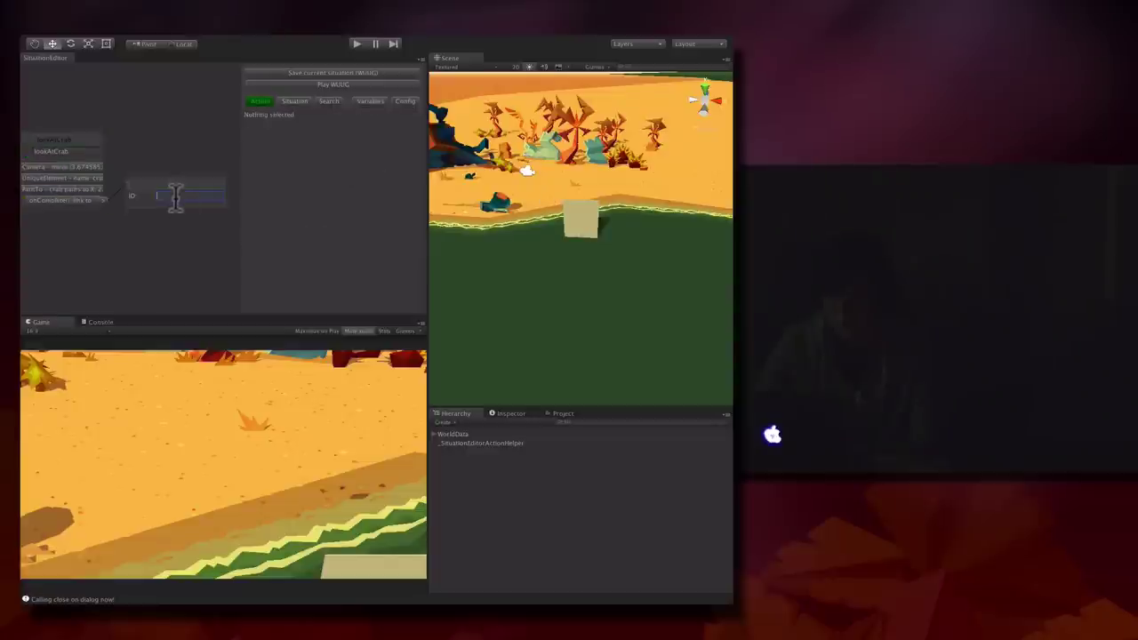
# Add a ConversationObj action to the resume module with action set to Start and name set to player
pyautogui.rightClick(188, 180)
pyautogui.moveTo(199, 186)
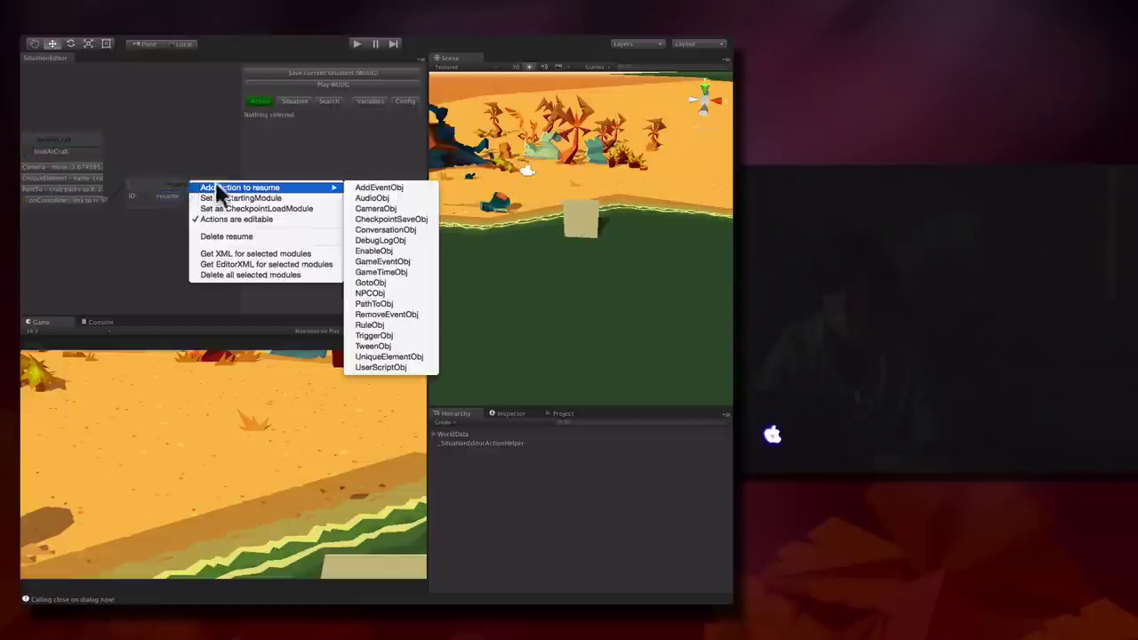
pyautogui.click(391, 230)
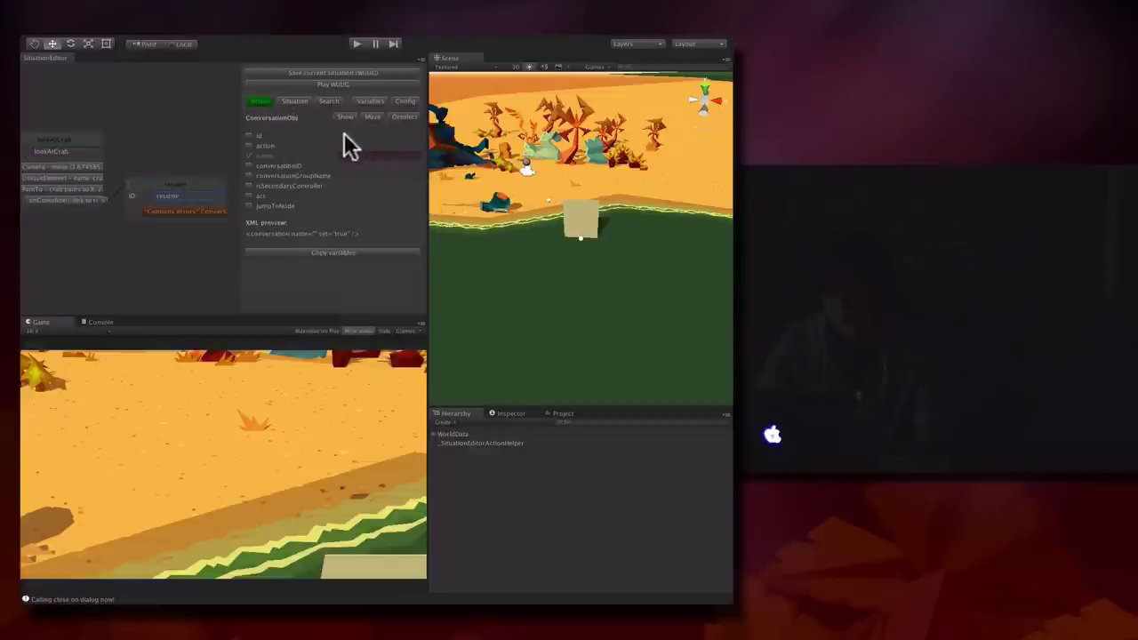
pyautogui.click(250, 146)
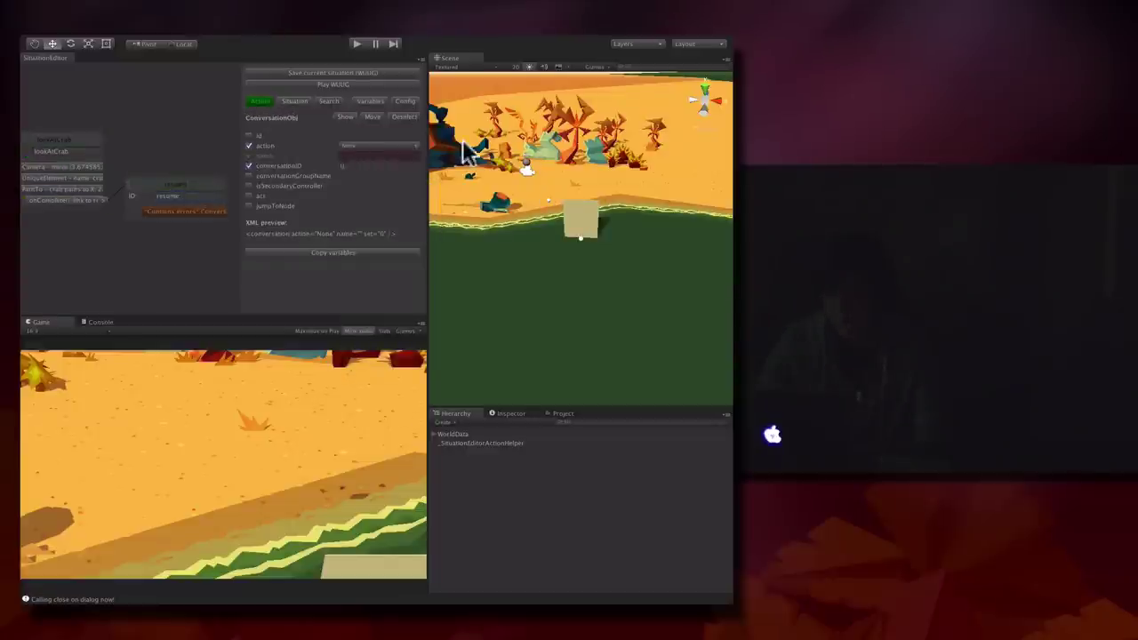
pyautogui.click(384, 146)
pyautogui.click(378, 154)
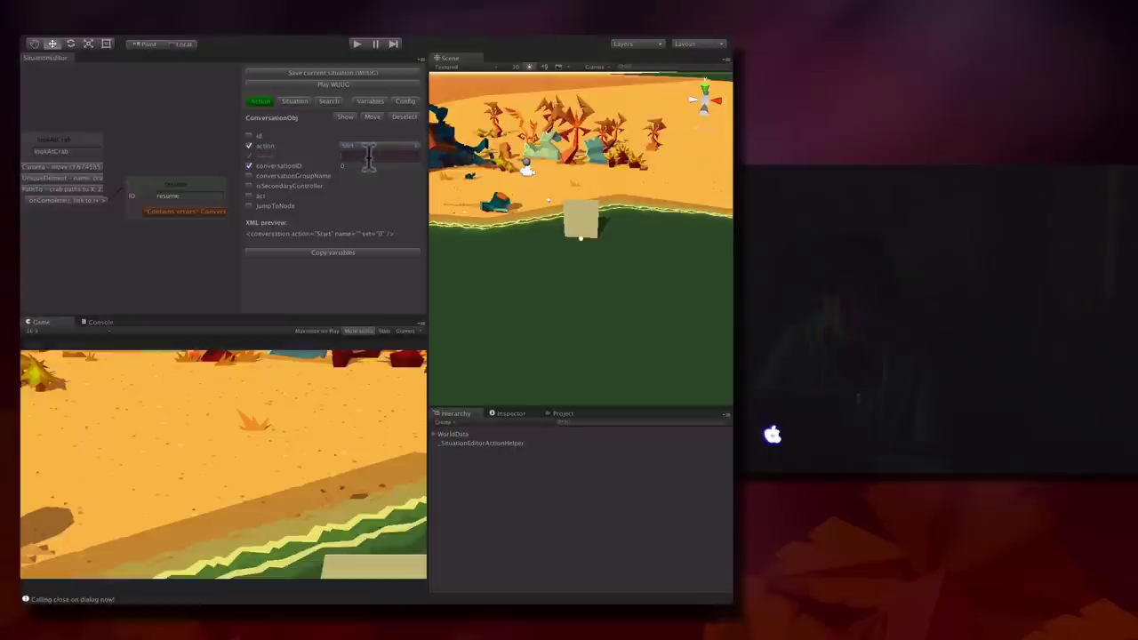
pyautogui.click(369, 155)
pyautogui.write('player')
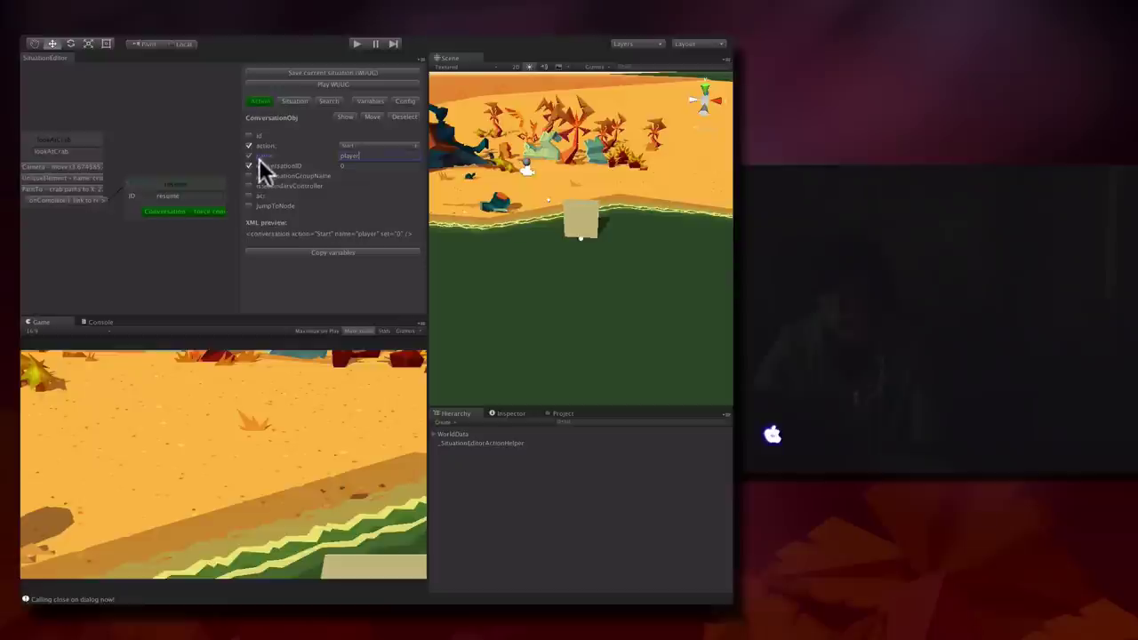
# Add a CameraObj action to the resume module
pyautogui.rightClick(180, 185)
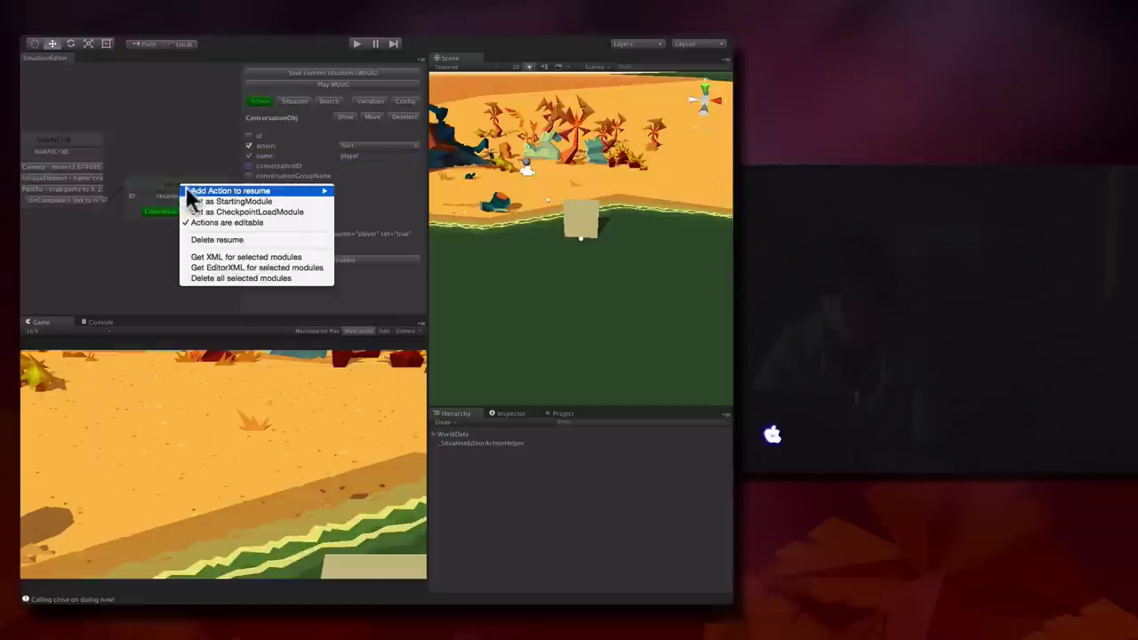
pyautogui.moveTo(186, 190)
pyautogui.click(416, 212)
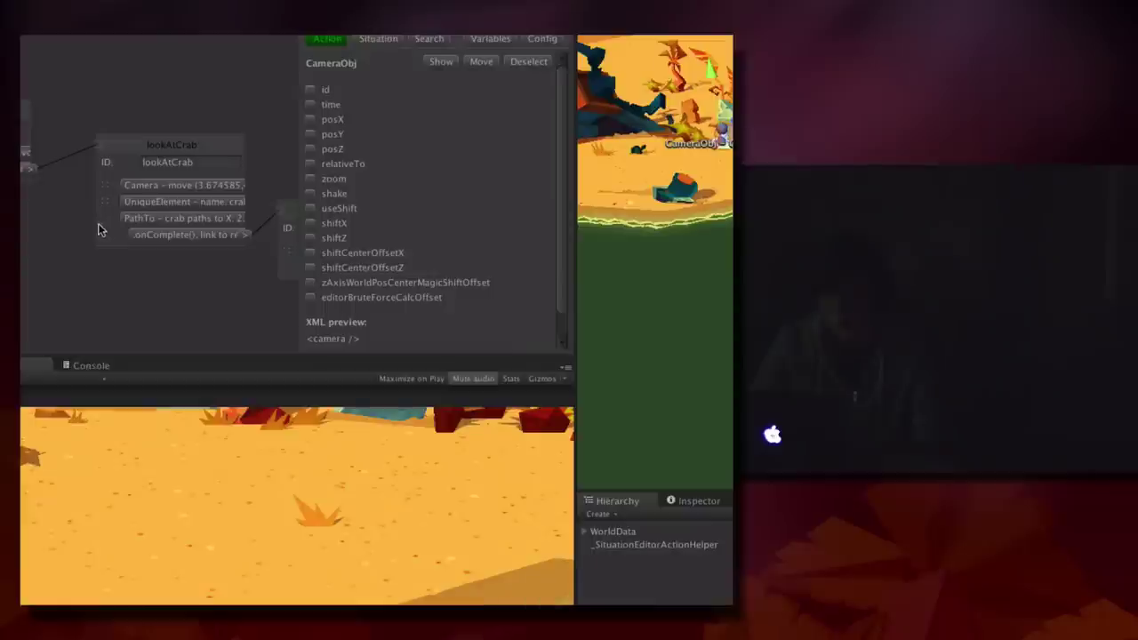
# Copy the variables of the start module's Camera move action and paste everything into resume's Camera action
pyautogui.moveTo(76, 335); pyautogui.dragTo(277, 333)
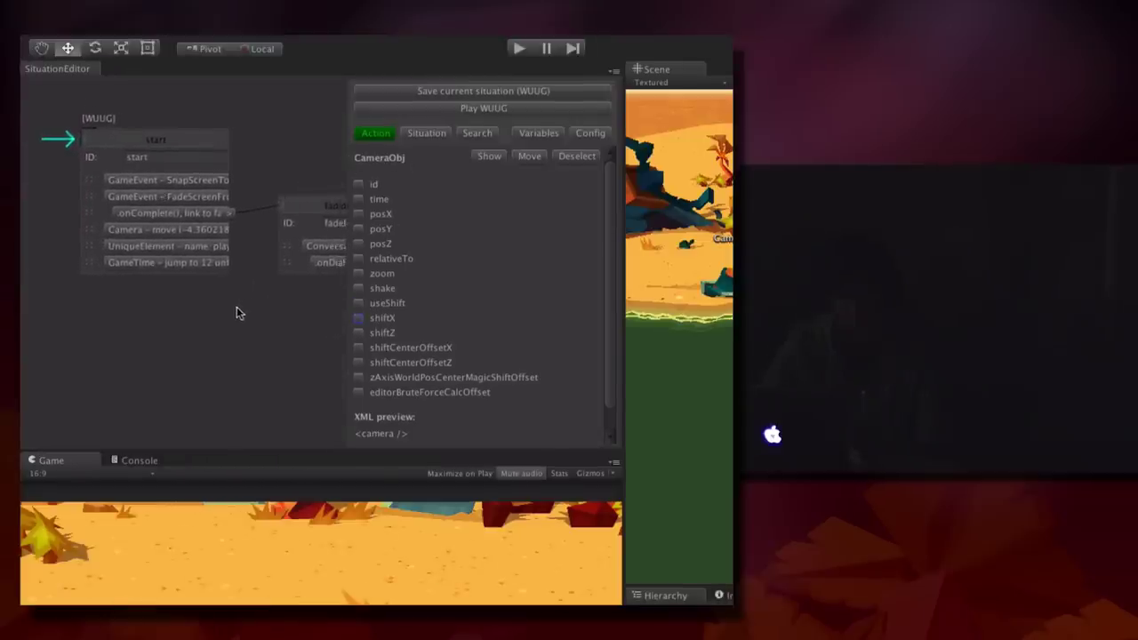
pyautogui.click(152, 243)
pyautogui.scroll(-1, 435, 259)
pyautogui.scroll(1, 437, 258)
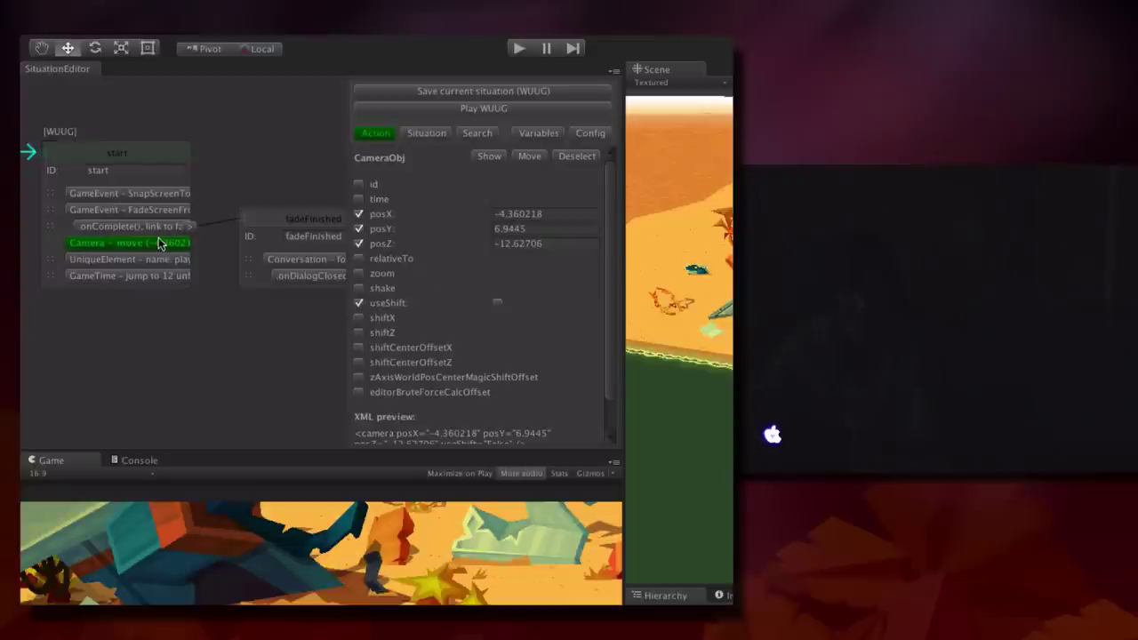
pyautogui.scroll(-2, 501, 349)
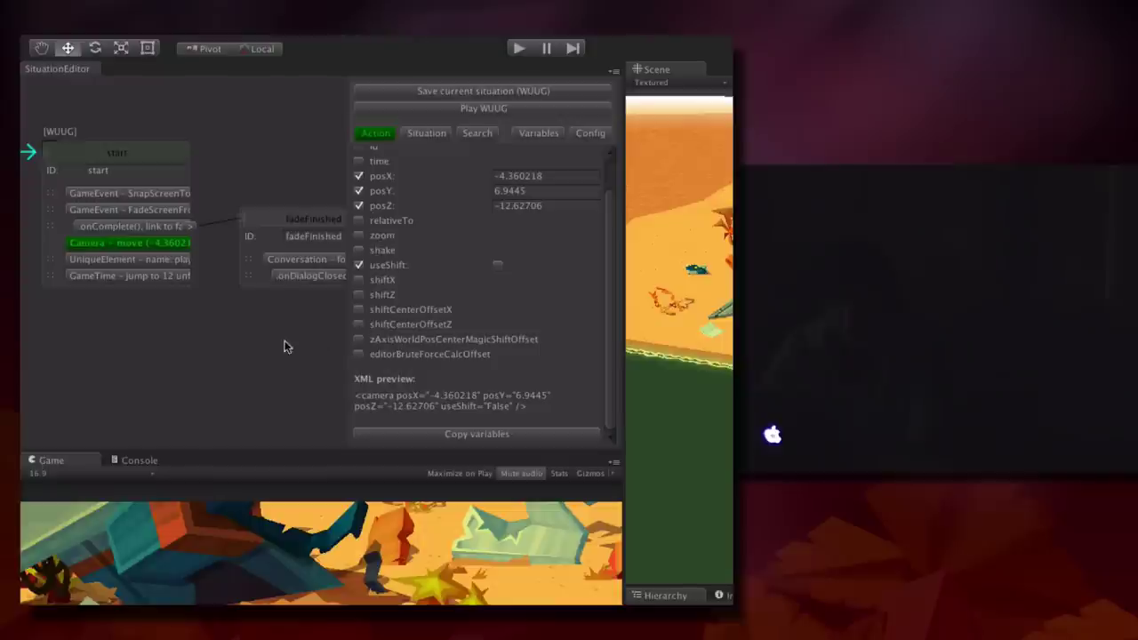
pyautogui.click(446, 436)
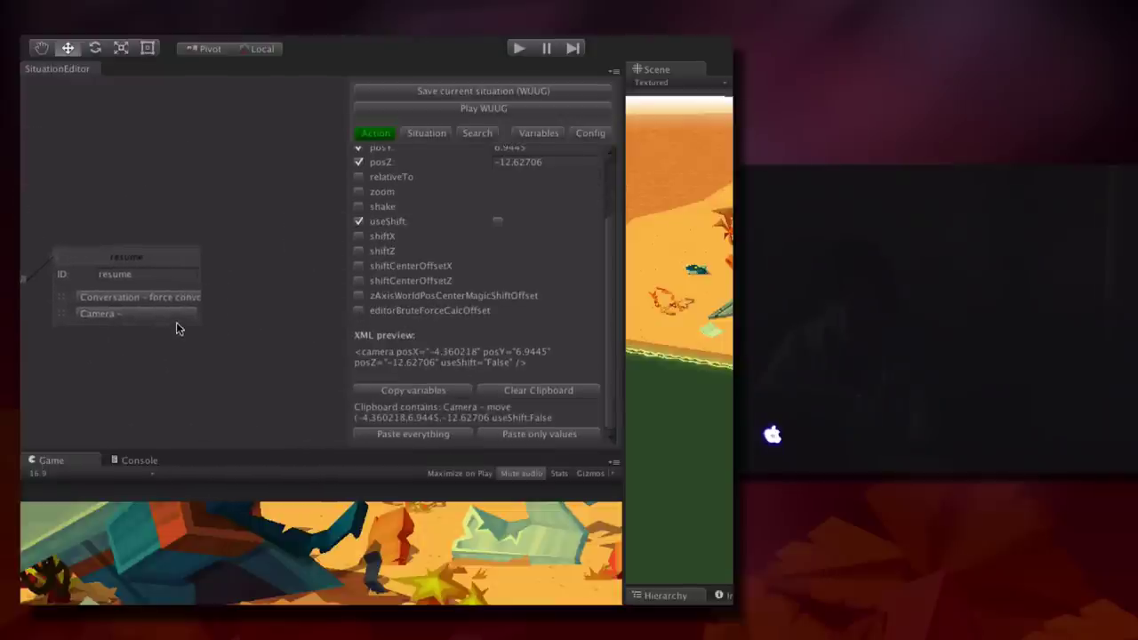
pyautogui.click(170, 314)
pyautogui.click(463, 431)
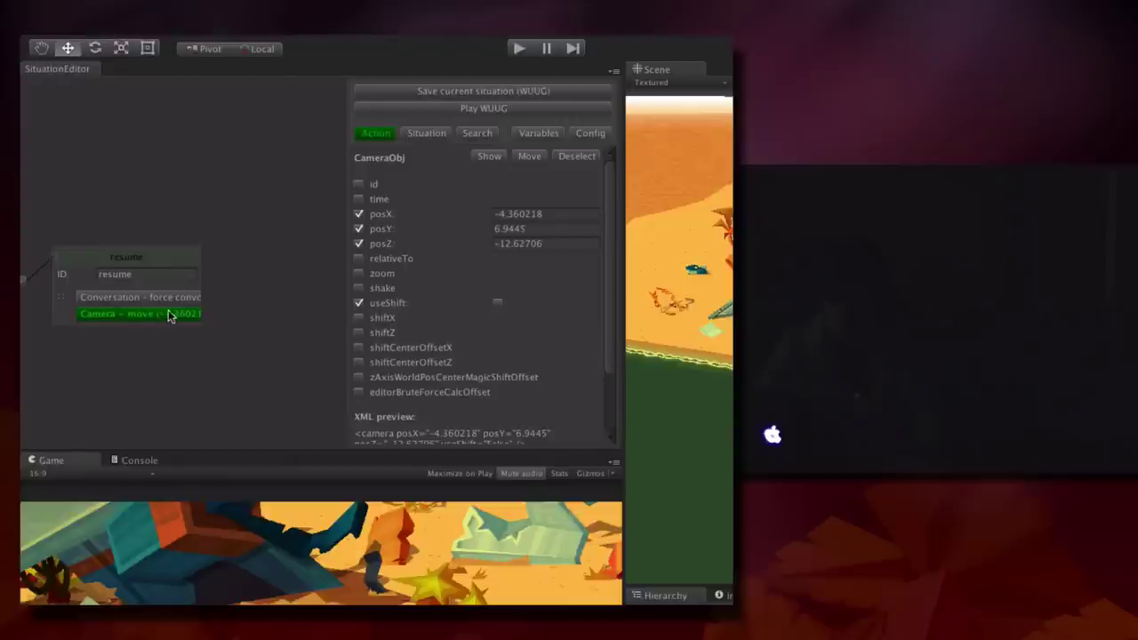
# Save the WUUG situation, play-test its dialog sequence with the info panel hidden, and stop the playback
pyautogui.click(460, 94)
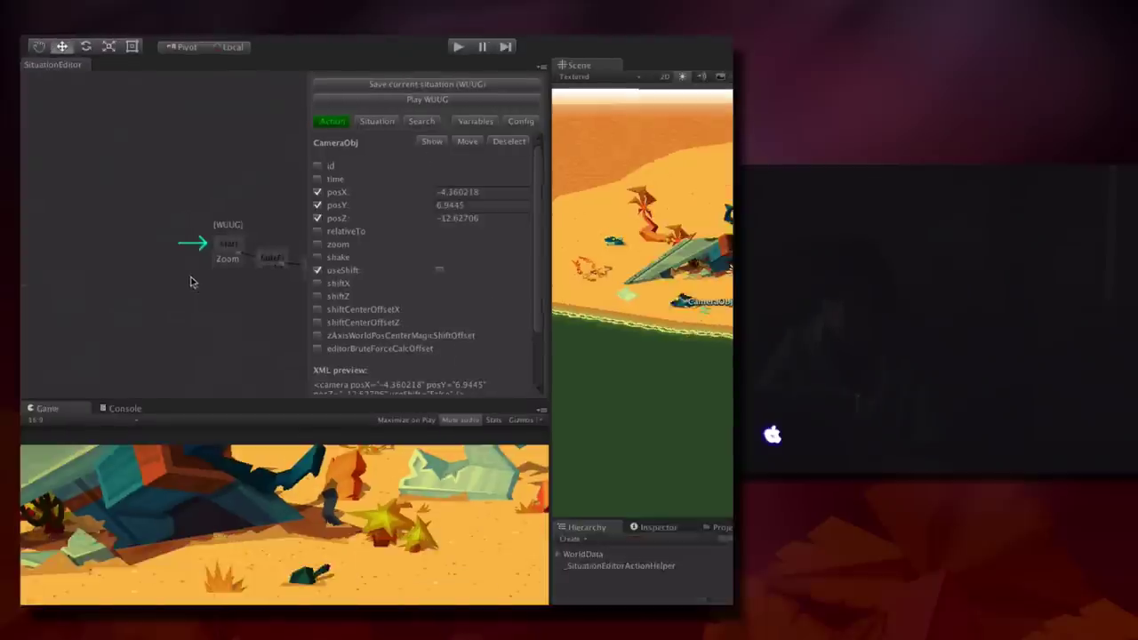
pyautogui.click(355, 42)
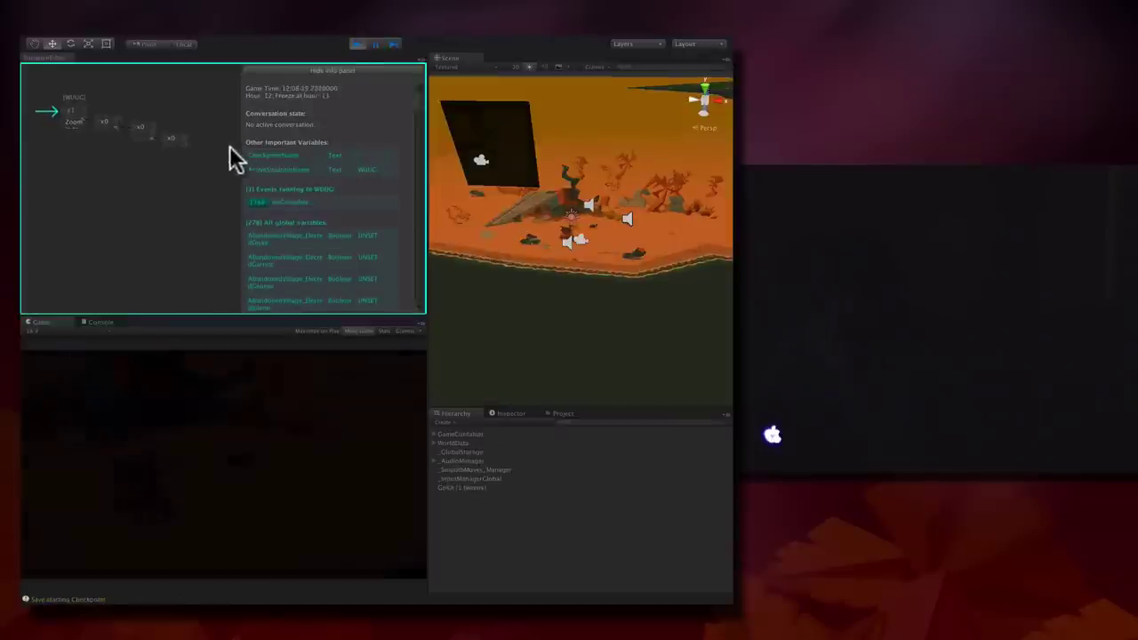
pyautogui.click(297, 69)
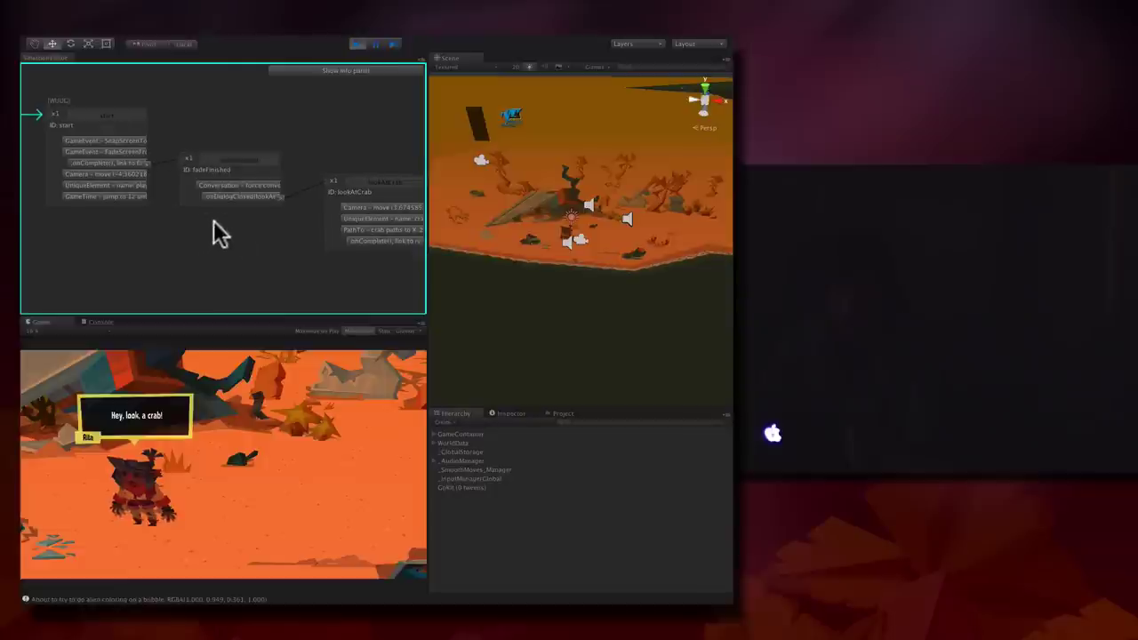
pyautogui.moveTo(245, 253); pyautogui.dragTo(265, 251, button='middle')
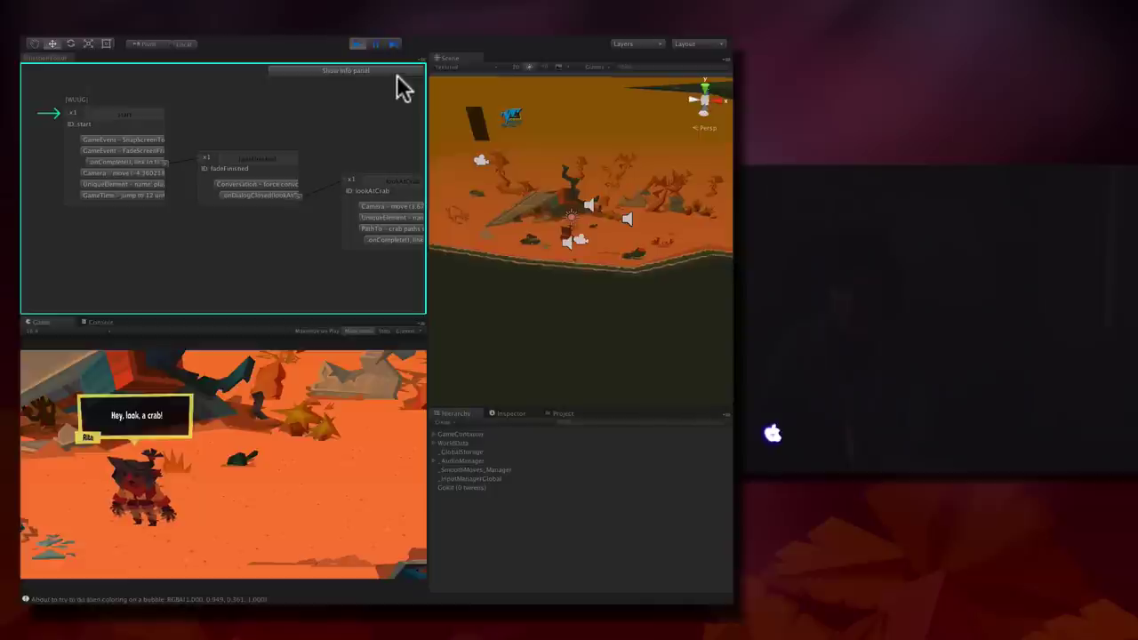
pyautogui.click(222, 539)
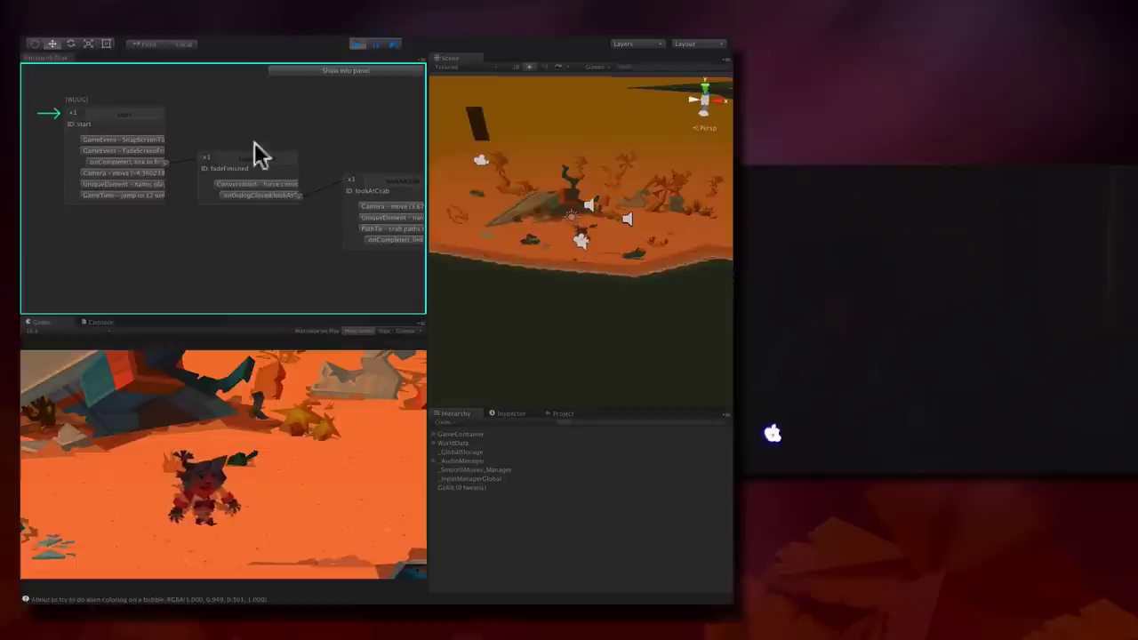
pyautogui.click(356, 44)
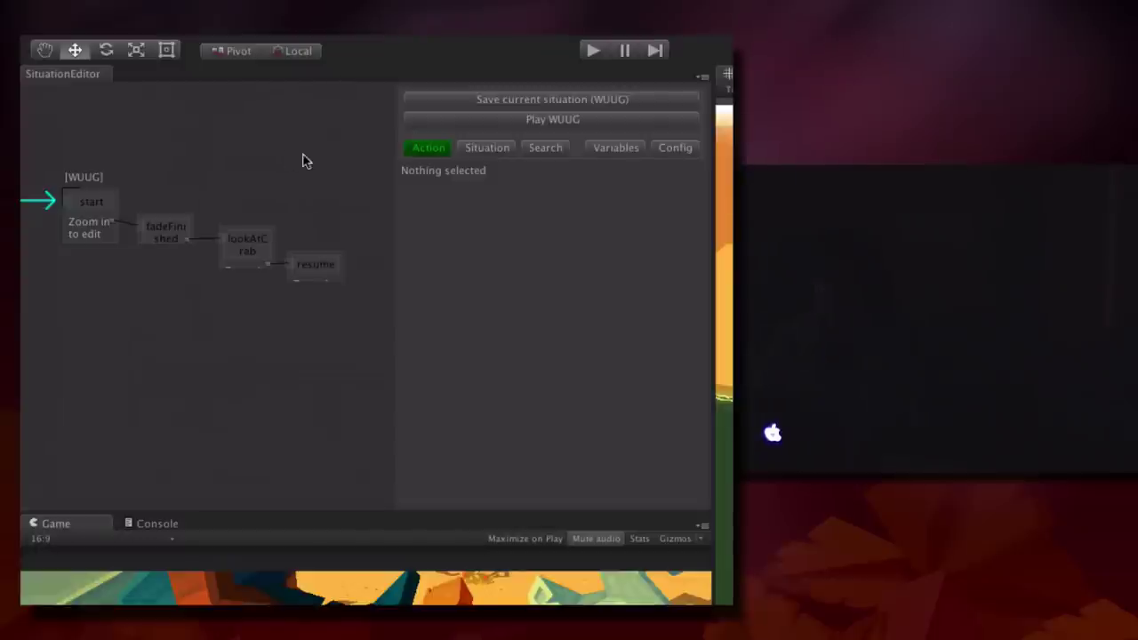
# Examine the WUUG situation's settings, its module graph, the global variables list and the search options
pyautogui.click(488, 157)
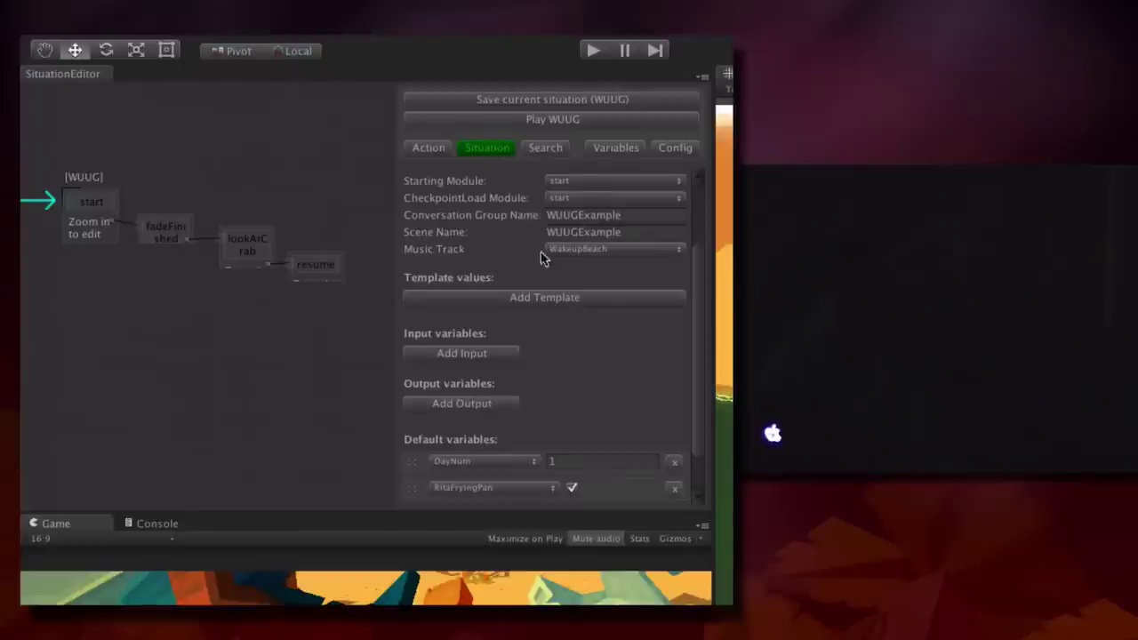
pyautogui.click(593, 231)
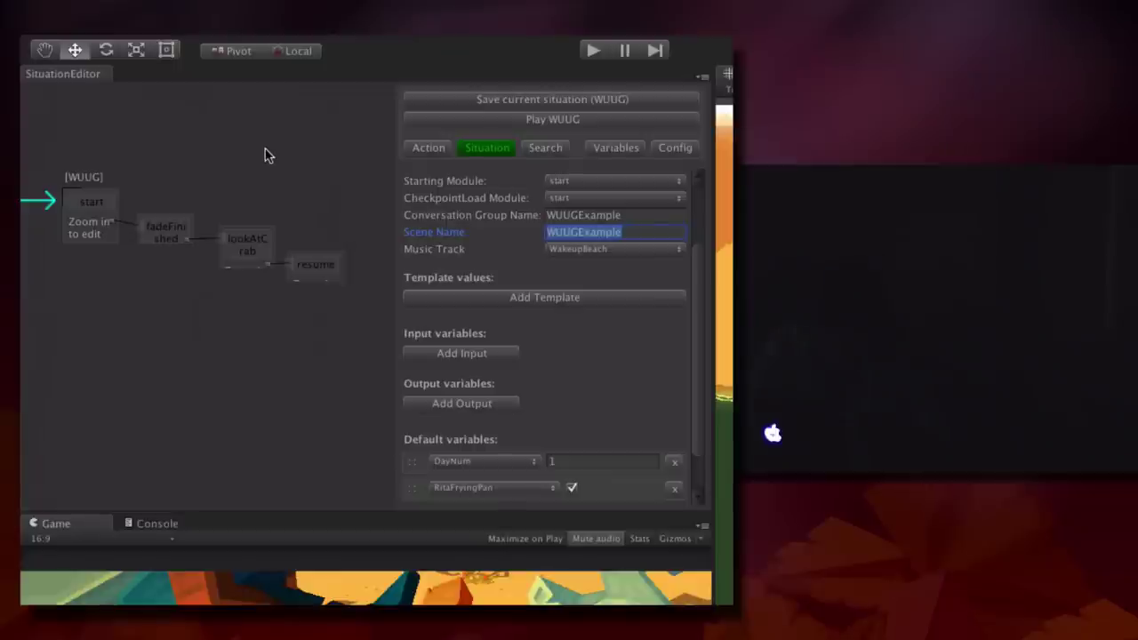
pyautogui.scroll(3, 279, 208)
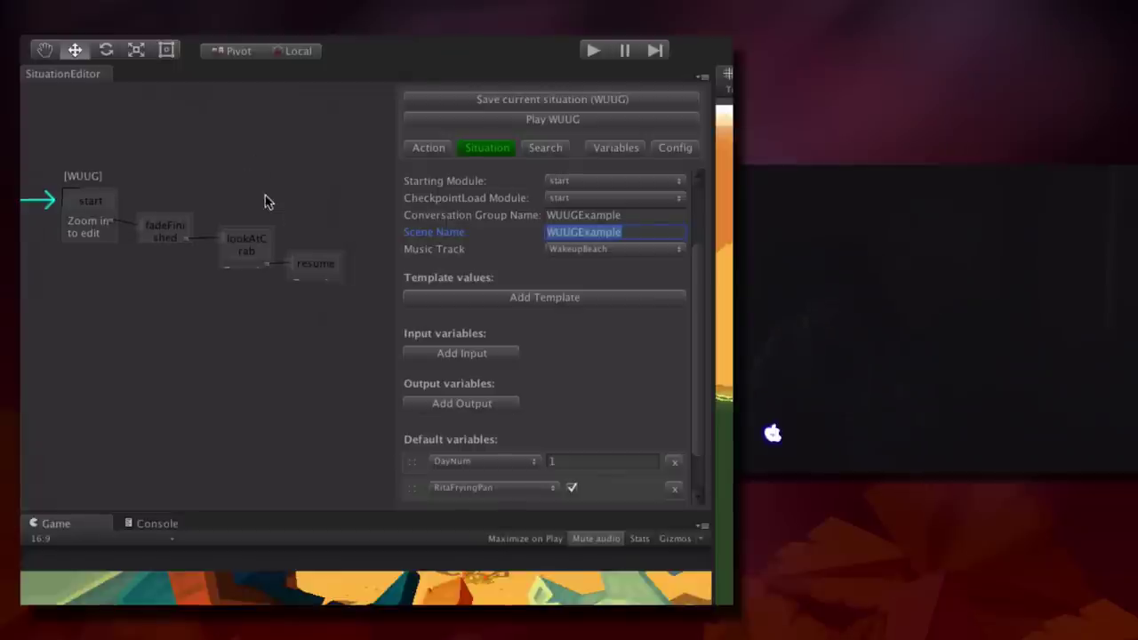
pyautogui.moveTo(284, 313); pyautogui.dragTo(254, 255, button='middle')
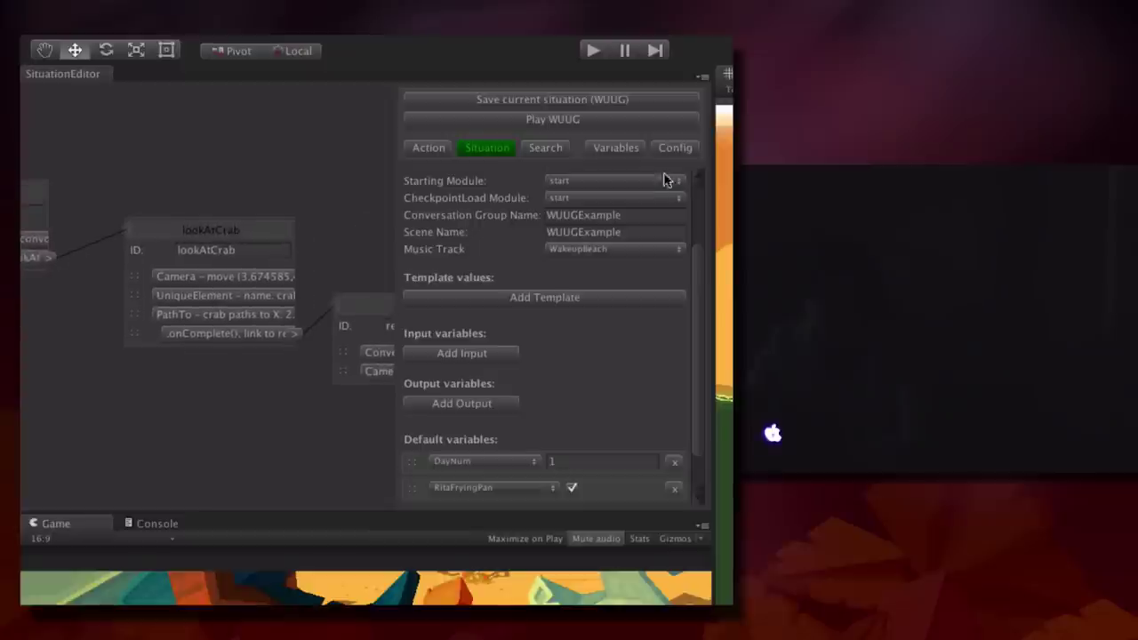
pyautogui.click(634, 157)
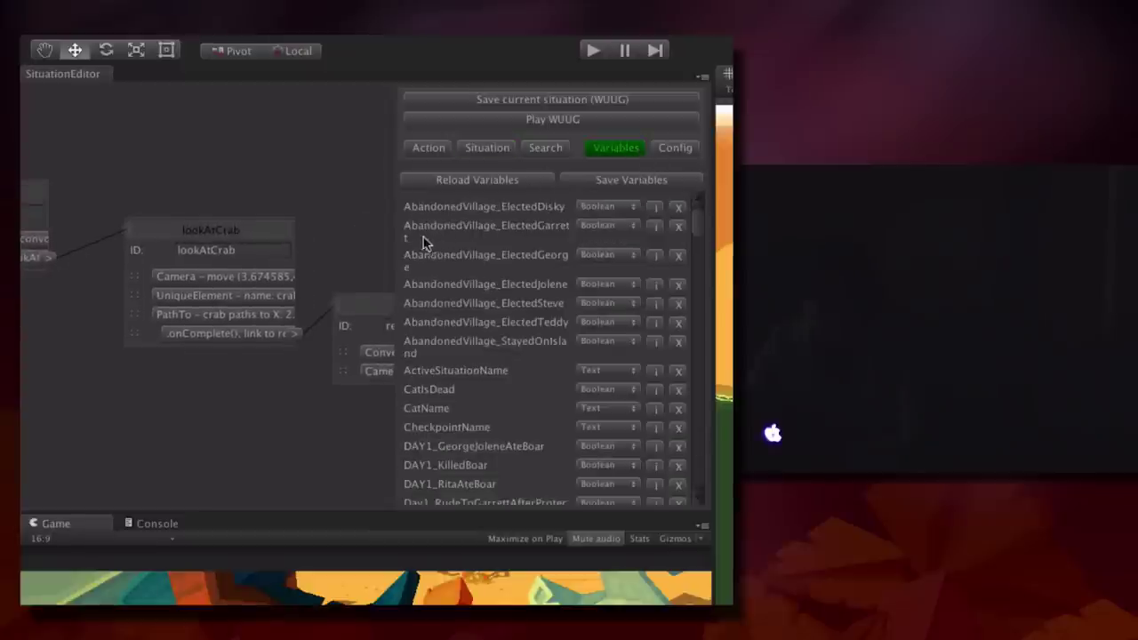
pyautogui.moveTo(352, 242)
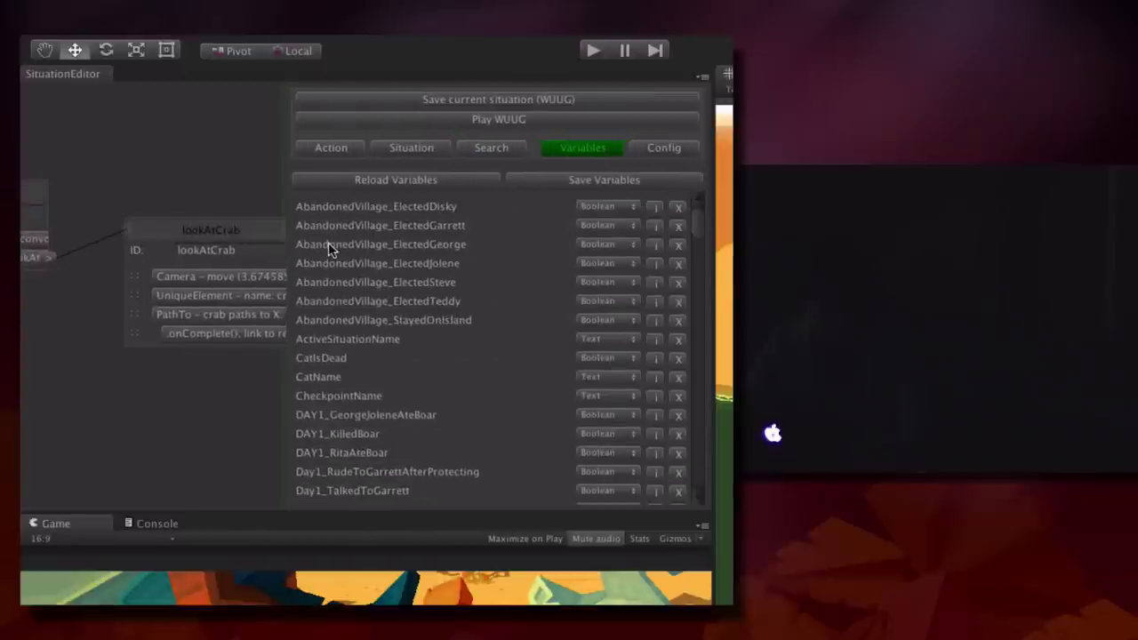
pyautogui.click(502, 150)
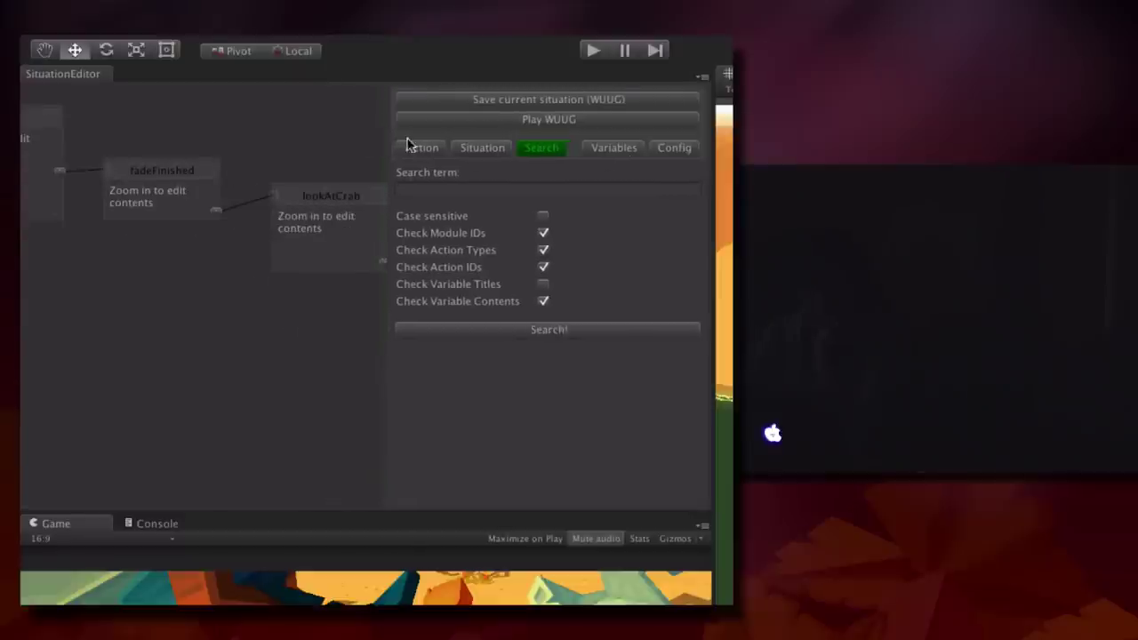
pyautogui.moveTo(350, 168); pyautogui.dragTo(267, 158, button='middle')
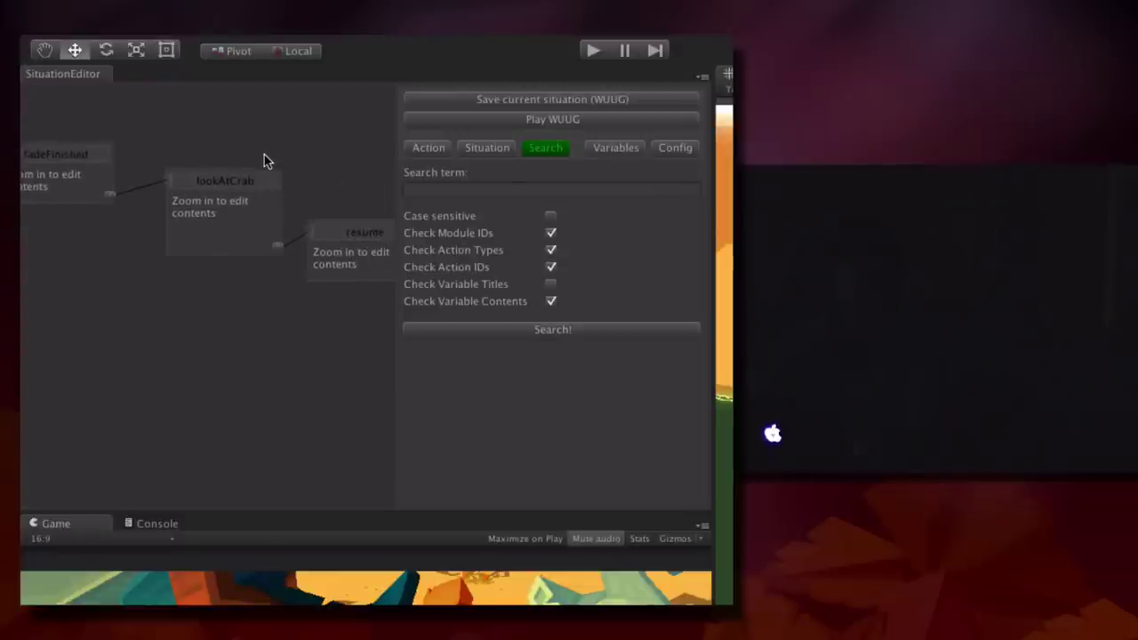
pyautogui.moveTo(264, 154); pyautogui.dragTo(300, 192, button='middle')
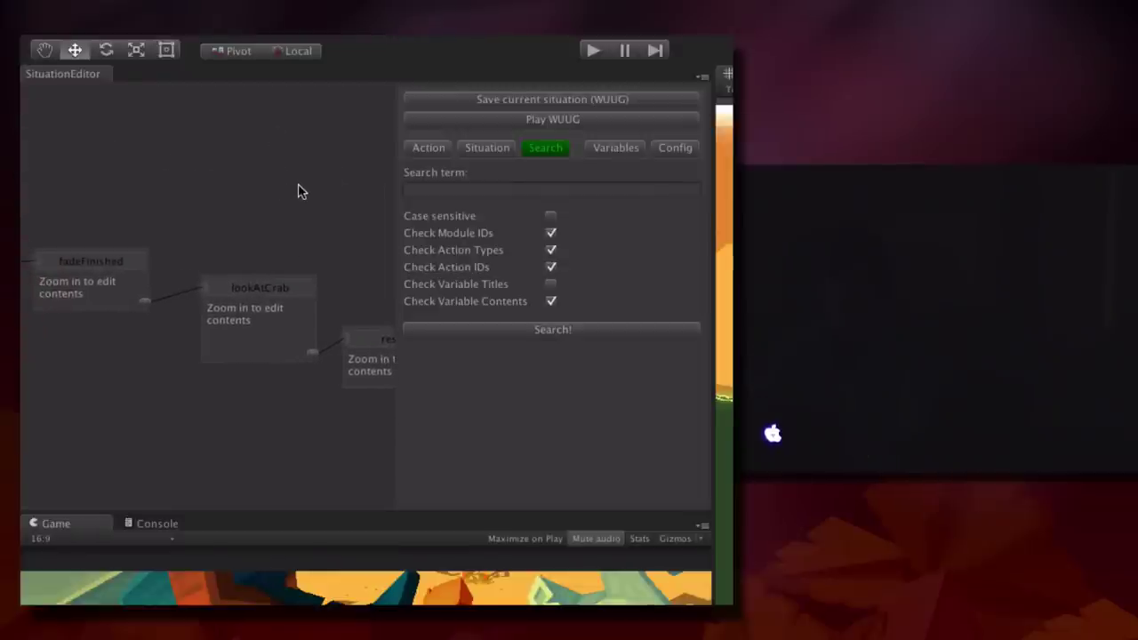
# Open the start situation of the day1 group for editing
pyautogui.rightClick(348, 178)
pyautogui.click(420, 225)
pyautogui.rightClick(328, 222)
pyautogui.moveTo(379, 277)
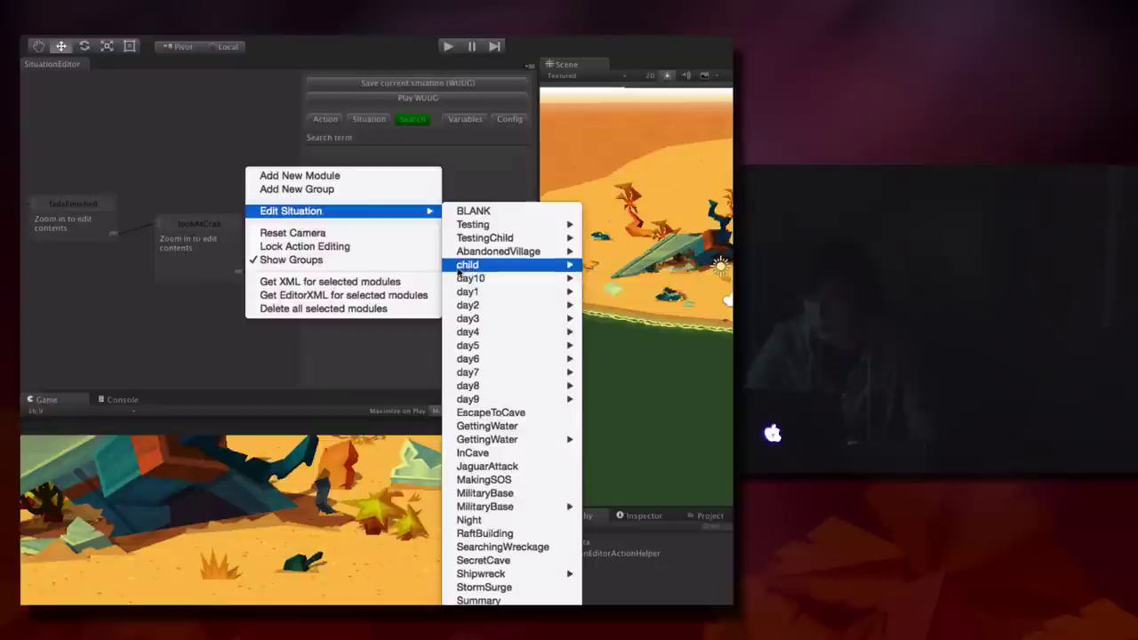
pyautogui.moveTo(640, 374)
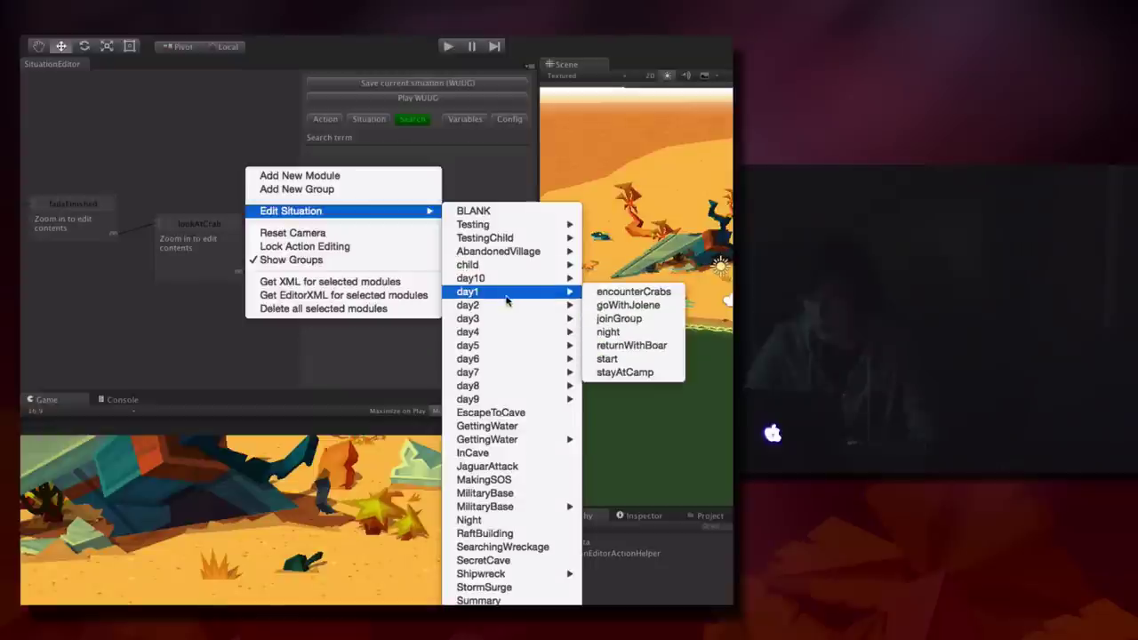
pyautogui.click(613, 357)
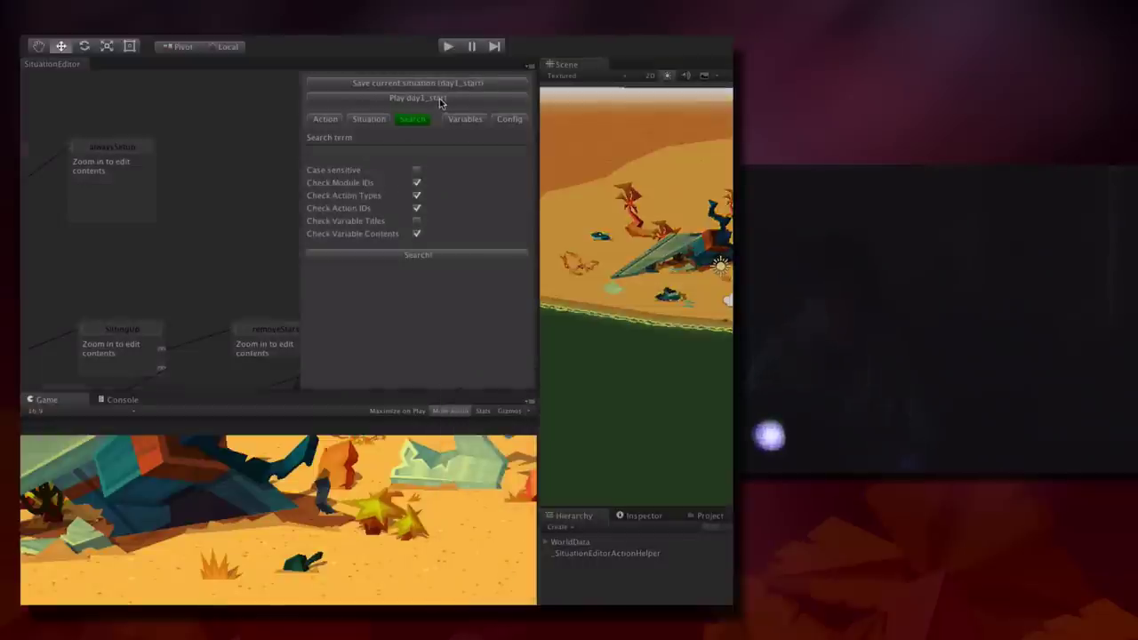
# Play the day1_start situation with the info panel shown and view its module graph
pyautogui.click(439, 99)
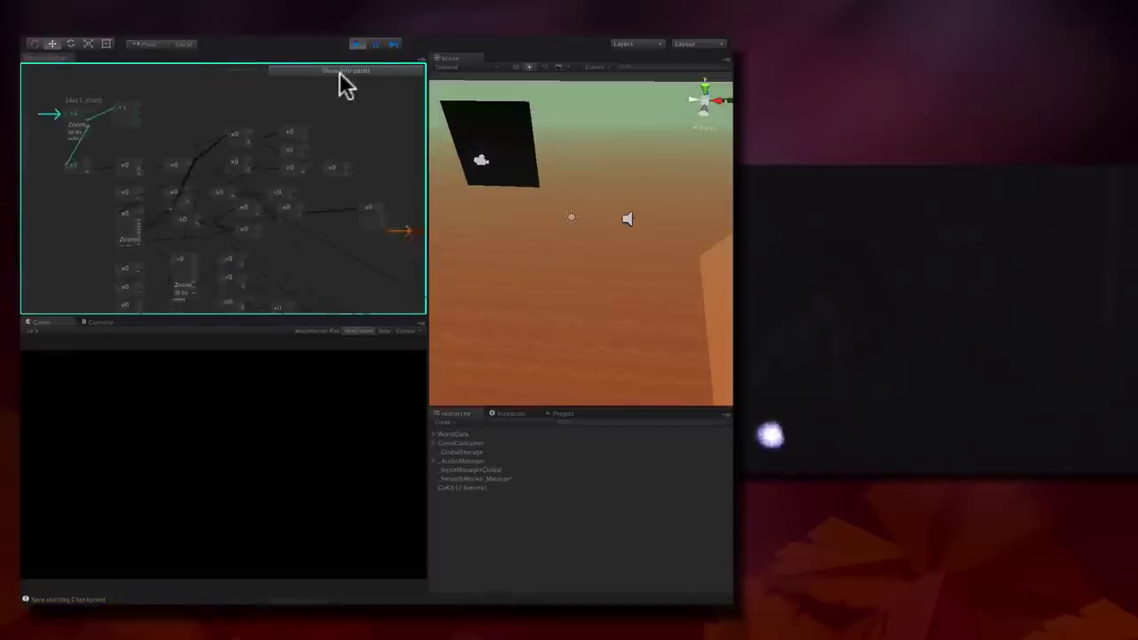
pyautogui.click(342, 71)
pyautogui.scroll(-10, 419, 155)
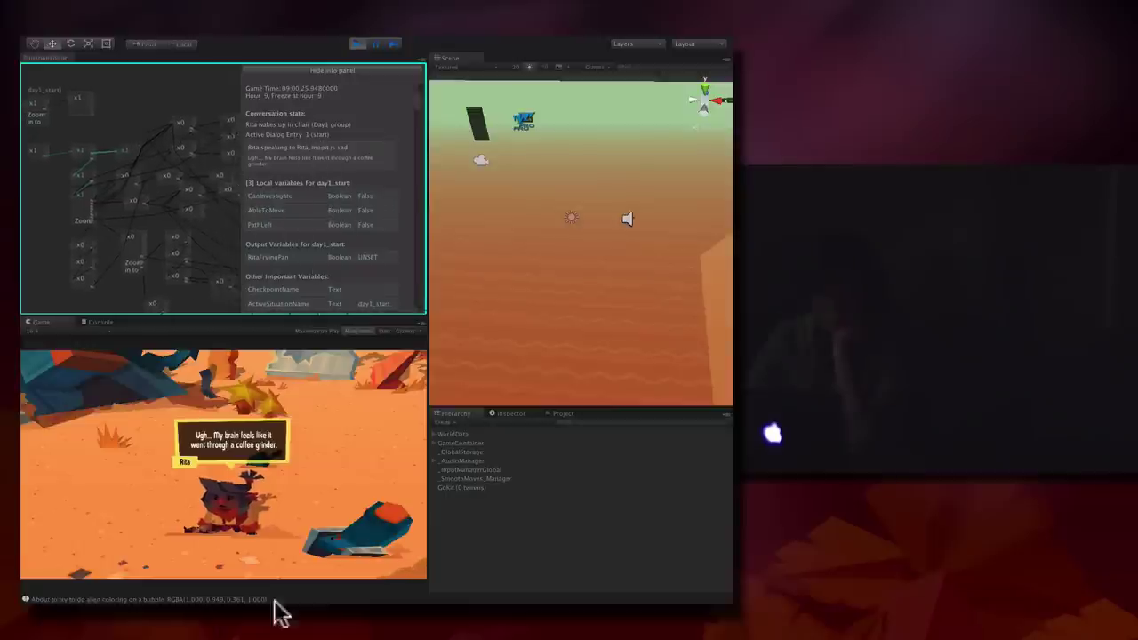
# Stop the playback of the day1_start situation after viewing its module graph
pyautogui.scroll(-3, 358, 173)
pyautogui.scroll(3, 358, 171)
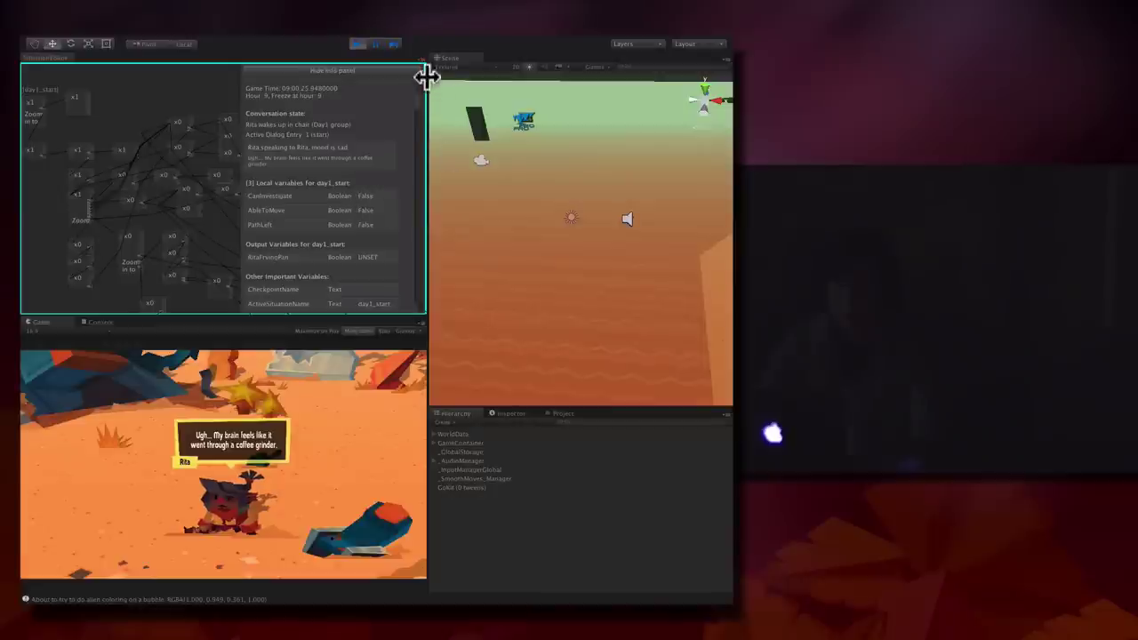
pyautogui.moveTo(420, 102); pyautogui.dragTo(423, 58)
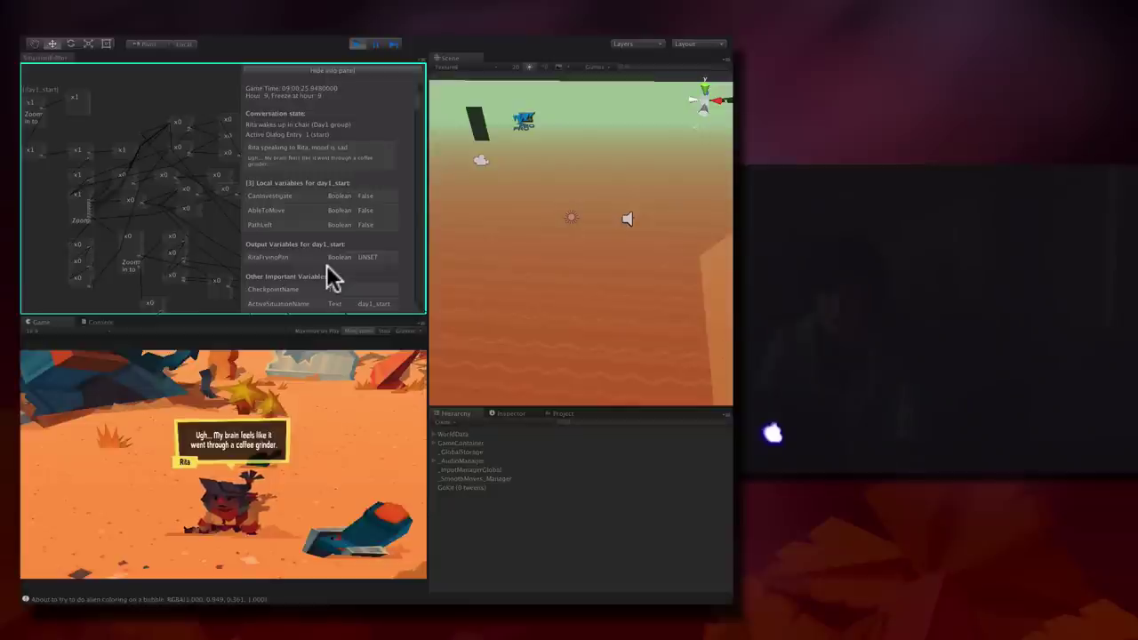
pyautogui.click(357, 44)
# Switch to the PowerPoint presentation and select slide 15, the first Chat Mapper Integration slide
pyautogui.moveTo(287, 609)
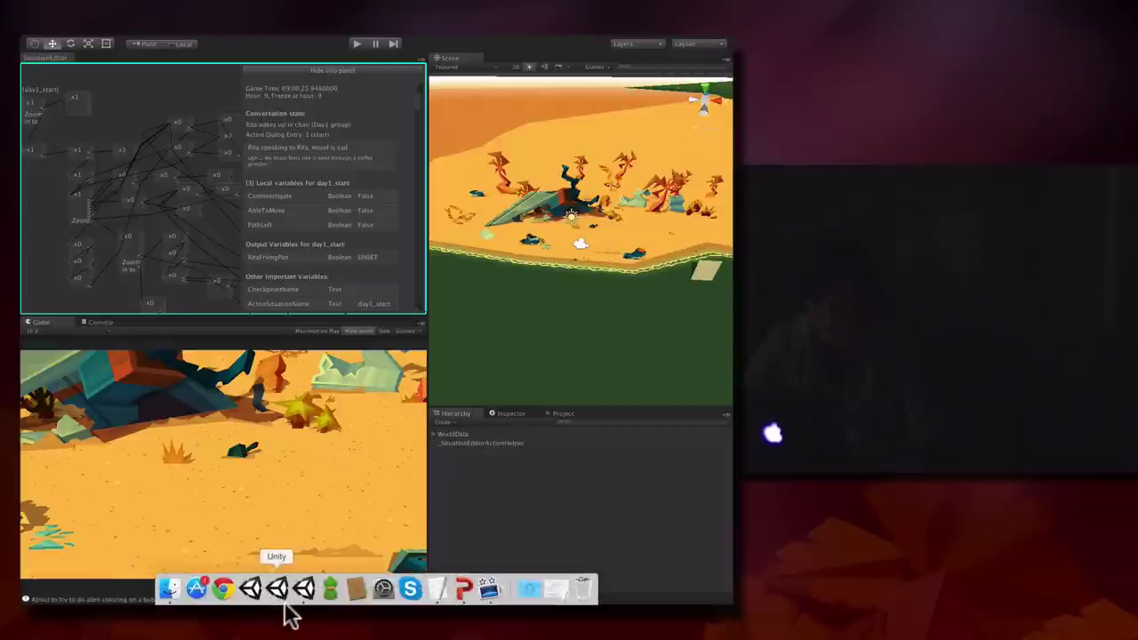
pyautogui.click(462, 590)
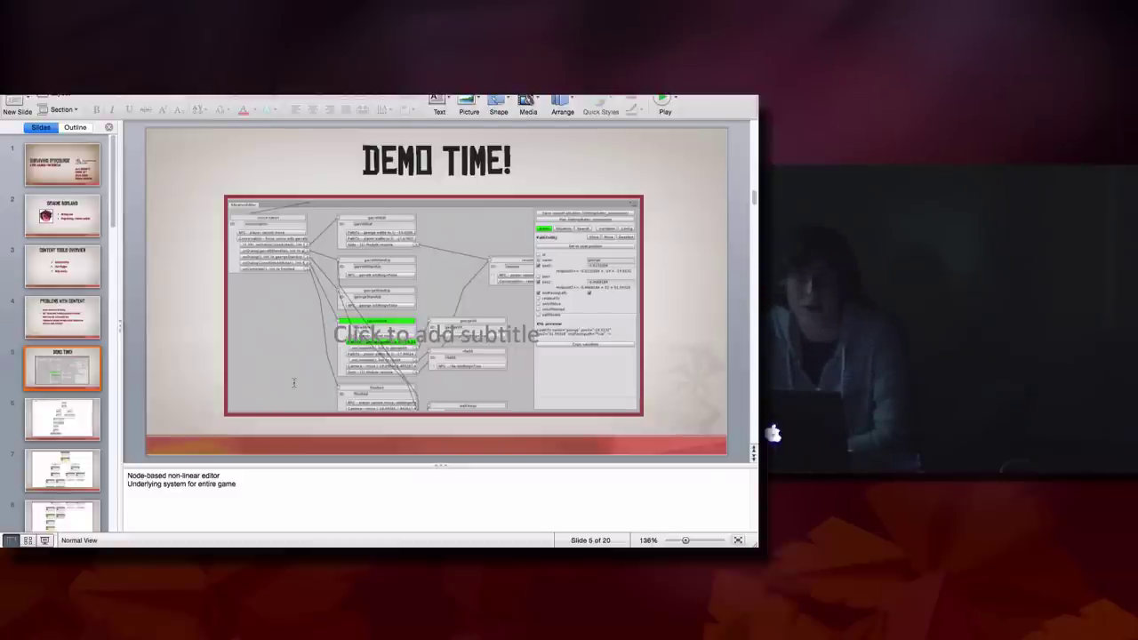
pyautogui.scroll(-10, 51, 420)
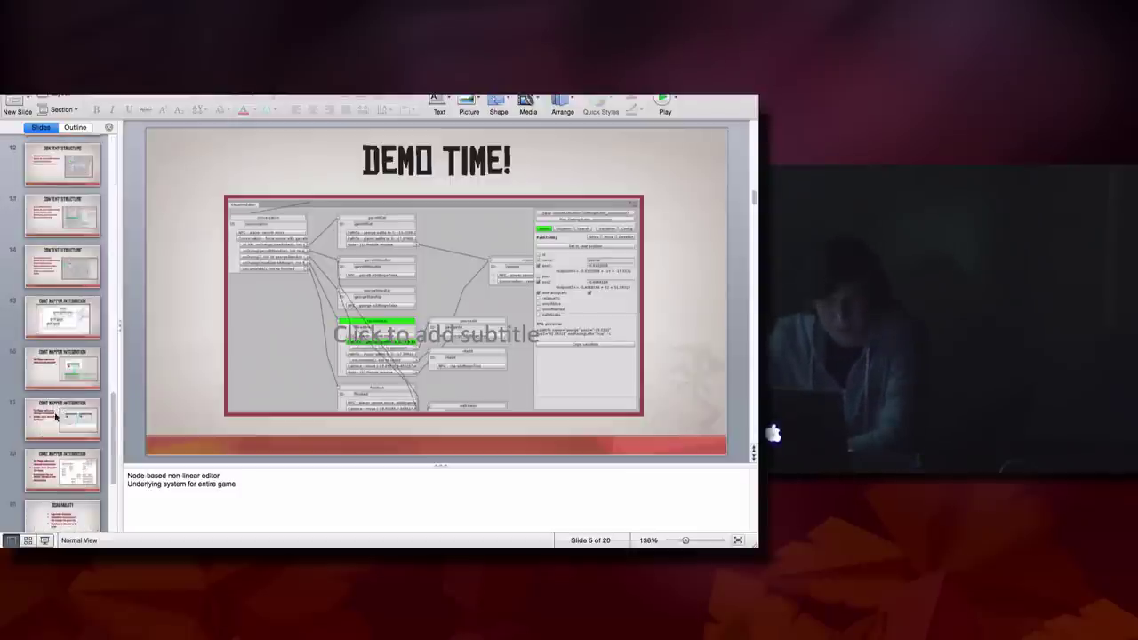
pyautogui.scroll(-3, 57, 413)
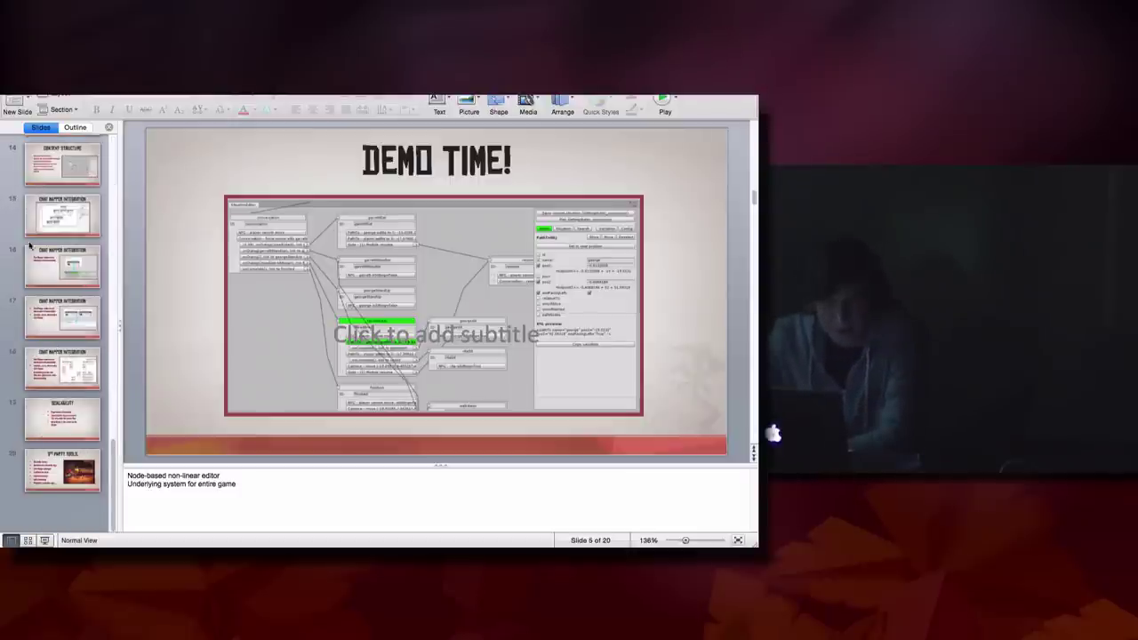
pyautogui.scroll(3, 25, 236)
pyautogui.click(62, 315)
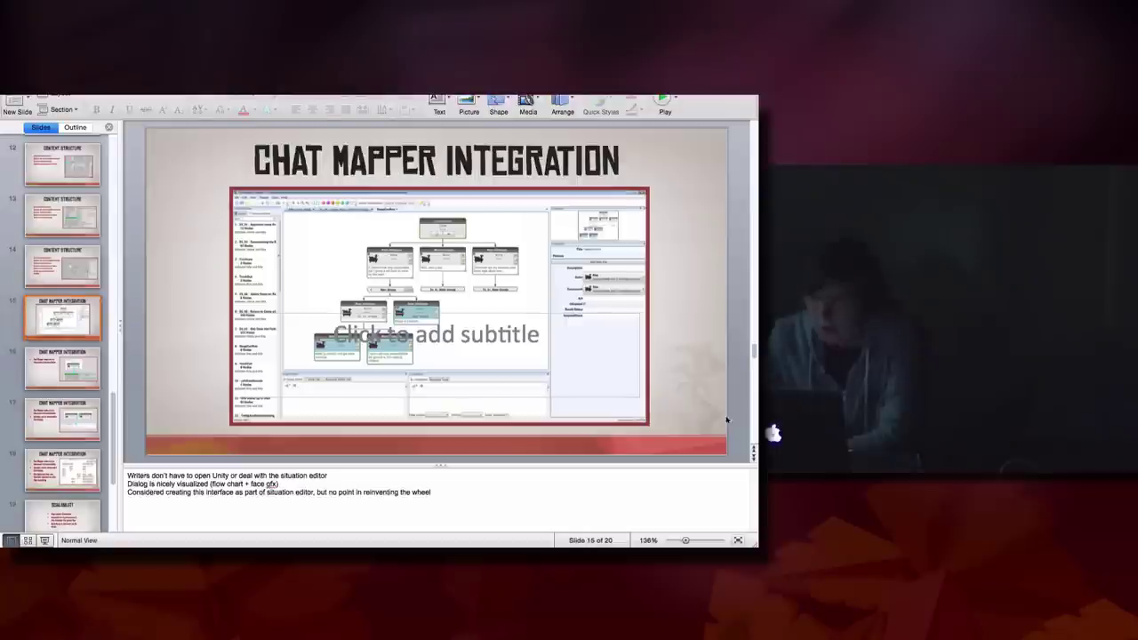
pyautogui.click(667, 101)
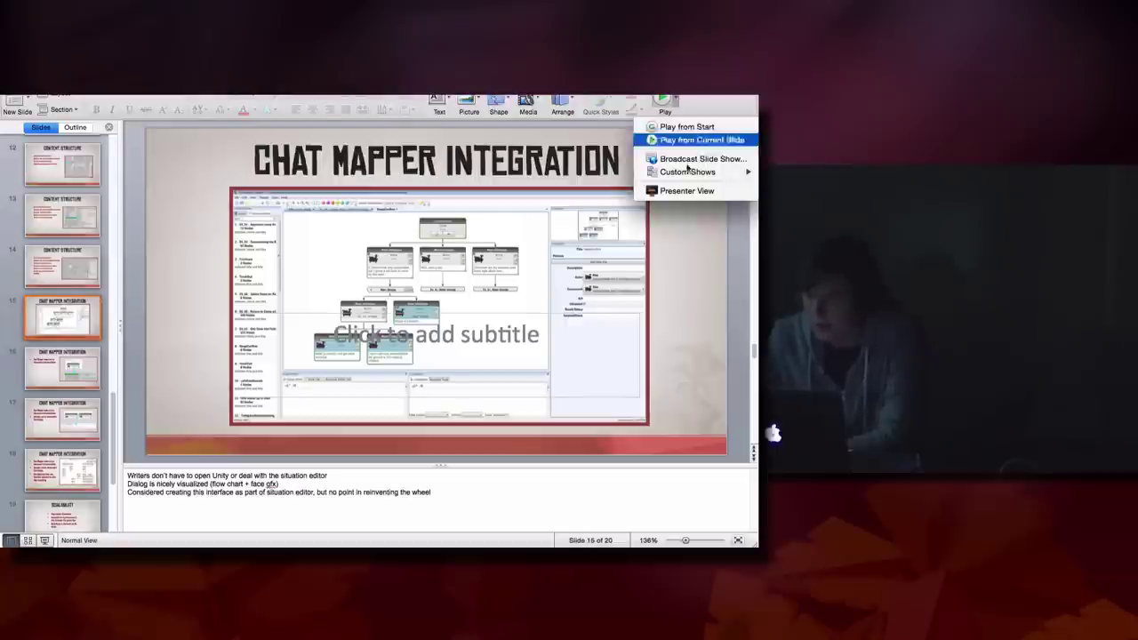
pyautogui.click(686, 191)
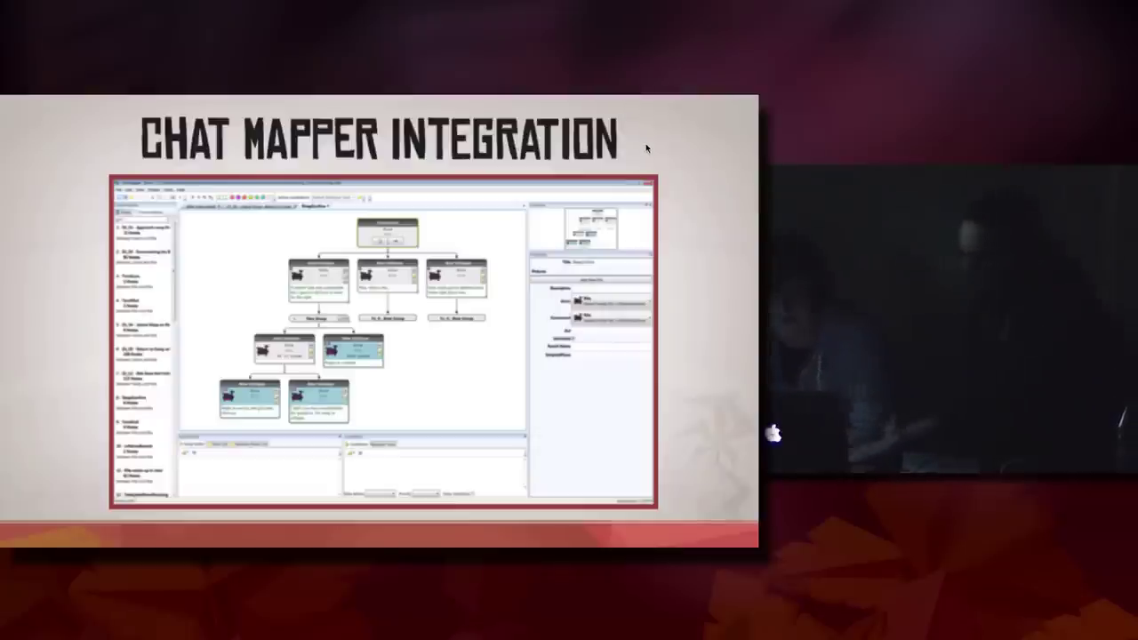
pyautogui.press('Escape')
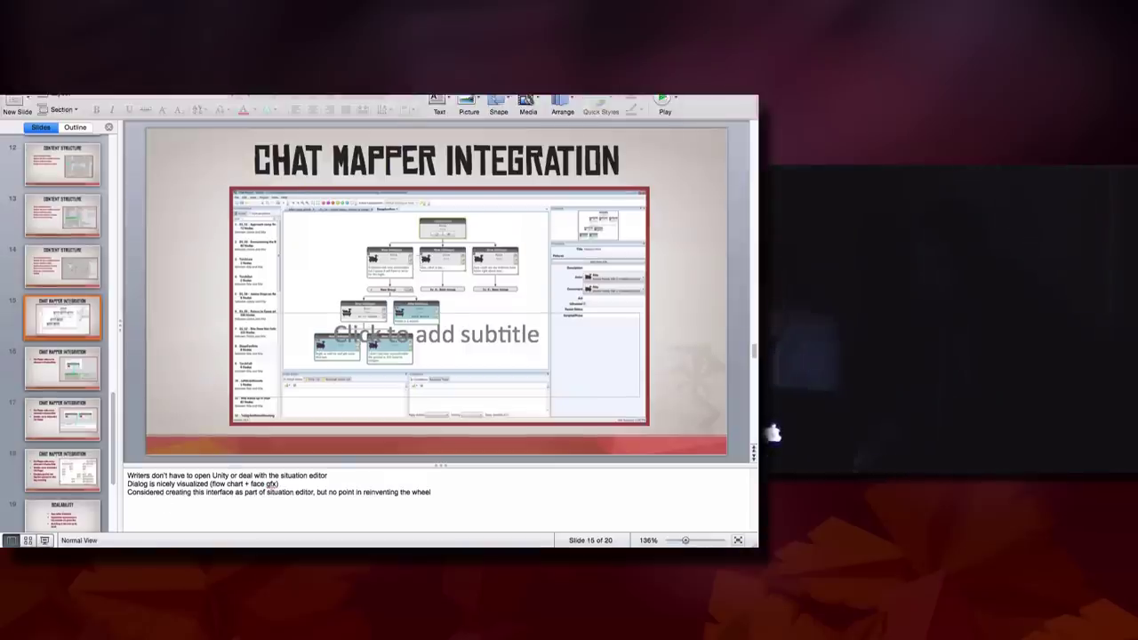
pyautogui.press('super+Tab')
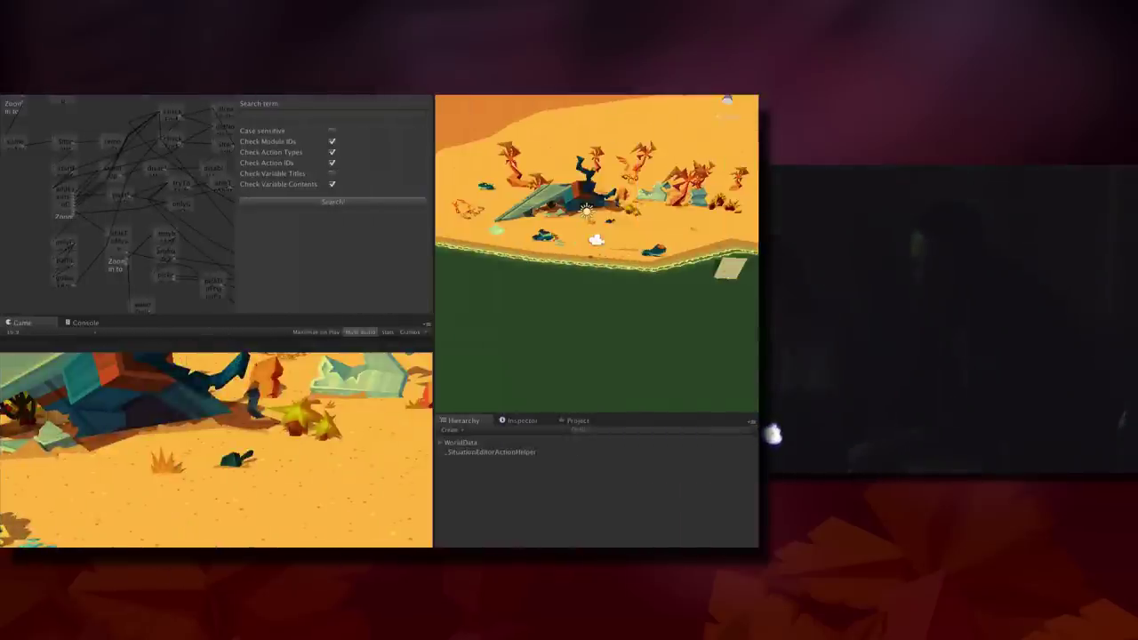
pyautogui.press('super+Tab')
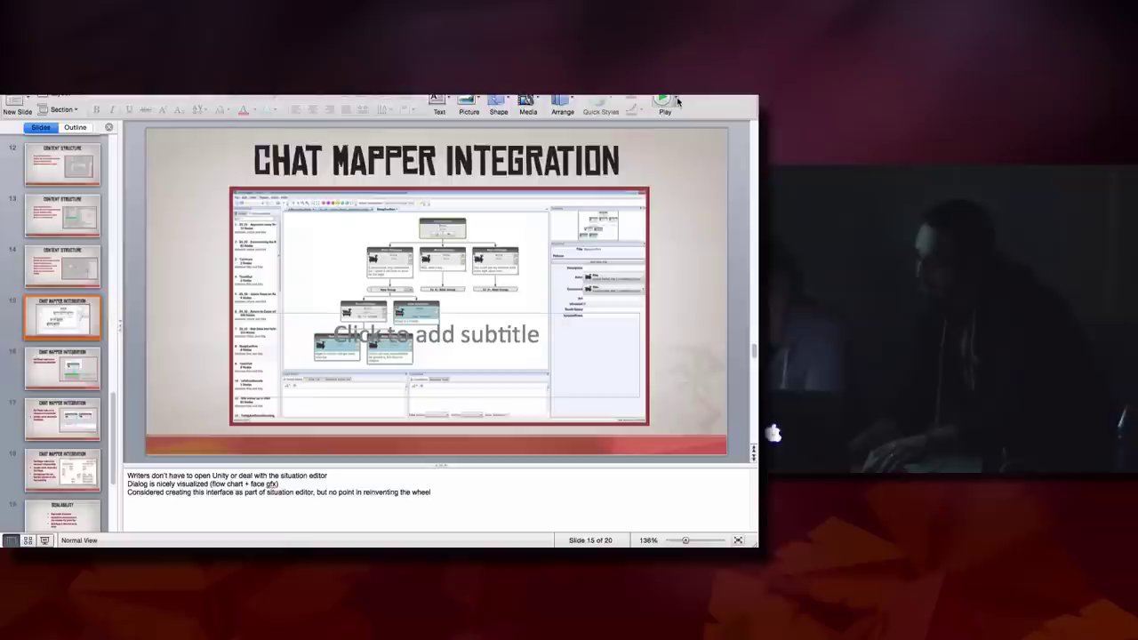
# Start the slide show in Presenter View from slide 15 and advance through the Chat Mapper Integration slides to the Scalability slide
pyautogui.click(677, 103)
pyautogui.click(674, 191)
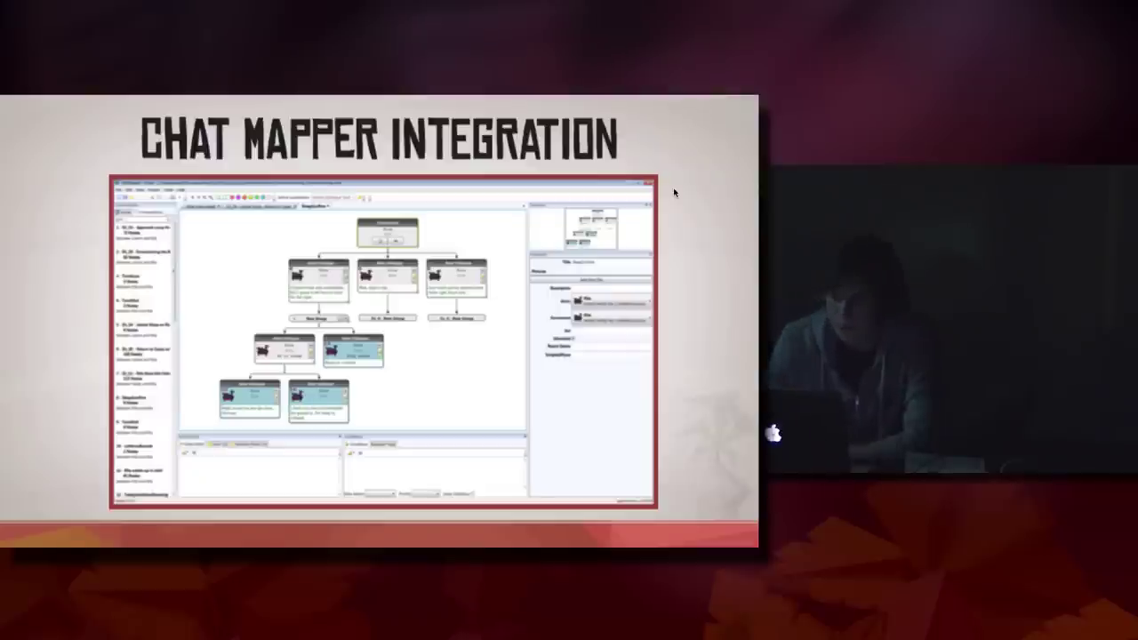
pyautogui.press('Right')
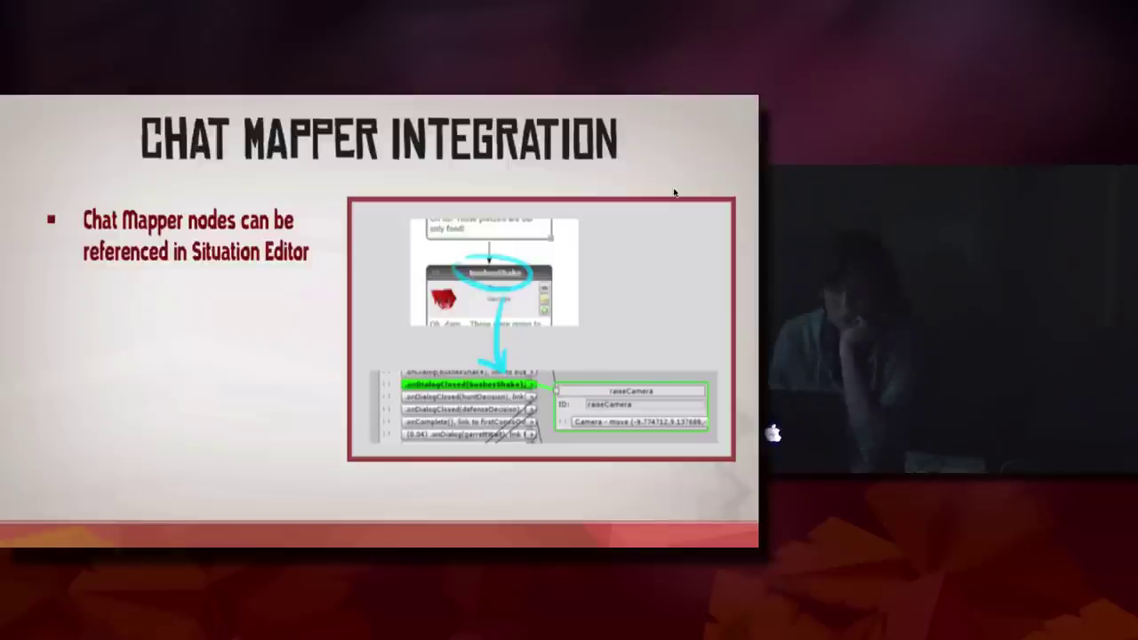
pyautogui.press('Right')
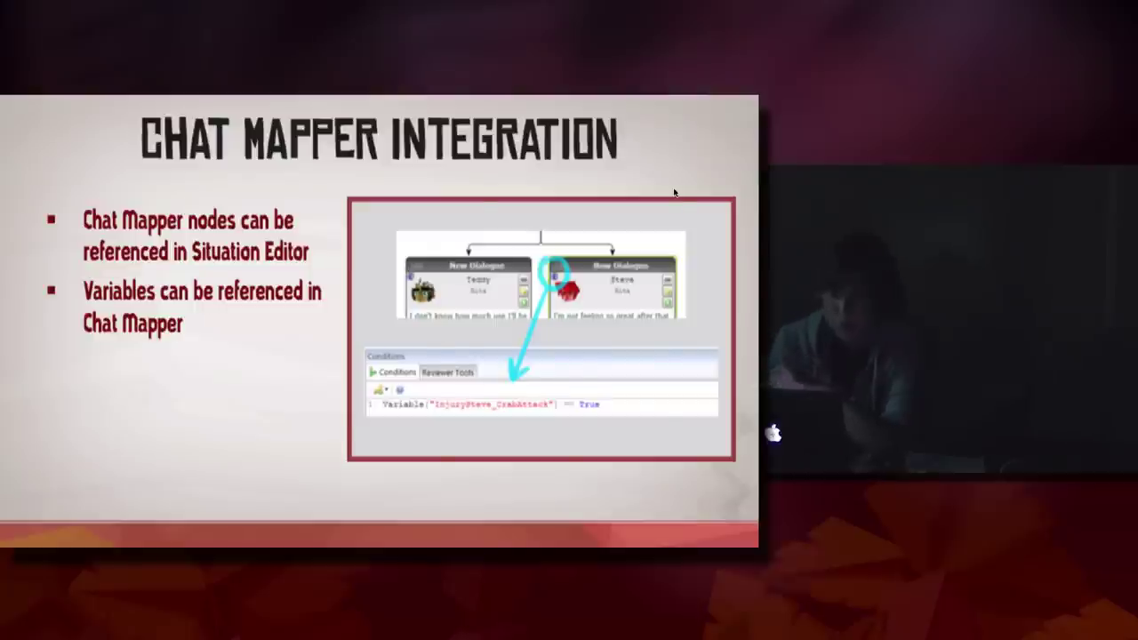
pyautogui.press('Right')
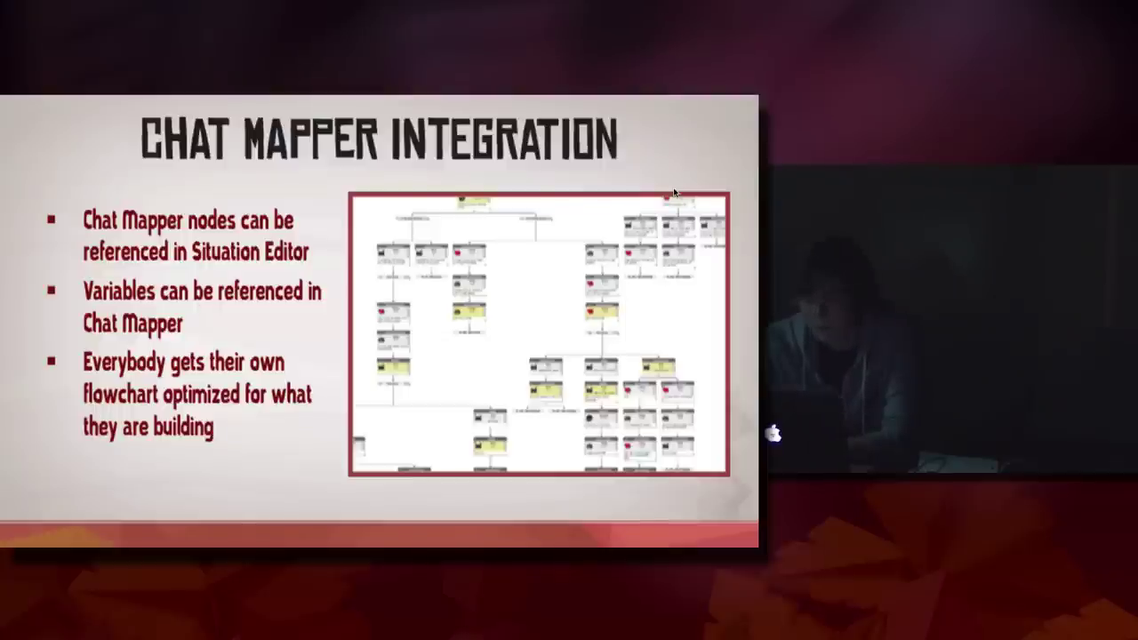
pyautogui.press('Right')
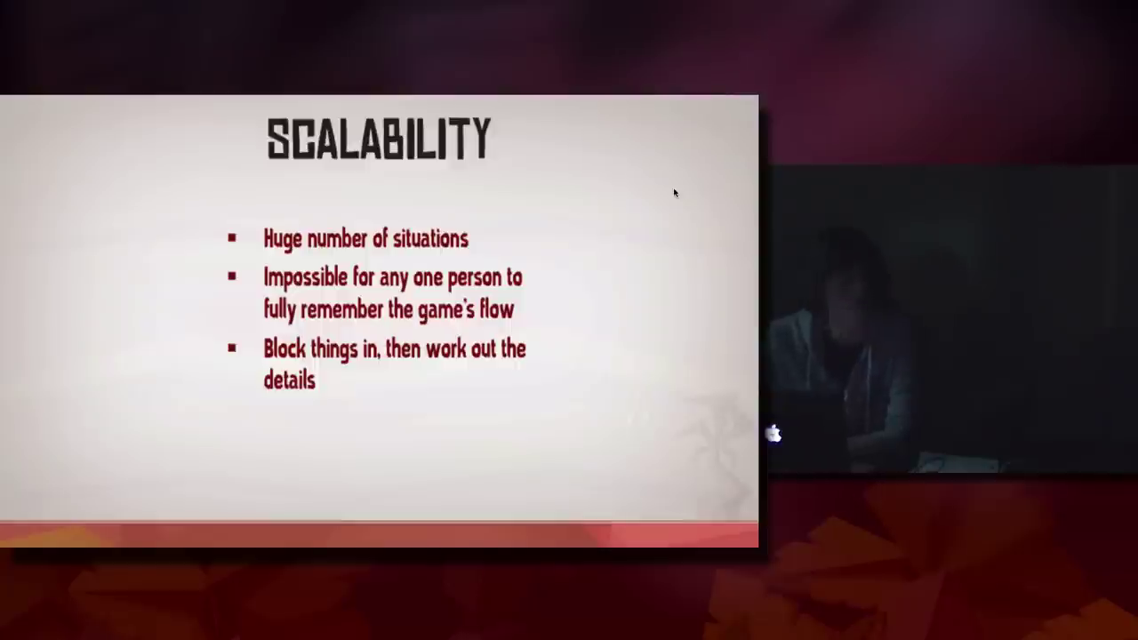